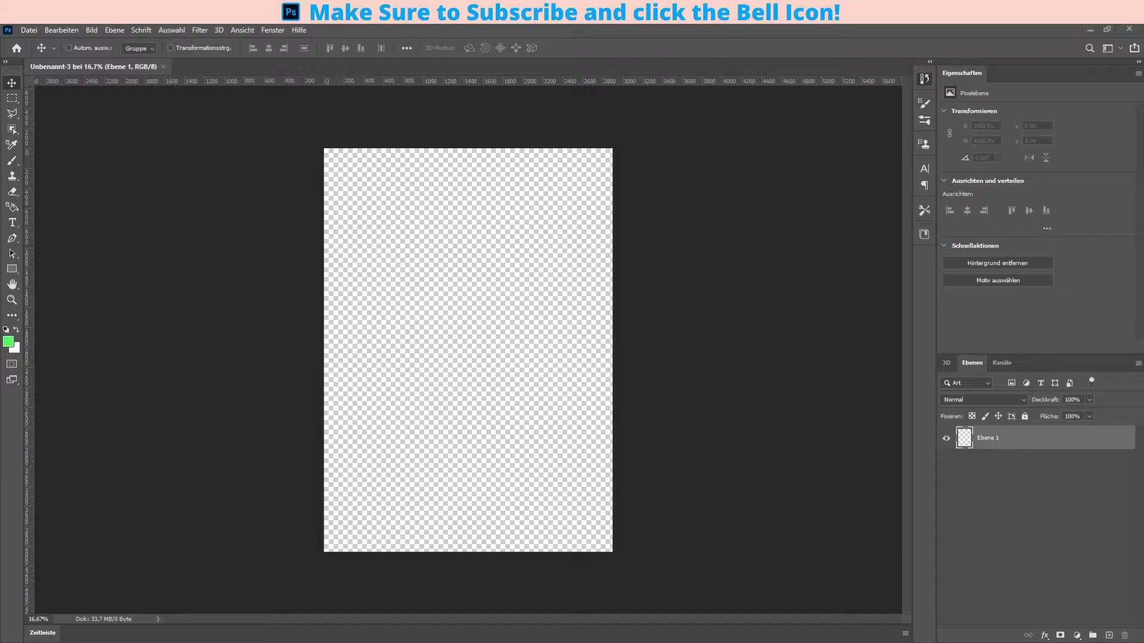
Paint loose light-green brush strokes across the whole transparent layer.
{"action": "left_click", "coordinate": [12, 162]}
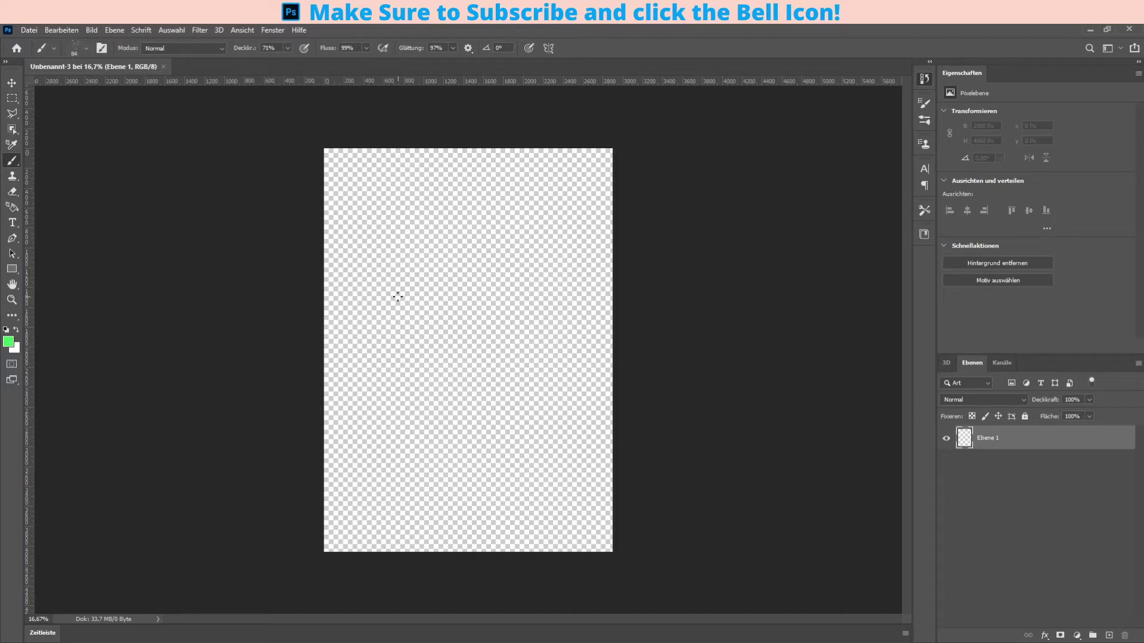
{"action": "left_click", "coordinate": [430, 334]}
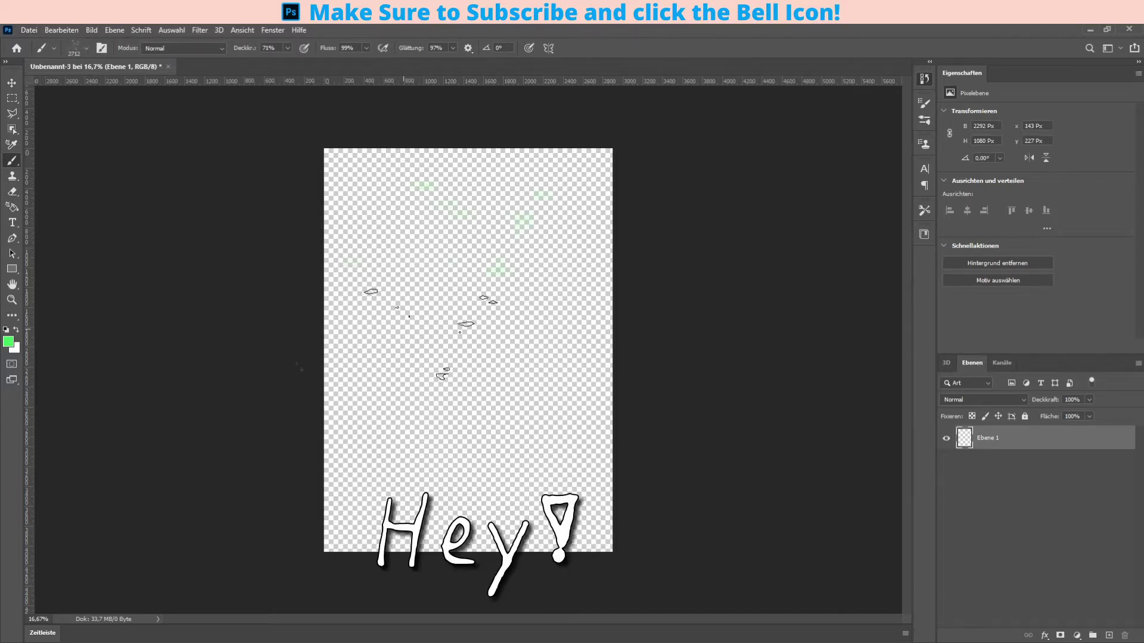
{"action": "mouse_move", "coordinate": [430, 333]}
{"action": "left_mouse_down"}
{"action": "mouse_move", "coordinate": [405, 391]}
{"action": "mouse_move", "coordinate": [465, 420]}
{"action": "left_mouse_up"}
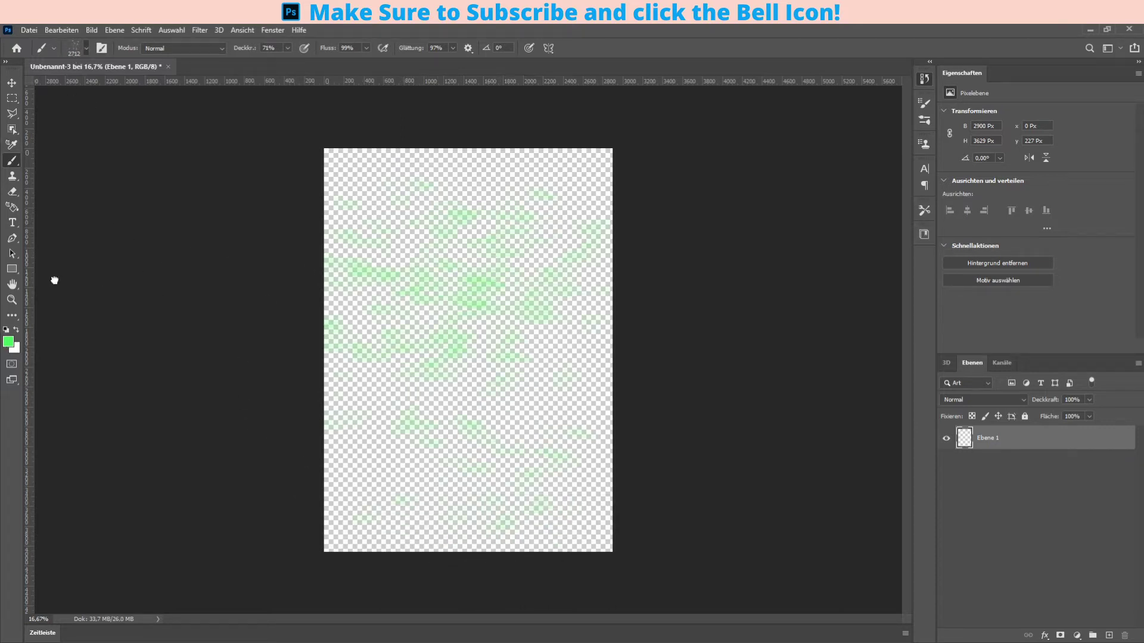
{"action": "left_click_drag", "start_coordinate": [477, 217], "coordinate": [453, 197]}
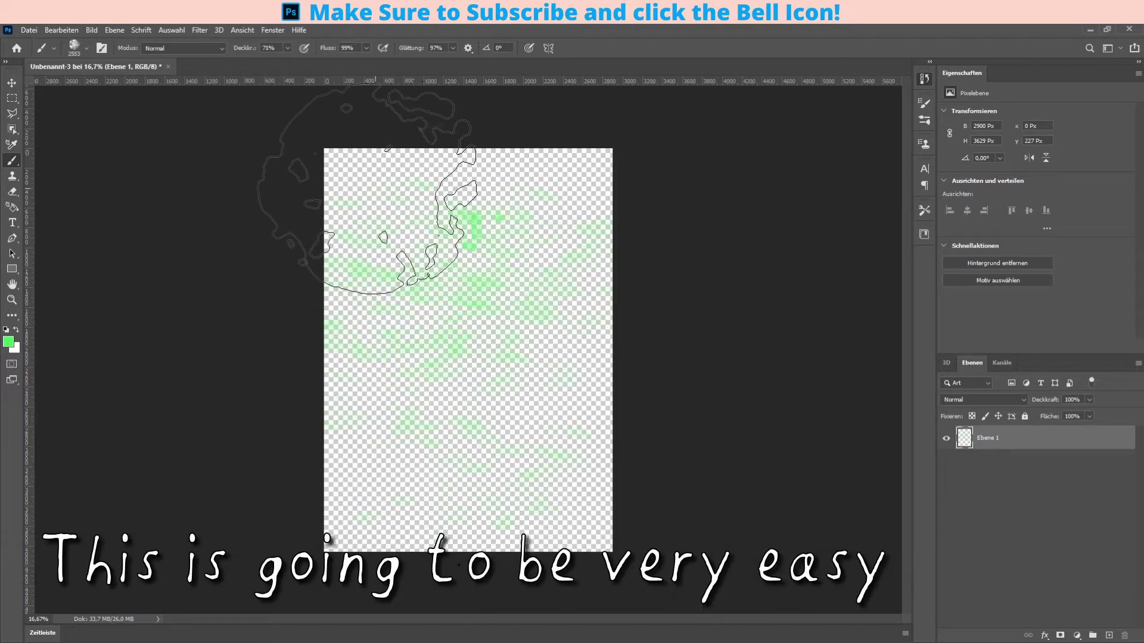
{"action": "mouse_move", "coordinate": [477, 434]}
{"action": "left_mouse_down"}
{"action": "mouse_move", "coordinate": [485, 472]}
{"action": "mouse_move", "coordinate": [421, 434]}
{"action": "mouse_move", "coordinate": [503, 243]}
{"action": "mouse_move", "coordinate": [420, 321]}
{"action": "mouse_move", "coordinate": [396, 294]}
{"action": "mouse_move", "coordinate": [293, 357]}
{"action": "left_mouse_up"}
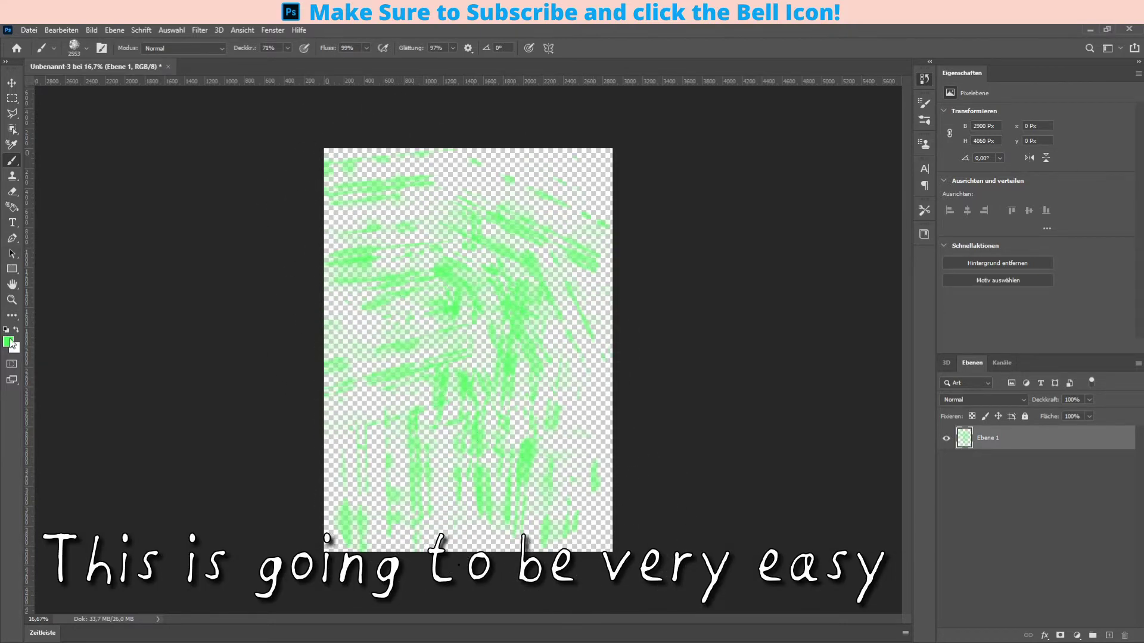
{"action": "key", "text": "i"}
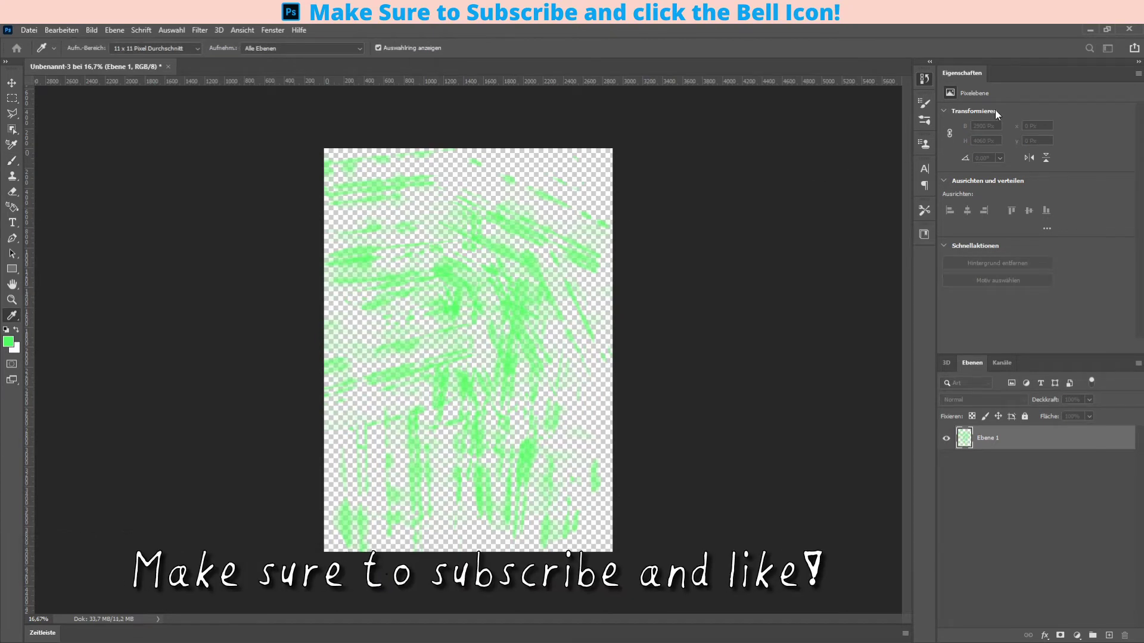
Brush broad pink strokes over most of the canvas, leaving scattered green patches.
{"action": "left_click_drag", "start_coordinate": [351, 184], "coordinate": [396, 253]}
{"action": "mouse_move", "coordinate": [417, 167]}
{"action": "left_mouse_down"}
{"action": "mouse_move", "coordinate": [369, 190]}
{"action": "mouse_move", "coordinate": [417, 244]}
{"action": "mouse_move", "coordinate": [381, 256]}
{"action": "mouse_move", "coordinate": [358, 173]}
{"action": "left_mouse_up"}
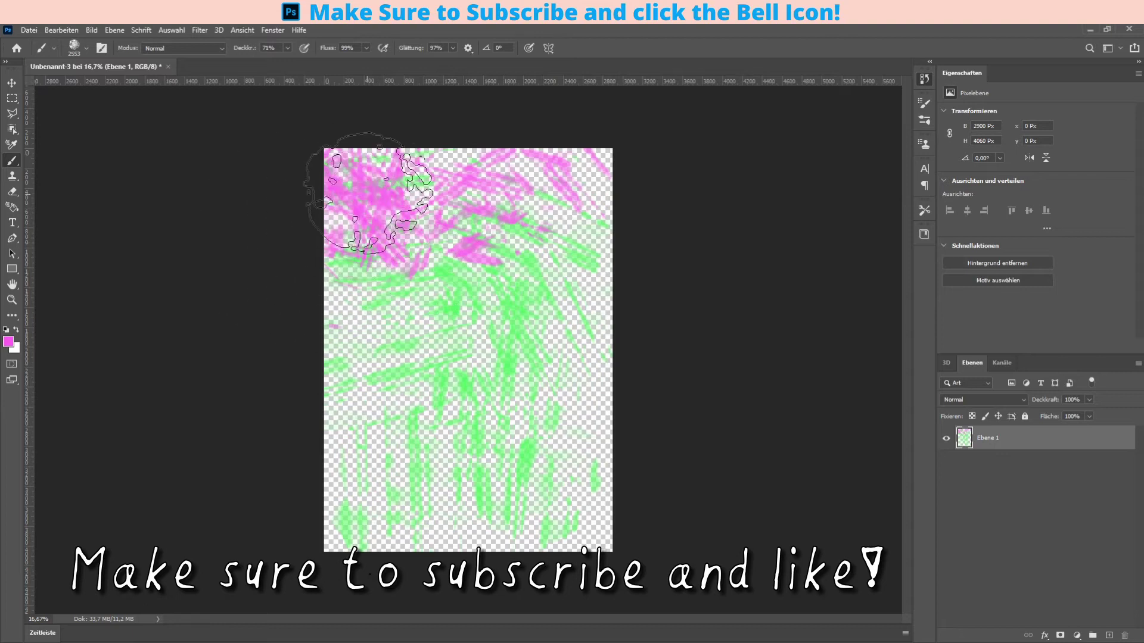
{"action": "mouse_move", "coordinate": [473, 357]}
{"action": "left_mouse_down"}
{"action": "mouse_move", "coordinate": [524, 382]}
{"action": "mouse_move", "coordinate": [552, 464]}
{"action": "left_mouse_up"}
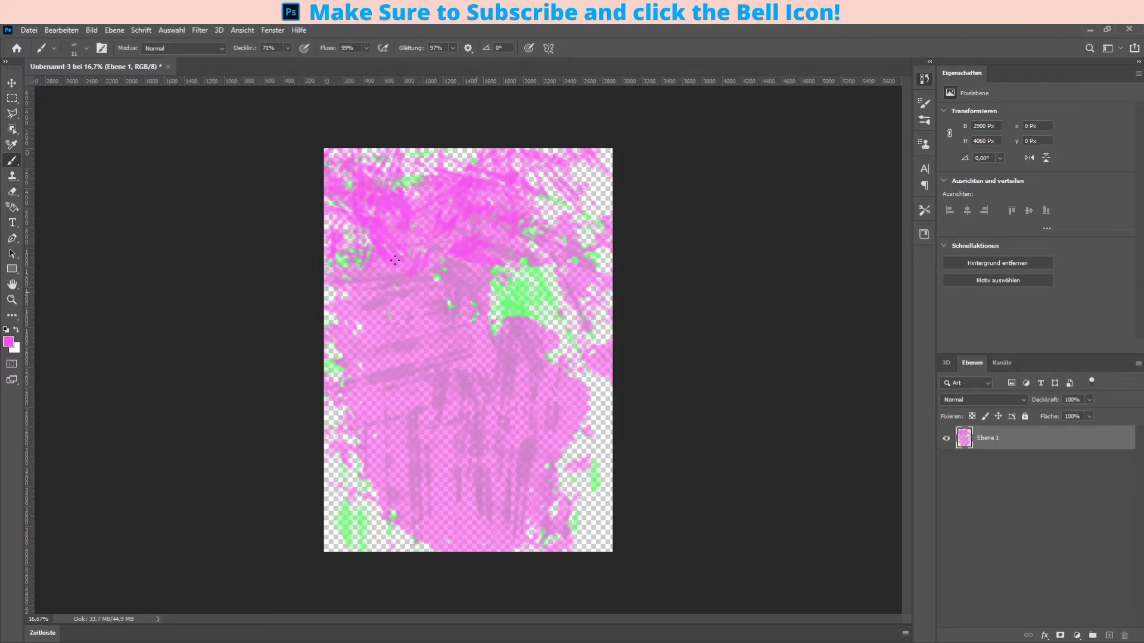
{"action": "key", "text": "period"}
{"action": "key", "text": "period"}
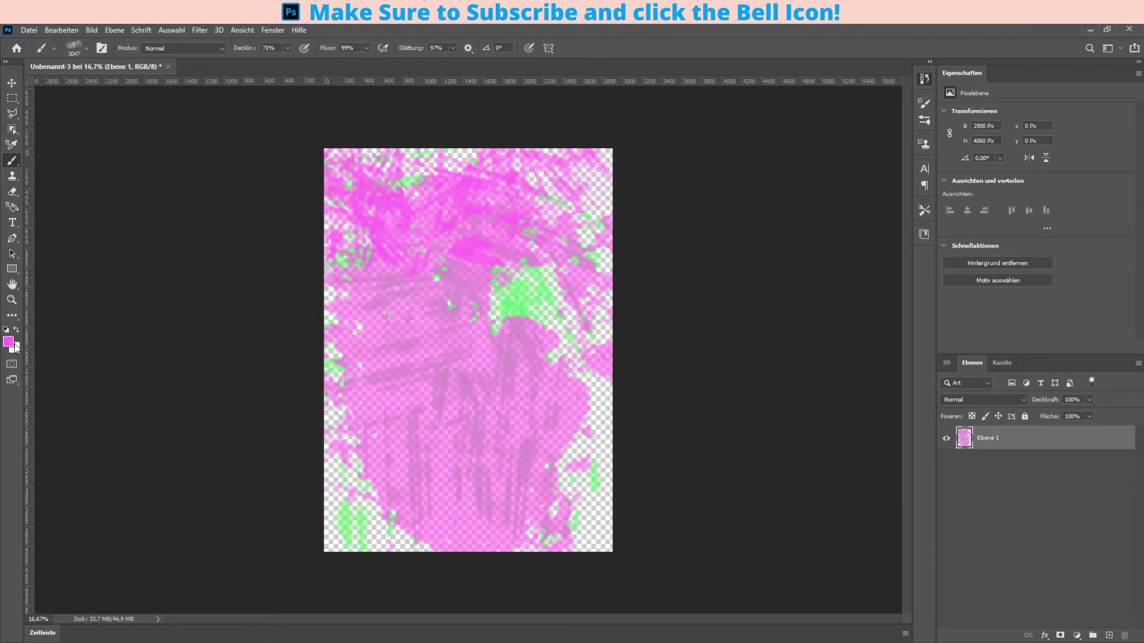
{"action": "key", "text": "i"}
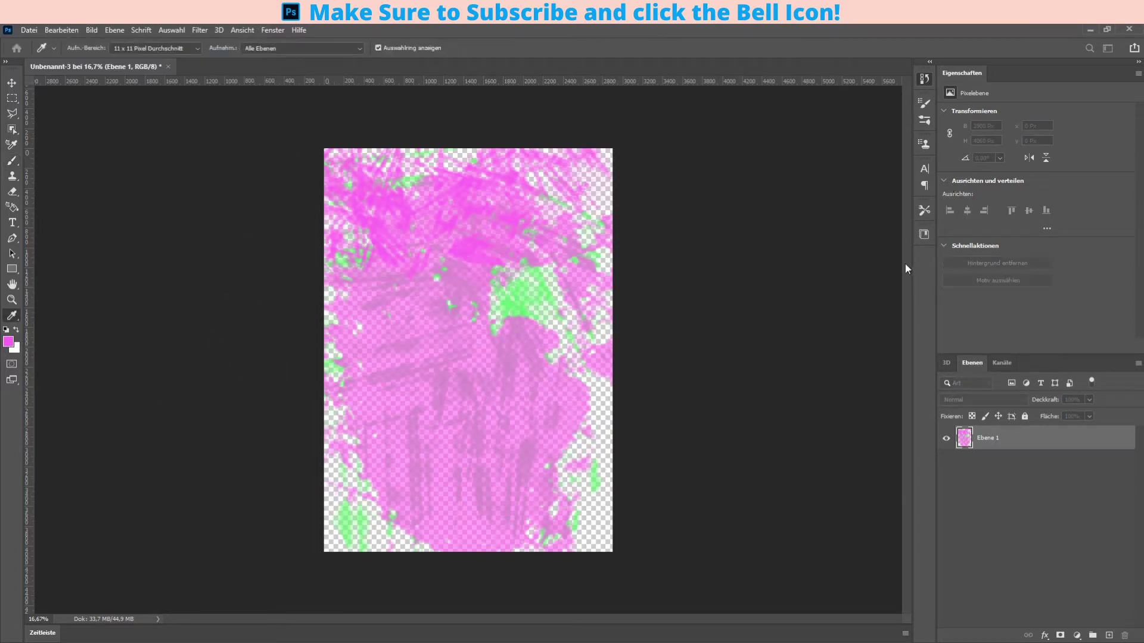
Paint orange over the lower two-thirds of the canvas and enlarge the brush to 3230 px.
{"action": "key", "text": "b"}
{"action": "left_click_drag", "start_coordinate": [536, 370], "coordinate": [566, 465]}
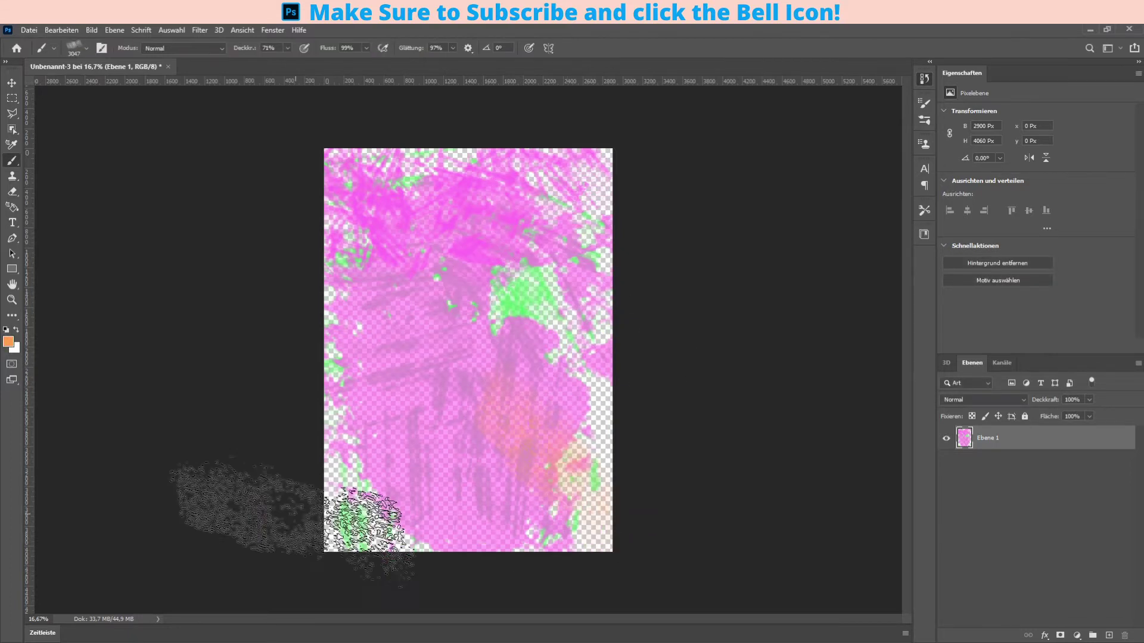
{"action": "mouse_move", "coordinate": [417, 521]}
{"action": "left_mouse_down"}
{"action": "mouse_move", "coordinate": [536, 309]}
{"action": "mouse_move", "coordinate": [587, 166]}
{"action": "mouse_move", "coordinate": [574, 115]}
{"action": "mouse_move", "coordinate": [293, 179]}
{"action": "mouse_move", "coordinate": [405, 459]}
{"action": "mouse_move", "coordinate": [358, 512]}
{"action": "mouse_move", "coordinate": [307, 459]}
{"action": "mouse_move", "coordinate": [346, 332]}
{"action": "mouse_move", "coordinate": [581, 530]}
{"action": "mouse_move", "coordinate": [550, 473]}
{"action": "mouse_move", "coordinate": [561, 371]}
{"action": "mouse_move", "coordinate": [549, 447]}
{"action": "mouse_move", "coordinate": [596, 396]}
{"action": "mouse_move", "coordinate": [653, 153]}
{"action": "left_mouse_up"}
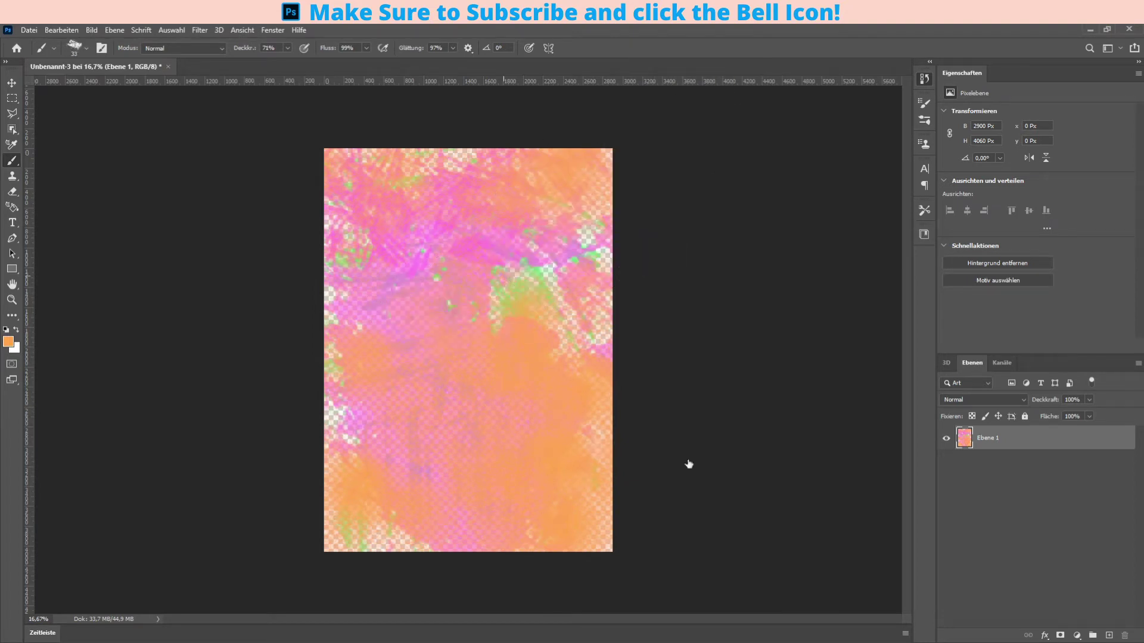
{"action": "key", "text": "bracketright"}
{"action": "key", "text": "bracketright"}
{"action": "key", "text": "bracketright"}
{"action": "left_click", "coordinate": [8, 342]}
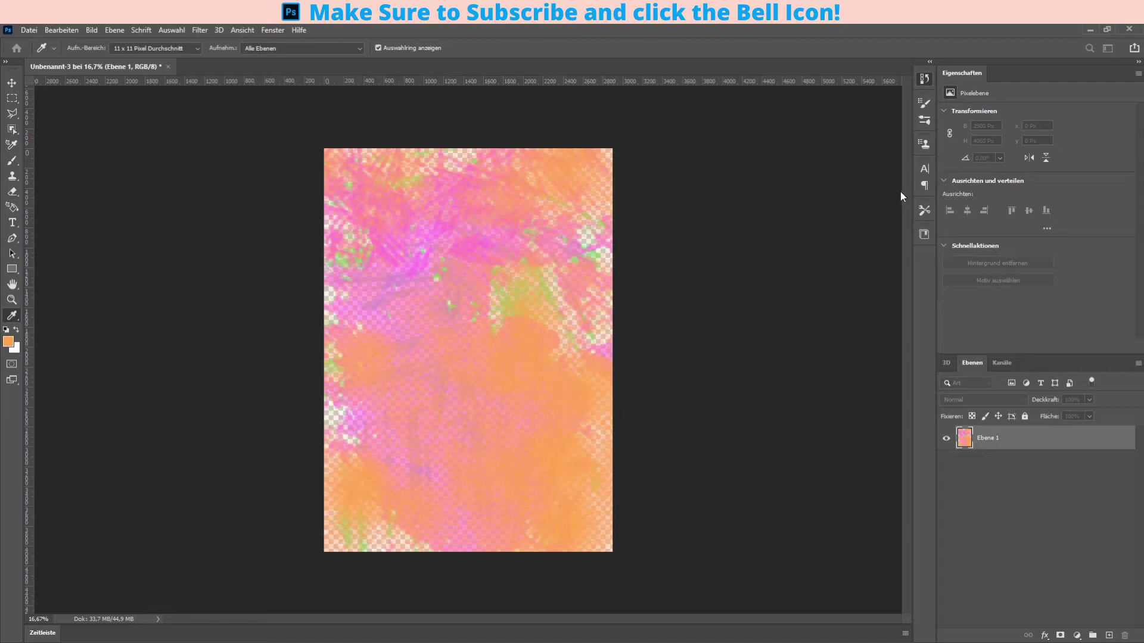
Dab soft light-blue paint along the top edge, lower-left corner and mid-right.
{"action": "left_click", "coordinate": [1015, 119]}
{"action": "key", "text": "b"}
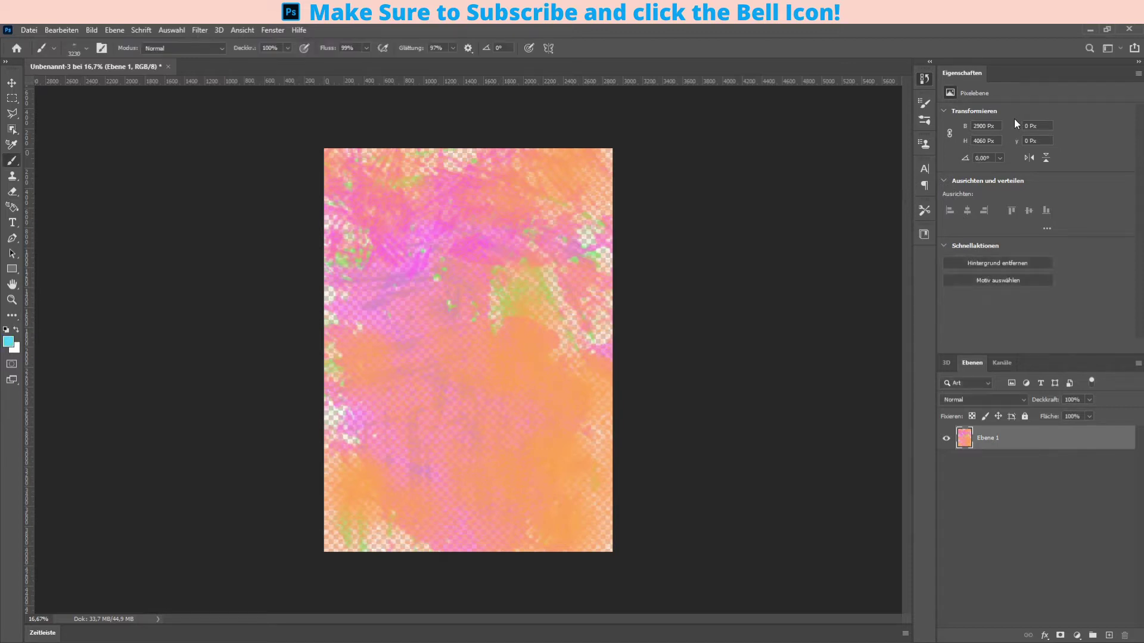
{"action": "left_click", "coordinate": [358, 432]}
{"action": "left_click", "coordinate": [569, 258]}
{"action": "left_click", "coordinate": [543, 436]}
{"action": "left_click", "coordinate": [352, 537]}
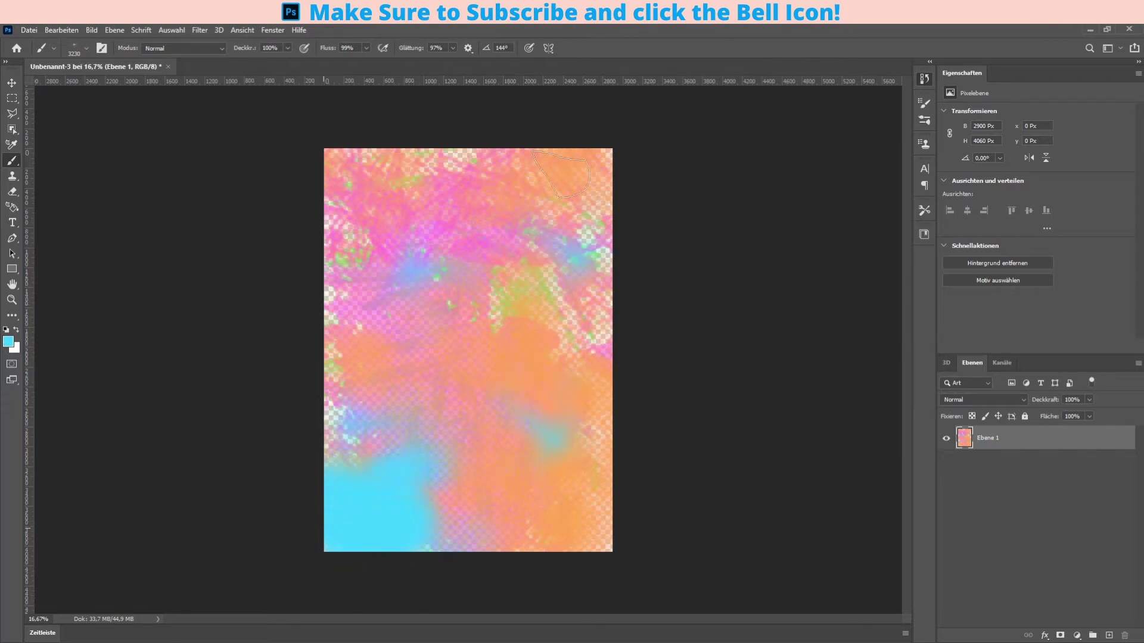
{"action": "left_click", "coordinate": [363, 173]}
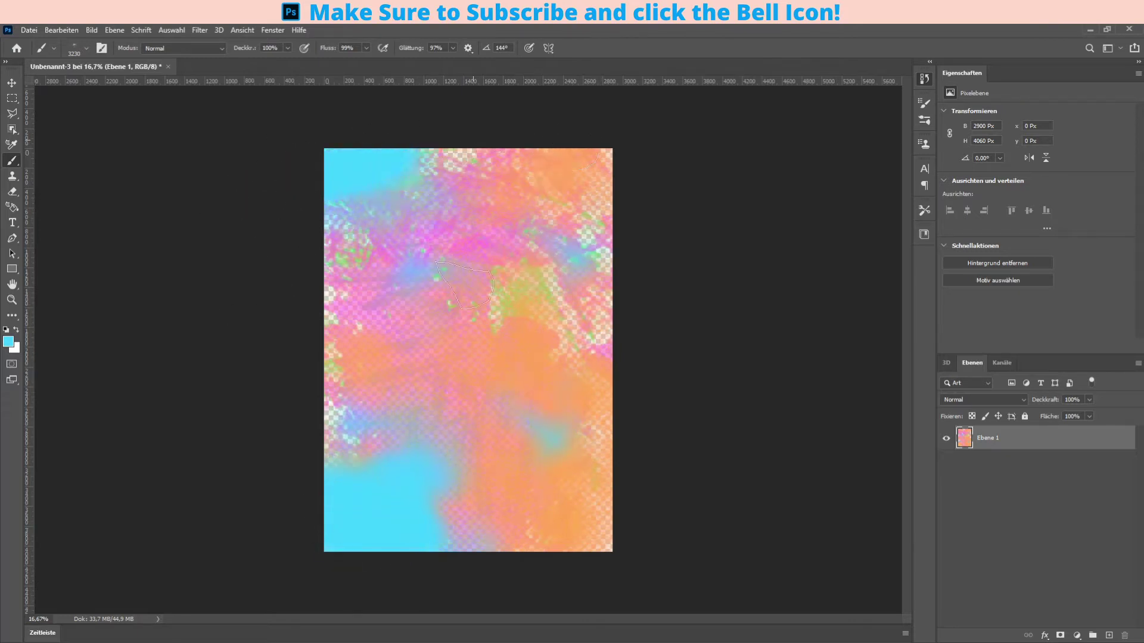
{"action": "left_click", "coordinate": [447, 162]}
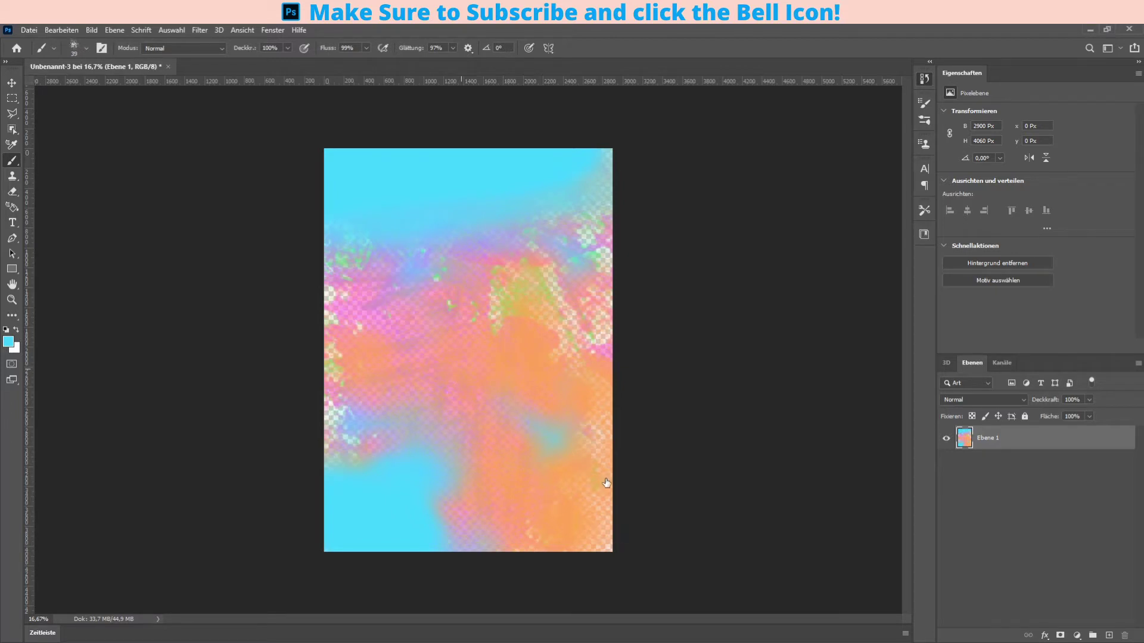
{"action": "key", "text": "period"}
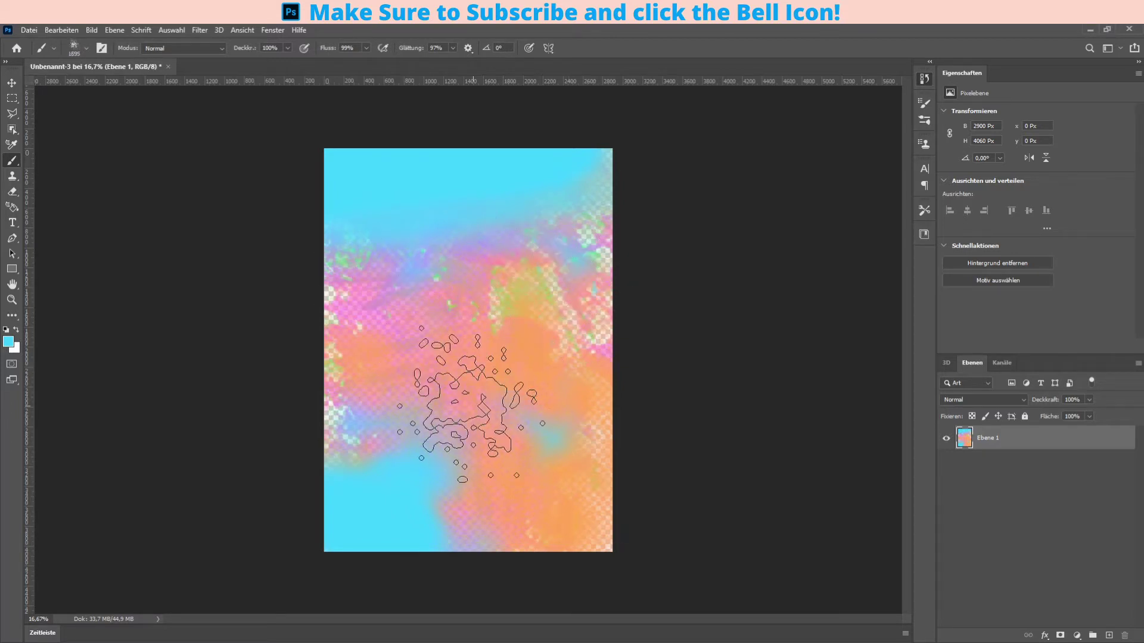
{"action": "key", "text": "i"}
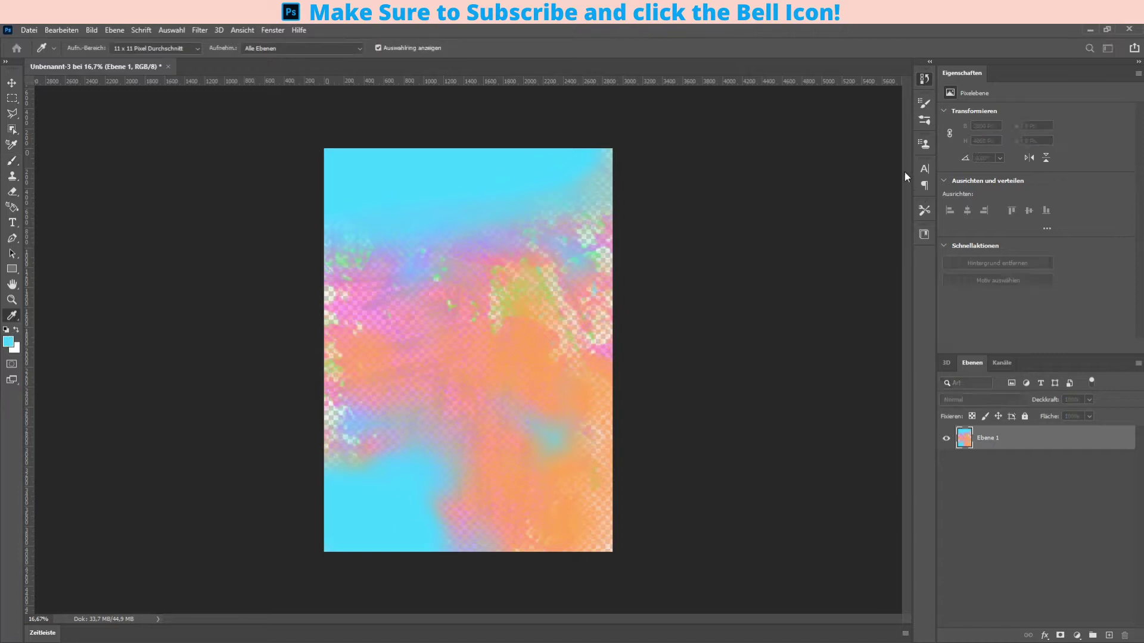
Stamp purple splatter dabs across the top, right side, lower left and middle of the canvas.
{"action": "key", "text": "b"}
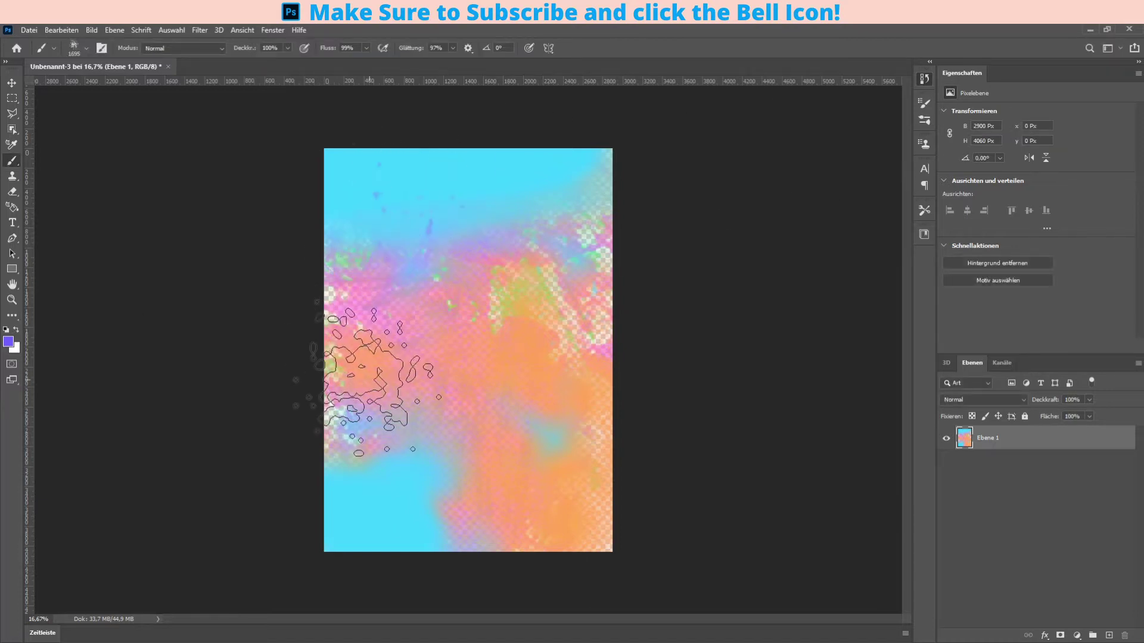
{"action": "left_click", "coordinate": [358, 204]}
{"action": "left_click_drag", "start_coordinate": [548, 229], "coordinate": [569, 310]}
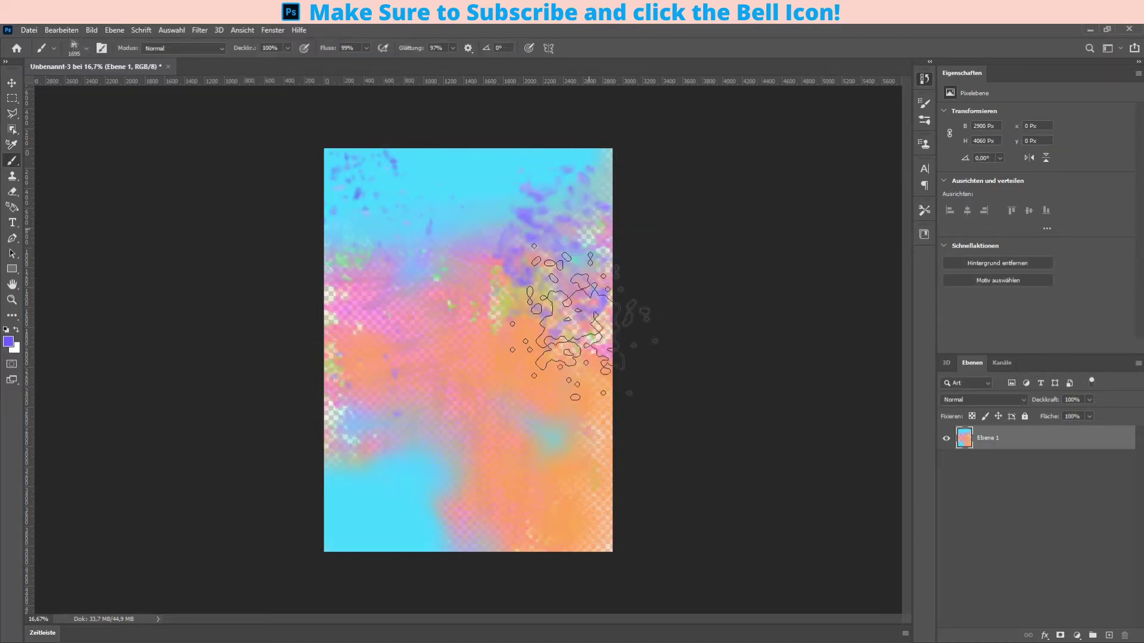
{"action": "left_click", "coordinate": [548, 507]}
{"action": "mouse_move", "coordinate": [387, 518]}
{"action": "left_mouse_down"}
{"action": "mouse_move", "coordinate": [459, 381]}
{"action": "mouse_move", "coordinate": [578, 440]}
{"action": "left_mouse_up"}
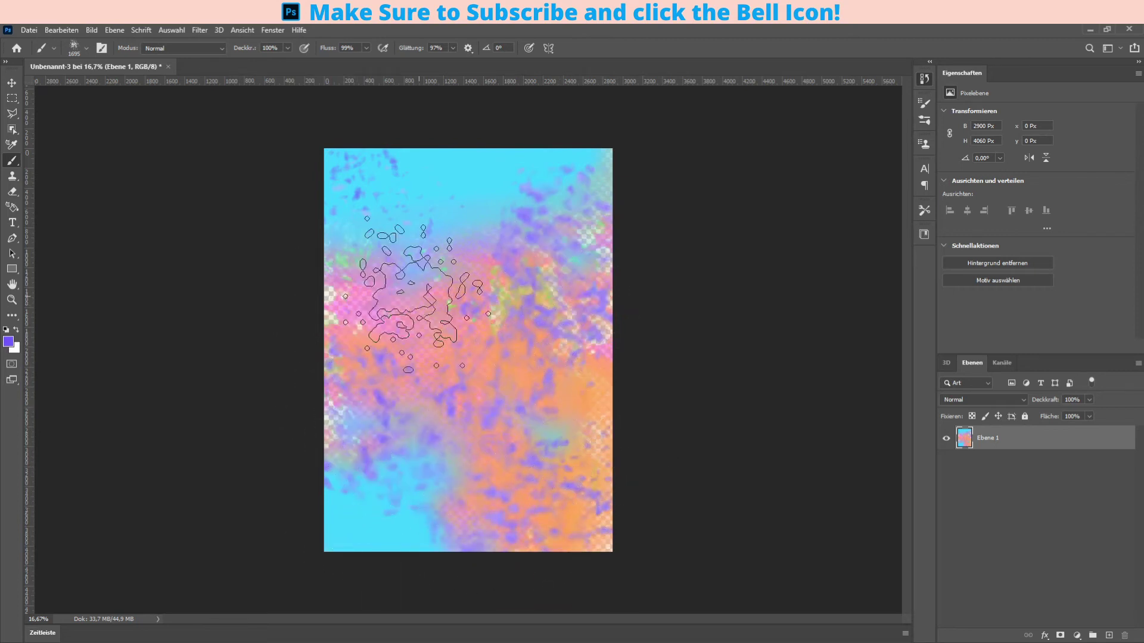
{"action": "left_click_drag", "start_coordinate": [477, 134], "coordinate": [447, 190]}
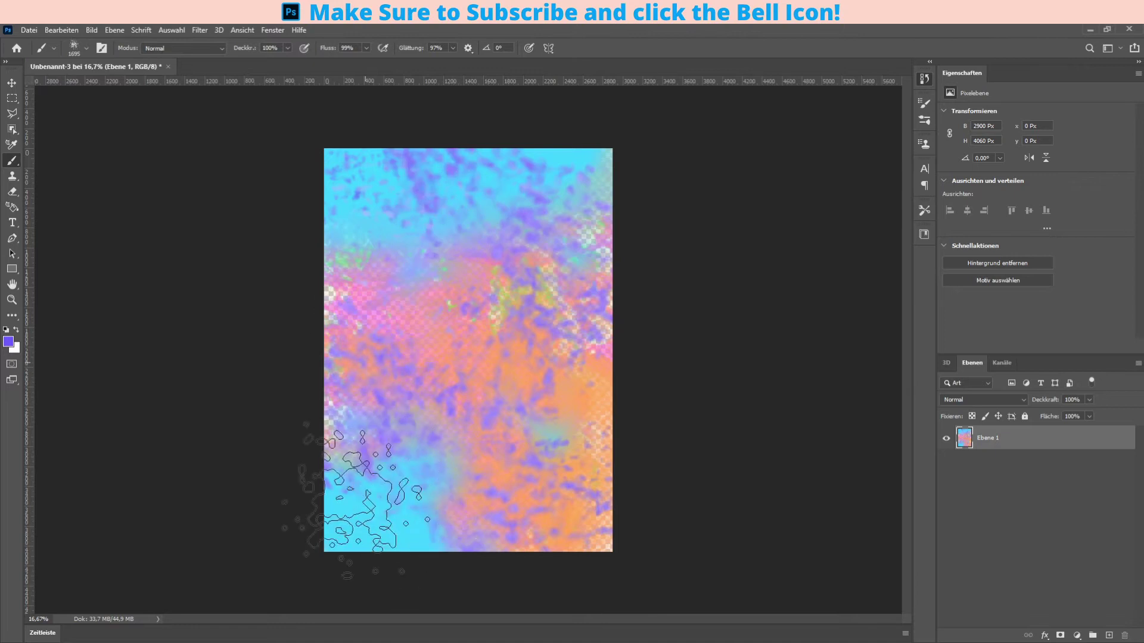
{"action": "left_click_drag", "start_coordinate": [382, 512], "coordinate": [405, 524]}
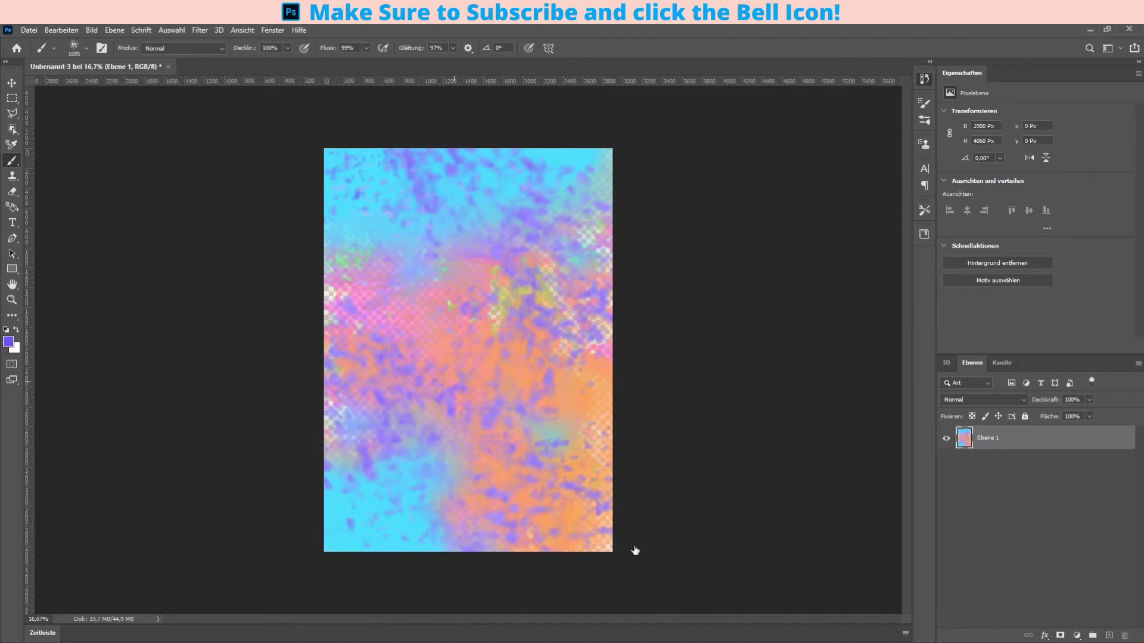
{"action": "key", "text": "period"}
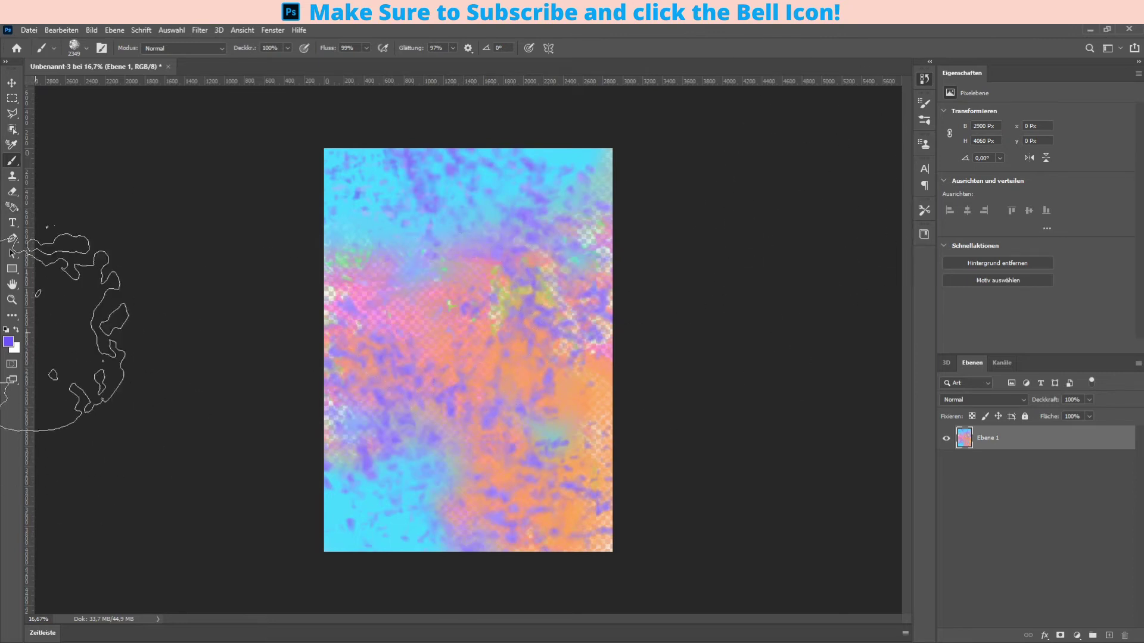
{"action": "key", "text": "i"}
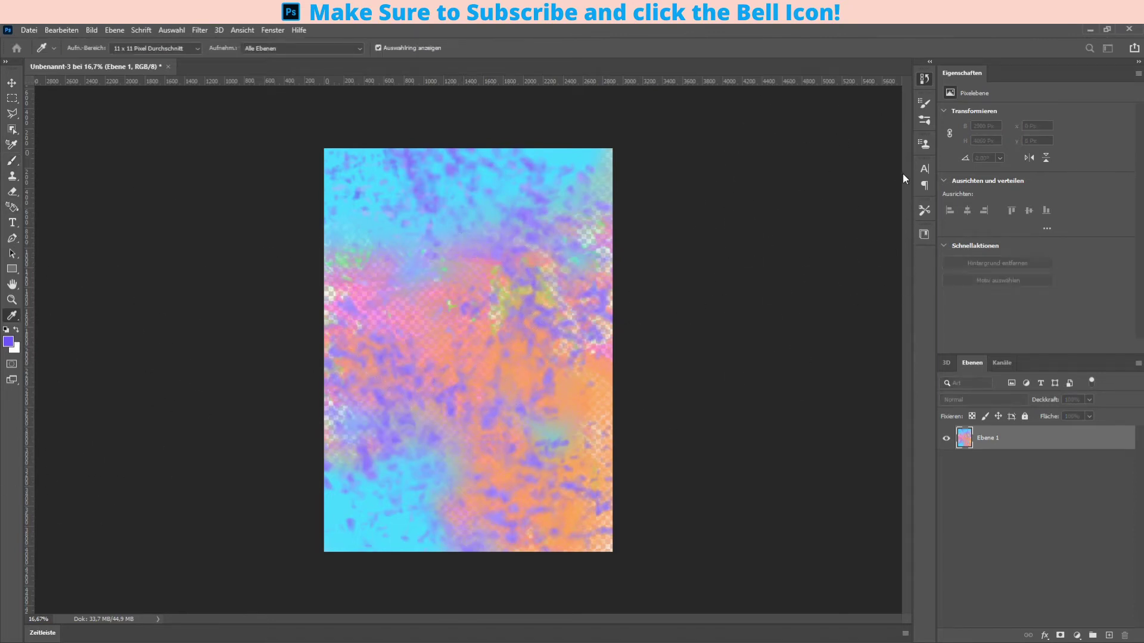
Stamp large coral-red splatter blotches across the upper, middle and lower canvas.
{"action": "key", "text": "b"}
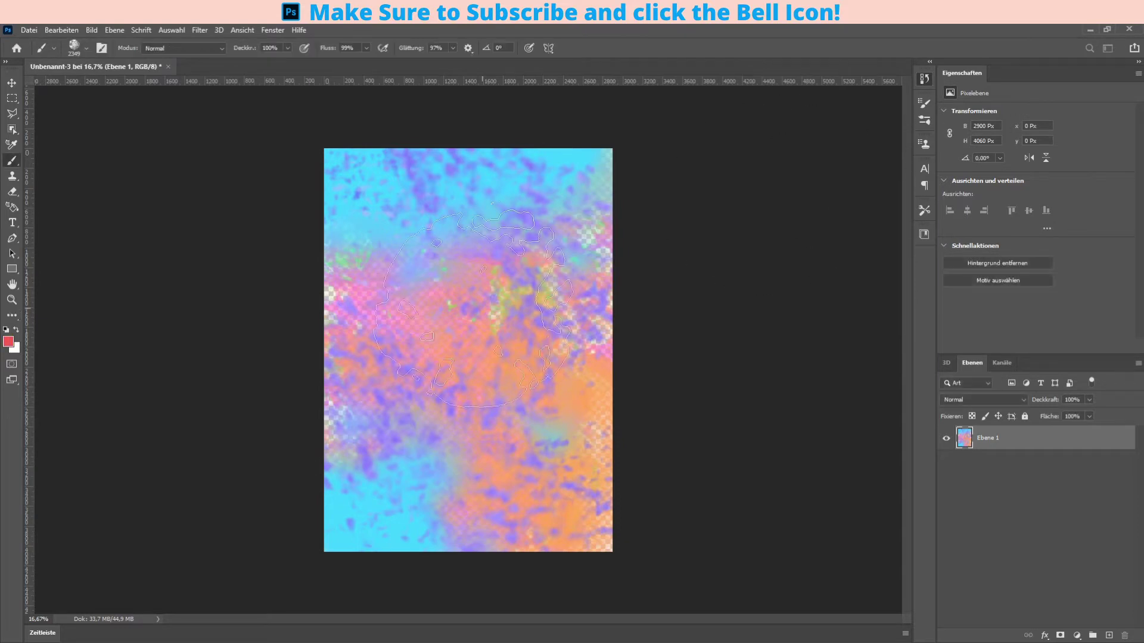
{"action": "left_click", "coordinate": [437, 322]}
{"action": "left_click", "coordinate": [555, 478]}
{"action": "left_click", "coordinate": [415, 485]}
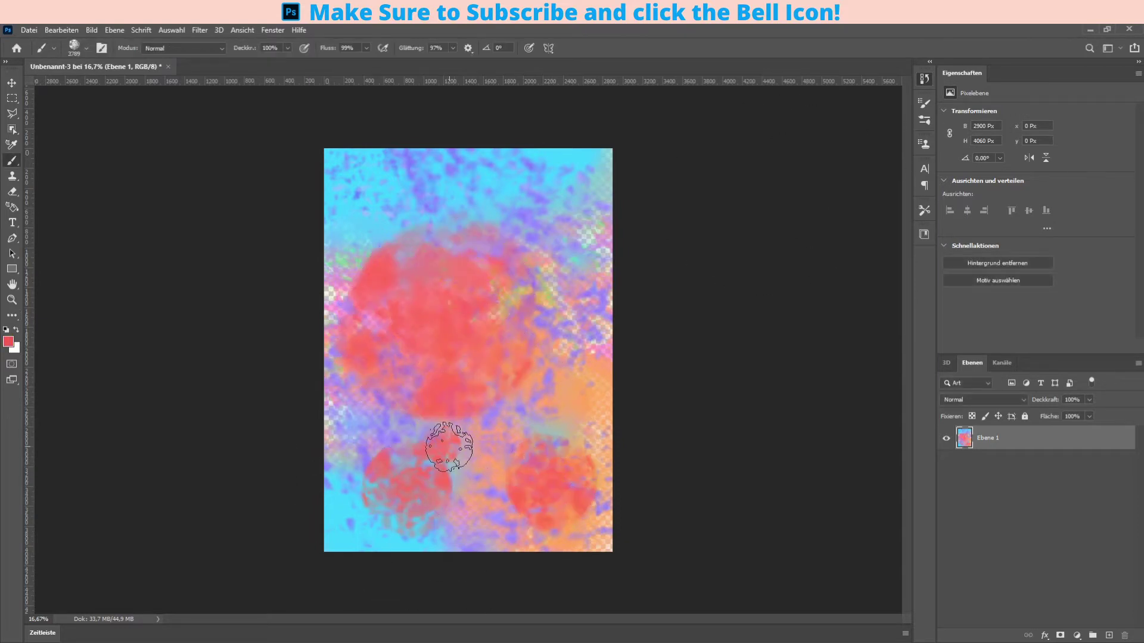
{"action": "left_click", "coordinate": [409, 179]}
{"action": "left_click", "coordinate": [500, 238]}
{"action": "left_click", "coordinate": [548, 340]}
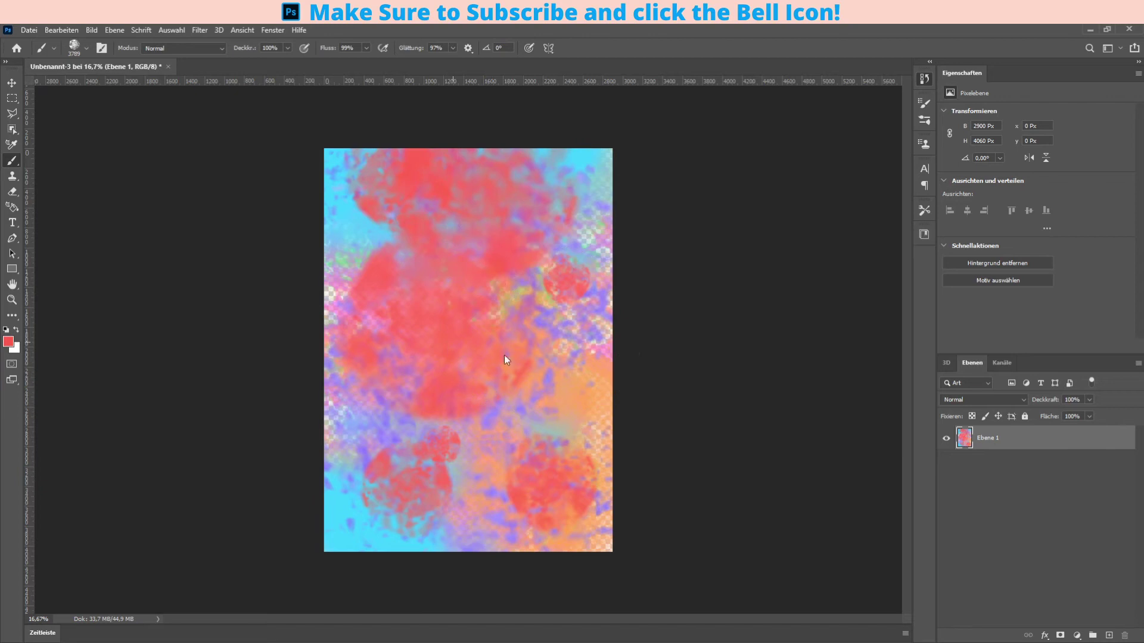
Paint yellow patches on the right middle and upper left using the 2409 px textured brush.
{"action": "left_click", "coordinate": [11, 316]}
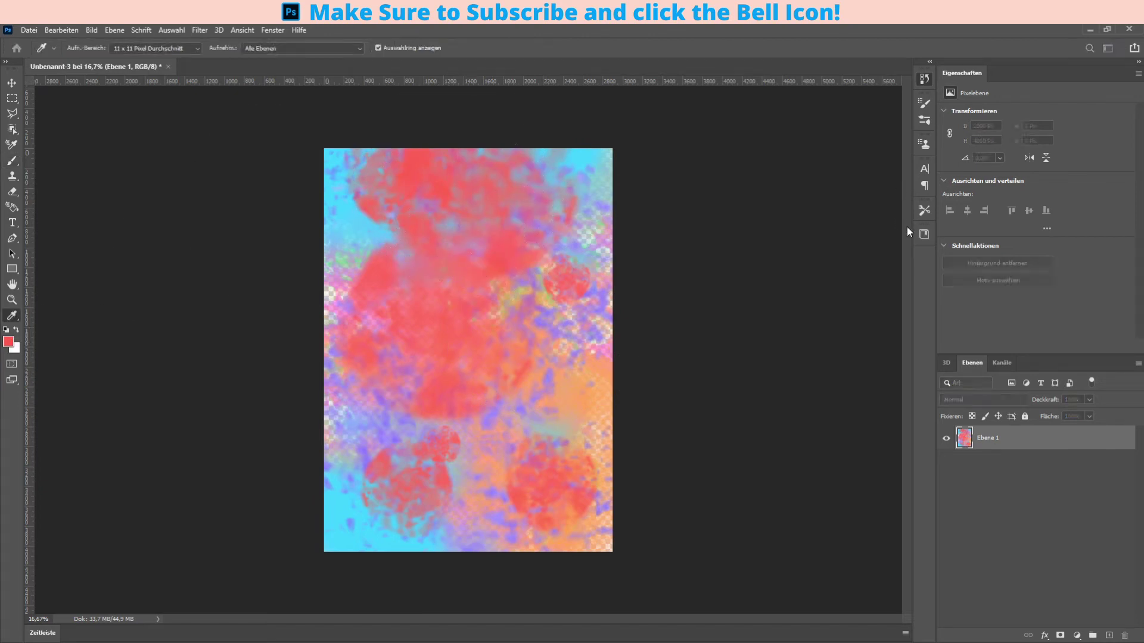
{"action": "key", "text": "b"}
{"action": "left_click", "coordinate": [548, 369]}
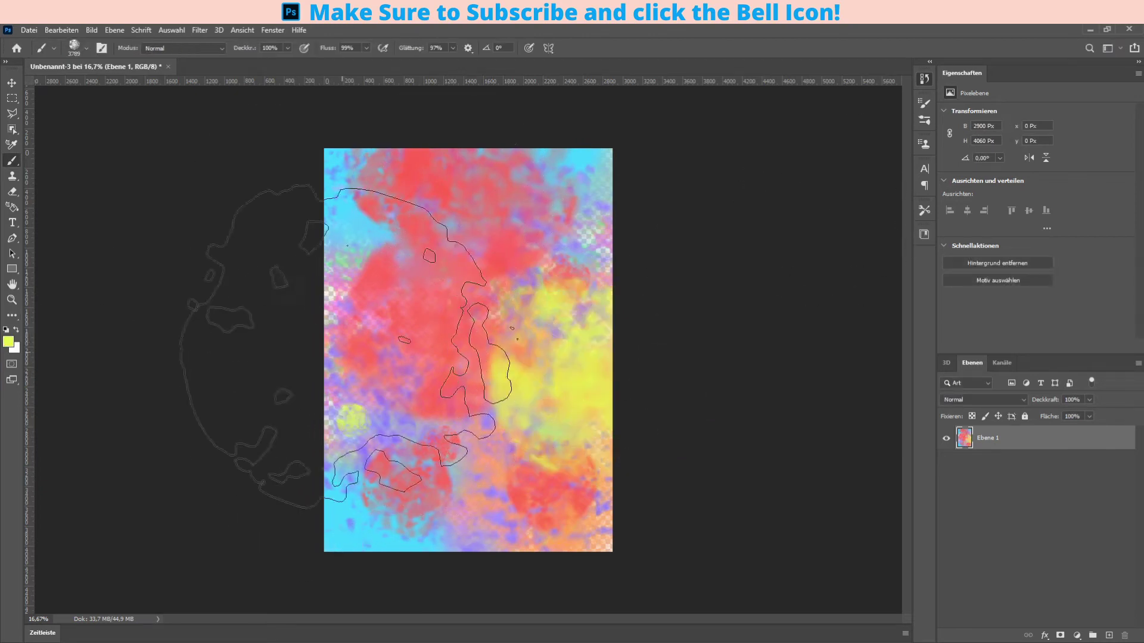
{"action": "left_click", "coordinate": [326, 243]}
{"action": "scroll", "coordinate": [397, 333], "scroll_direction": "up", "scroll_amount": 3}
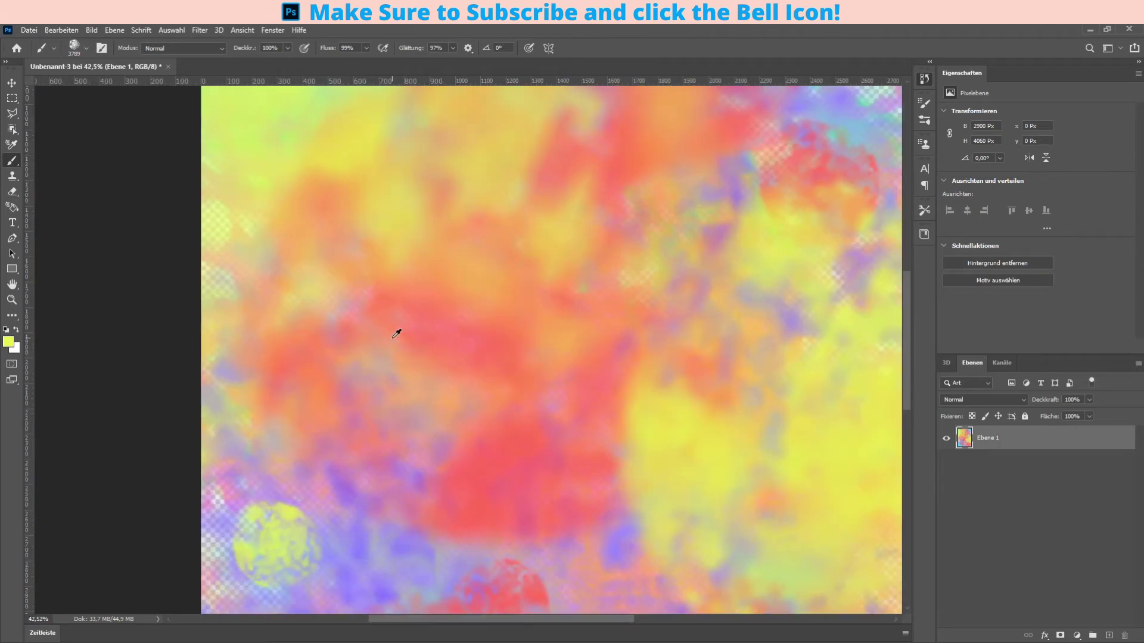
{"action": "scroll", "coordinate": [397, 333], "scroll_direction": "down", "scroll_amount": 2}
{"action": "scroll", "coordinate": [397, 334], "scroll_direction": "down", "scroll_amount": 3}
{"action": "scroll", "coordinate": [397, 333], "scroll_direction": "up", "scroll_amount": 3}
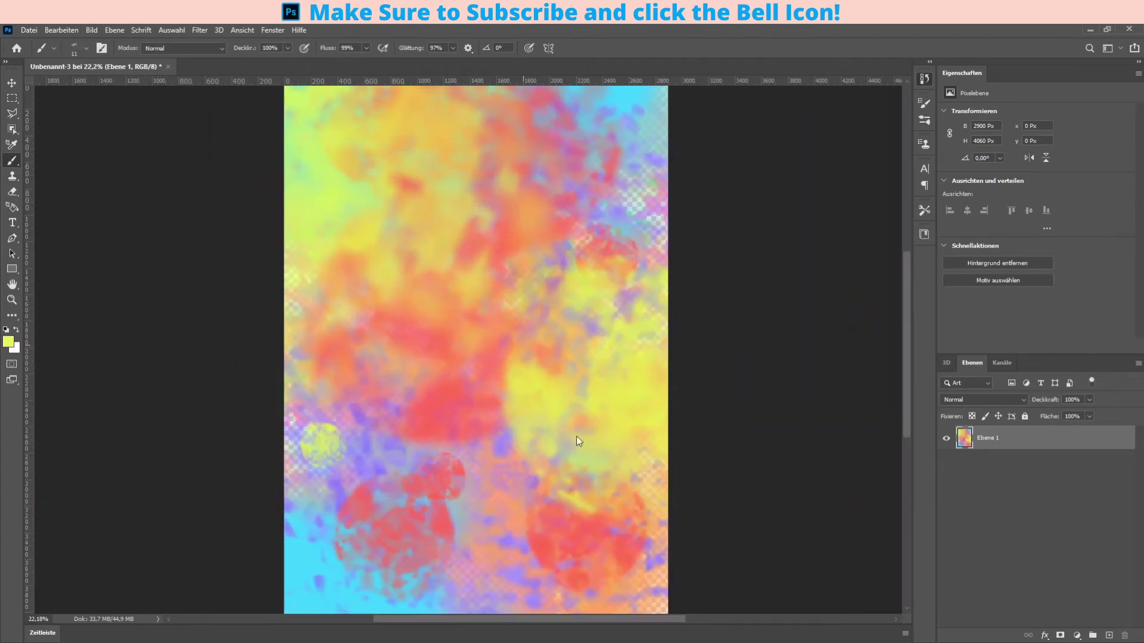
{"action": "key", "text": "period"}
{"action": "key", "text": "i"}
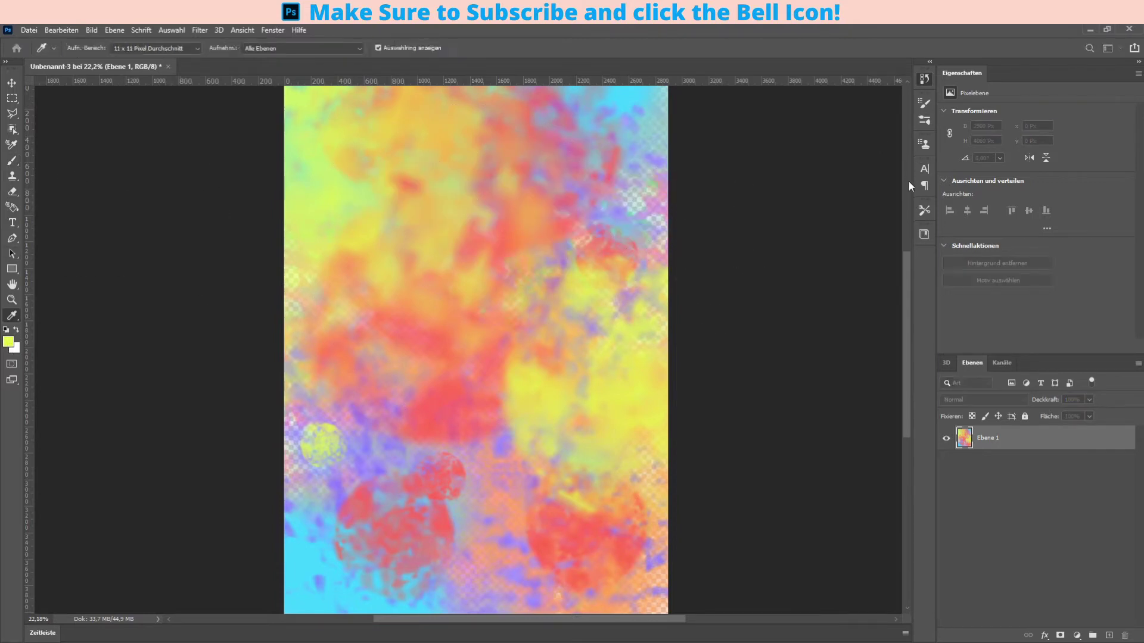
Paint bluish-purple textured strokes across the canvas, upper right and top-left corner.
{"action": "key", "text": "b"}
{"action": "left_click", "coordinate": [612, 192]}
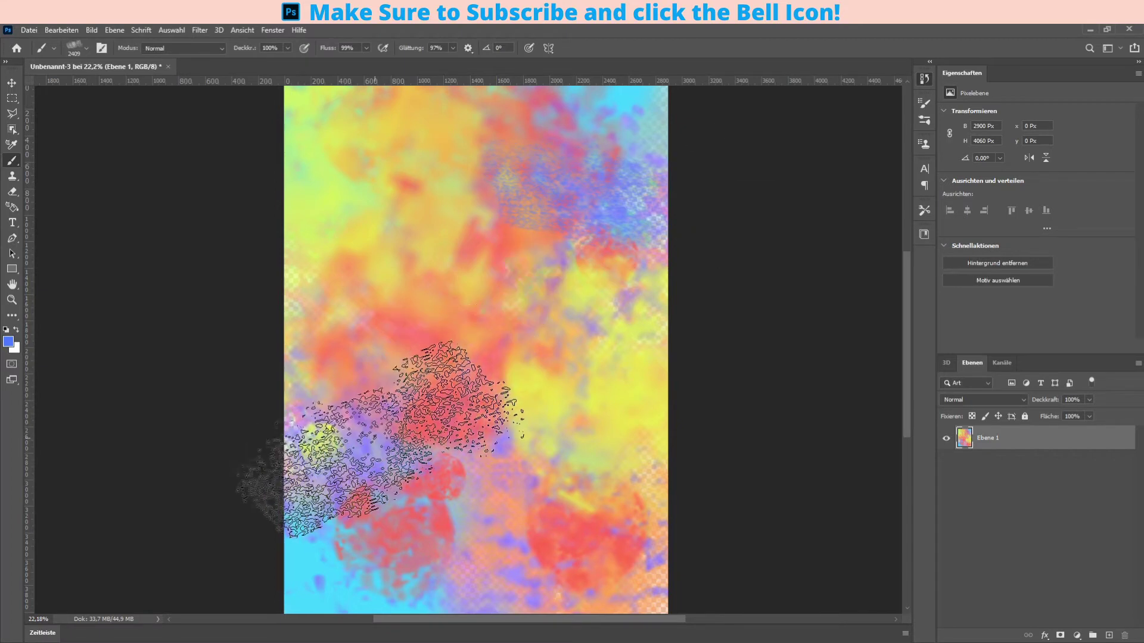
{"action": "mouse_move", "coordinate": [380, 440]}
{"action": "left_mouse_down"}
{"action": "mouse_move", "coordinate": [459, 203]}
{"action": "mouse_move", "coordinate": [548, 319]}
{"action": "mouse_move", "coordinate": [510, 458]}
{"action": "mouse_move", "coordinate": [428, 492]}
{"action": "left_mouse_up"}
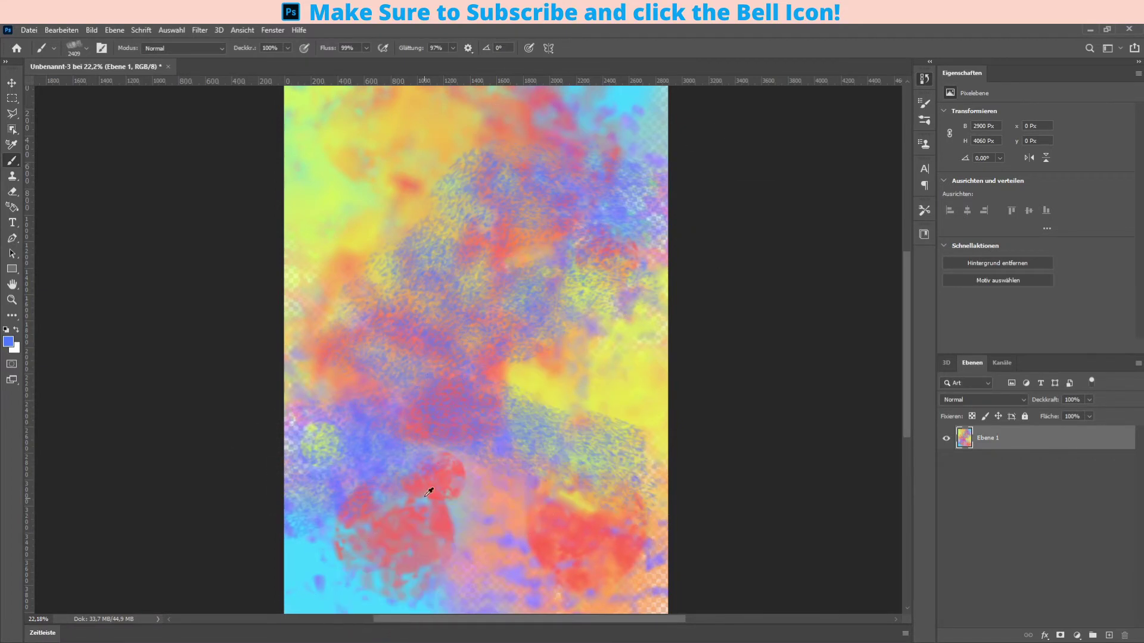
{"action": "scroll", "coordinate": [461, 346], "scroll_direction": "down", "scroll_amount": 5}
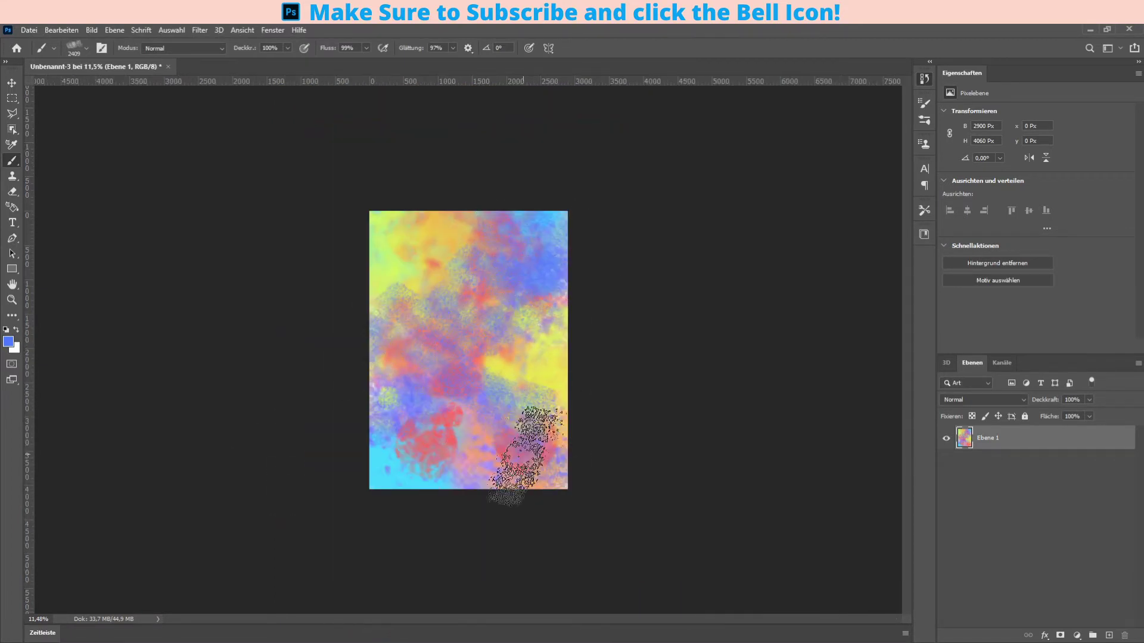
{"action": "scroll", "coordinate": [484, 376], "scroll_direction": "up", "scroll_amount": 3}
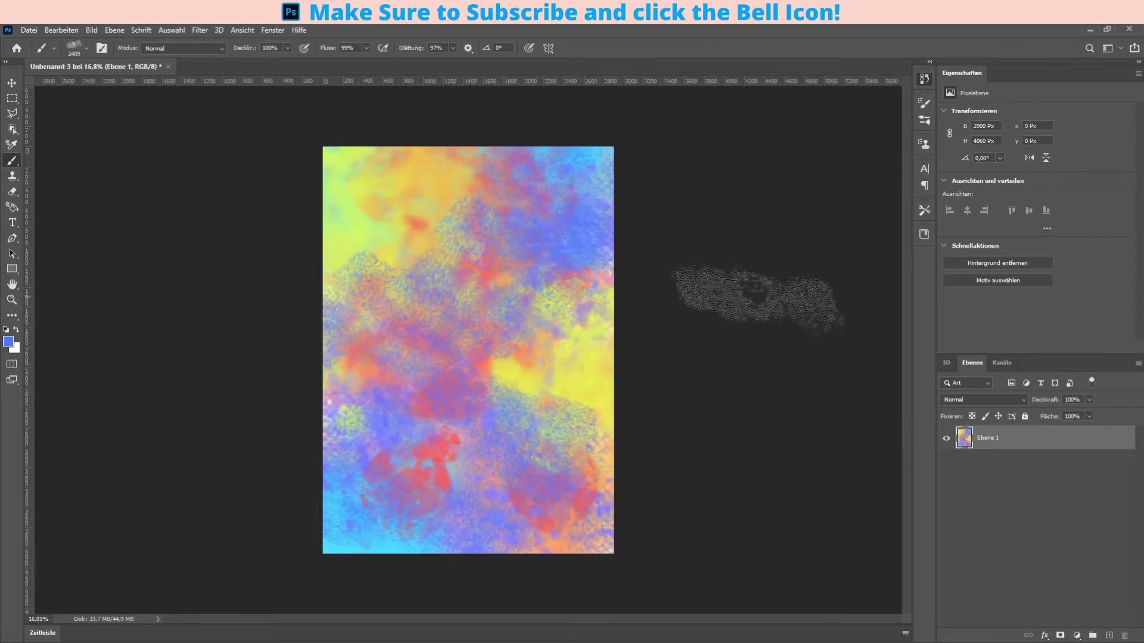
{"action": "left_click", "coordinate": [378, 179]}
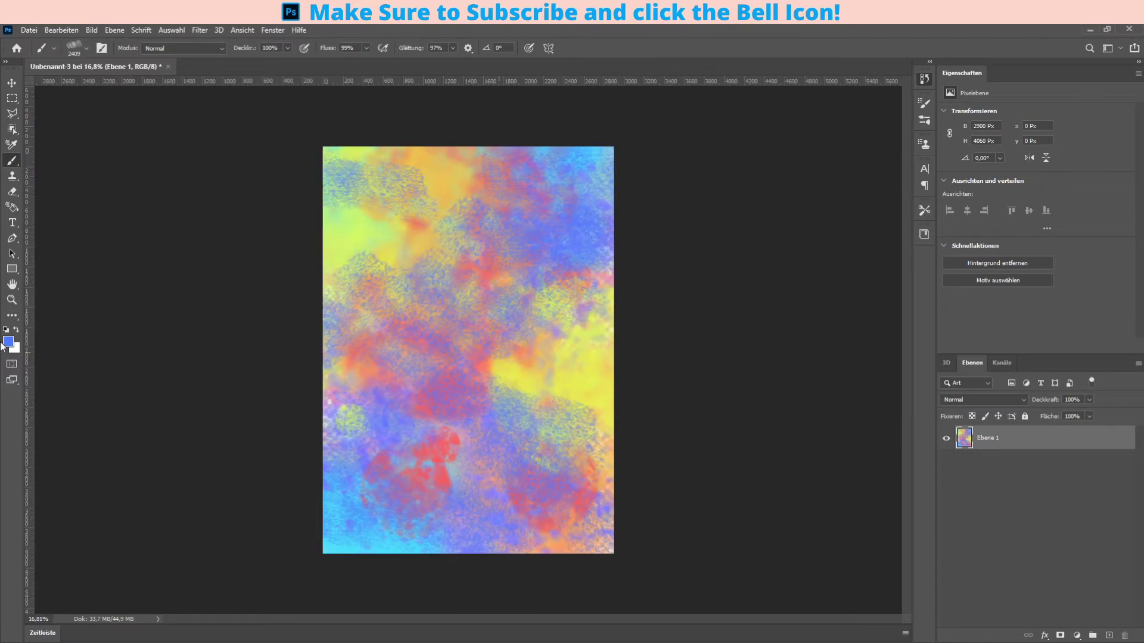
Sample green and brush a bright green patch through the canvas centre.
{"action": "key", "text": "i"}
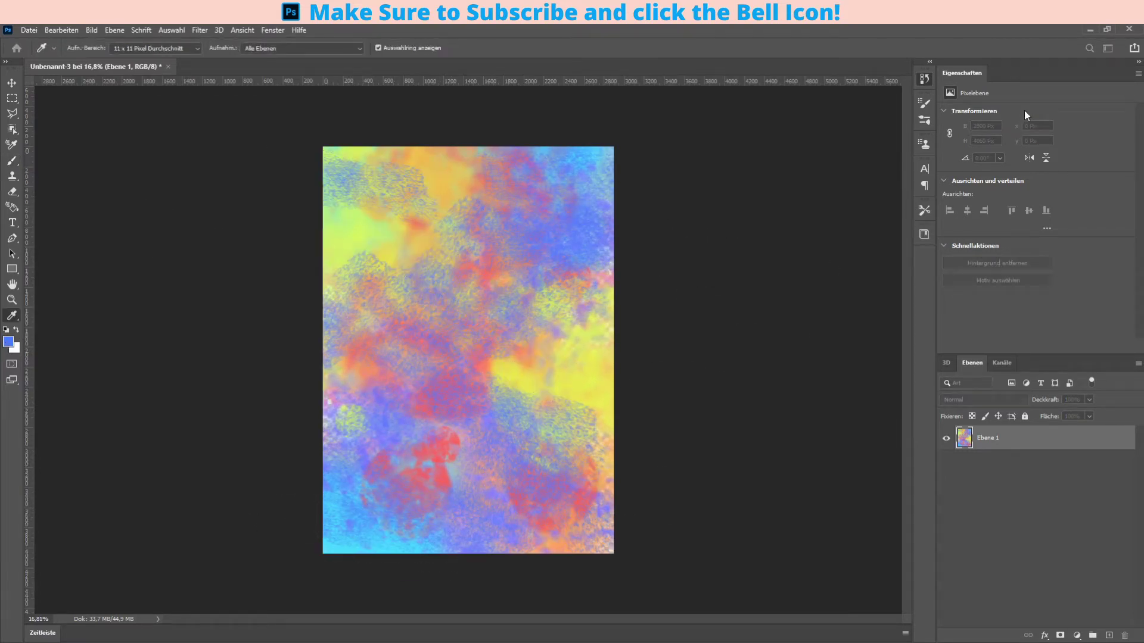
{"action": "key", "text": "b"}
{"action": "mouse_move", "coordinate": [536, 358]}
{"action": "left_mouse_down"}
{"action": "mouse_move", "coordinate": [515, 428]}
{"action": "mouse_move", "coordinate": [453, 357]}
{"action": "left_mouse_up"}
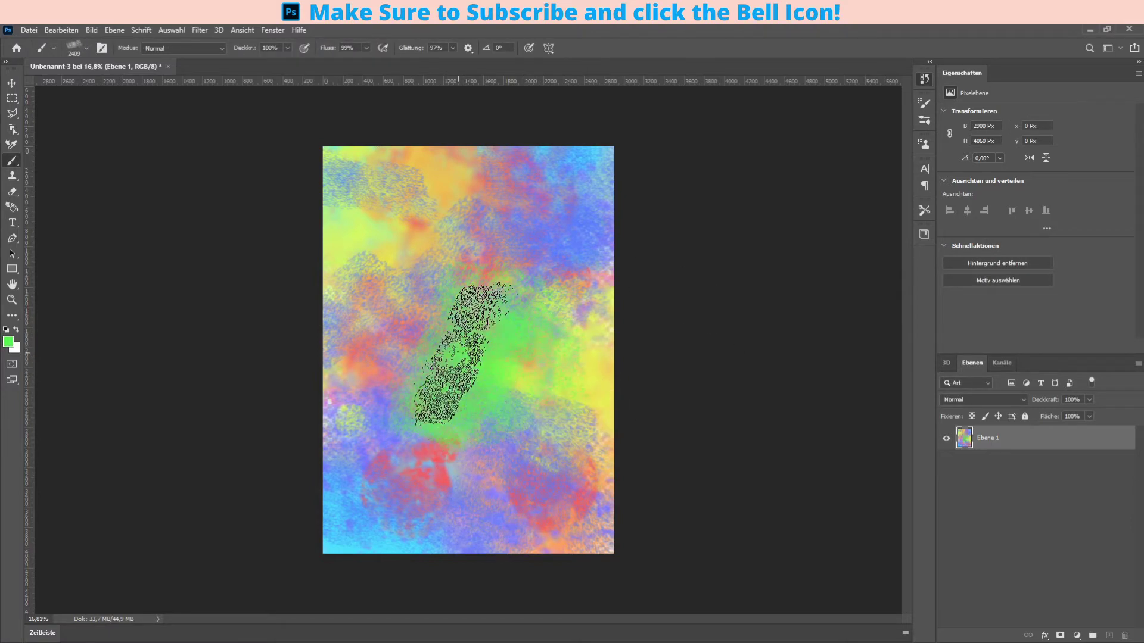
{"action": "scroll", "coordinate": [418, 393], "scroll_direction": "up", "scroll_amount": 1, "text": "alt"}
{"action": "scroll", "coordinate": [435, 384], "scroll_direction": "down", "scroll_amount": 1, "text": "alt"}
{"action": "scroll", "coordinate": [468, 366], "scroll_direction": "up", "scroll_amount": 1, "text": "alt"}
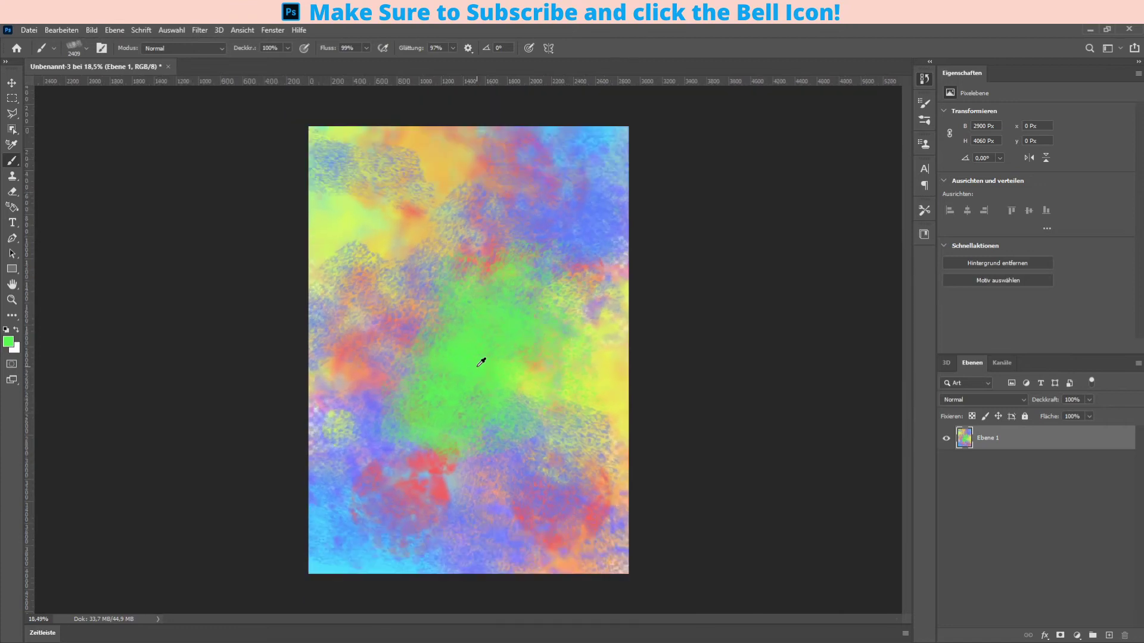
{"action": "scroll", "coordinate": [595, 286], "scroll_direction": "up", "scroll_amount": 2, "text": "alt"}
{"action": "scroll", "coordinate": [641, 229], "scroll_direction": "down", "scroll_amount": 1, "text": "alt"}
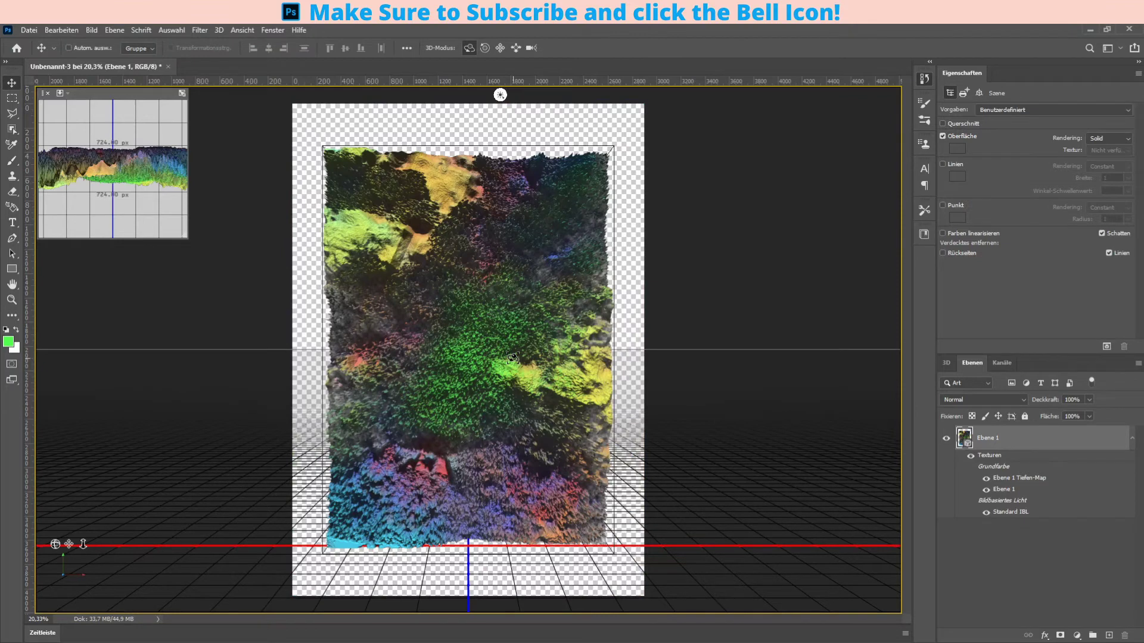
Select the depth-map mesh and rotate it twice so the colours stretch into streaks.
{"action": "scroll", "coordinate": [501, 368], "scroll_direction": "up", "scroll_amount": 3}
{"action": "scroll", "coordinate": [501, 368], "scroll_direction": "down", "scroll_amount": 3}
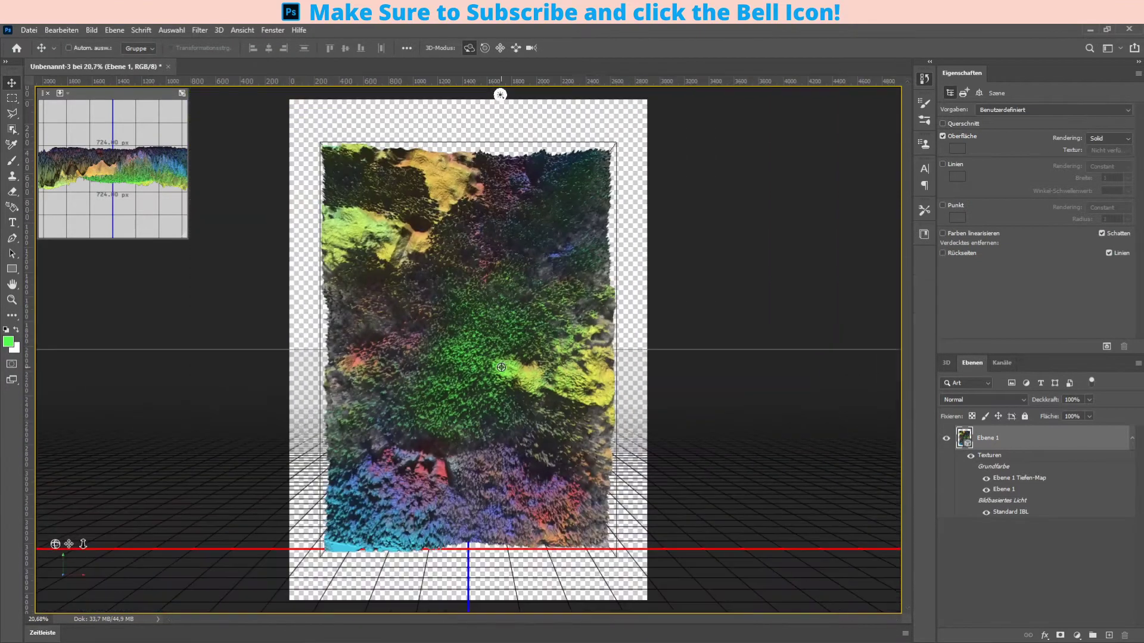
{"action": "scroll", "coordinate": [501, 368], "scroll_direction": "up", "scroll_amount": 1}
{"action": "scroll", "coordinate": [487, 286], "scroll_direction": "down", "scroll_amount": 1}
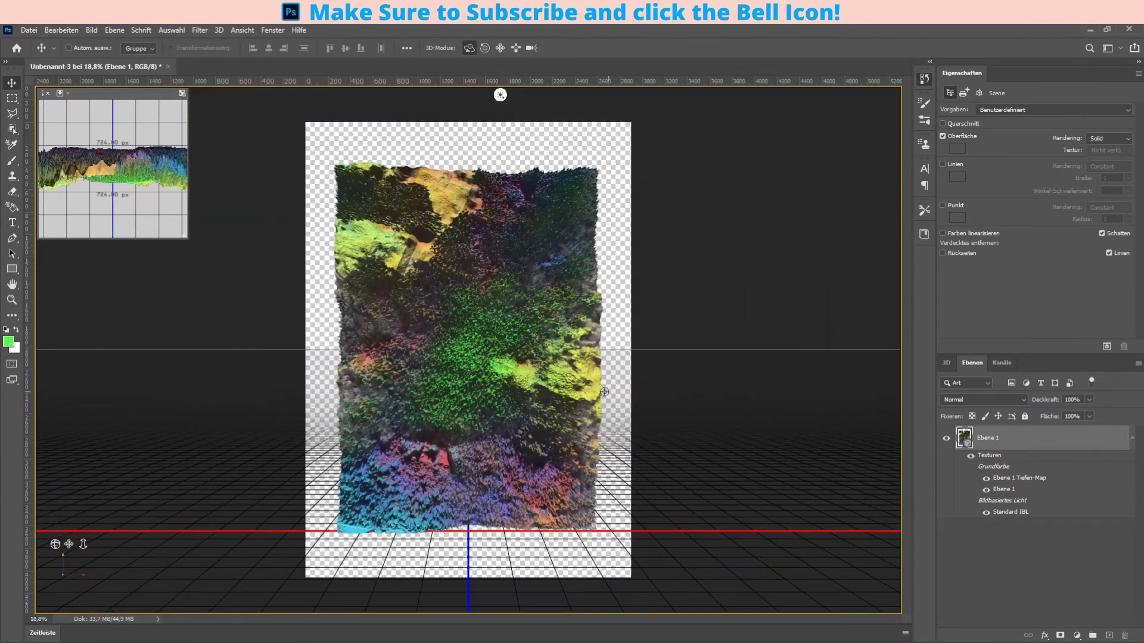
{"action": "left_click", "coordinate": [466, 302]}
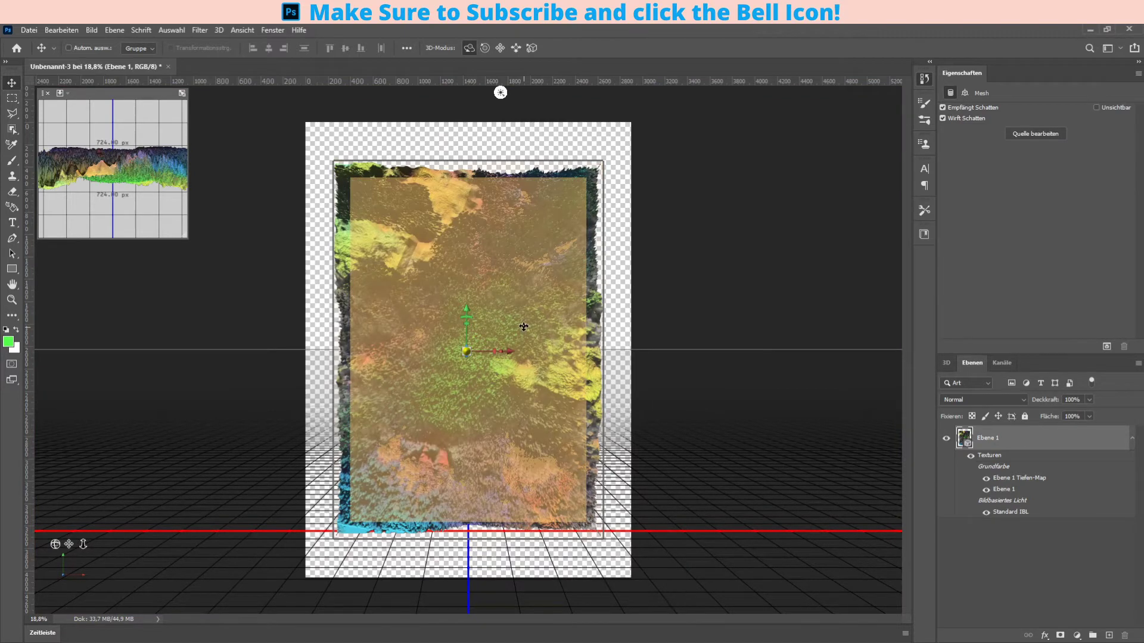
{"action": "scroll", "coordinate": [524, 326], "scroll_direction": "up", "scroll_amount": 2}
{"action": "scroll", "coordinate": [489, 340], "scroll_direction": "down", "scroll_amount": 1}
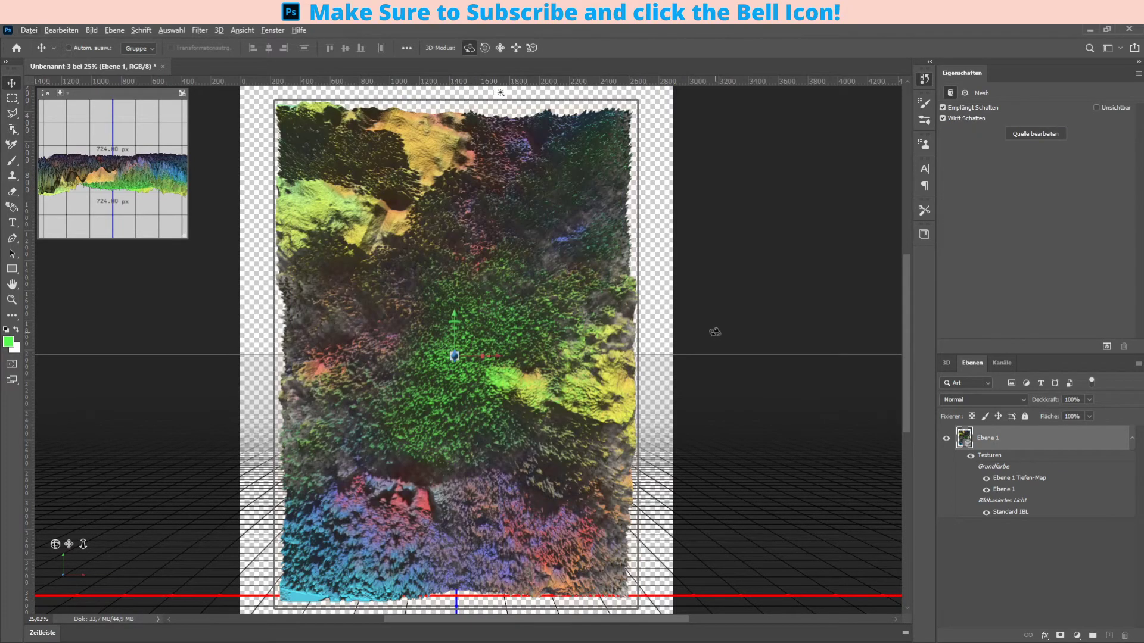
{"action": "mouse_move", "coordinate": [715, 332]}
{"action": "left_mouse_down"}
{"action": "mouse_move", "coordinate": [808, 275]}
{"action": "mouse_move", "coordinate": [806, 297]}
{"action": "left_mouse_up"}
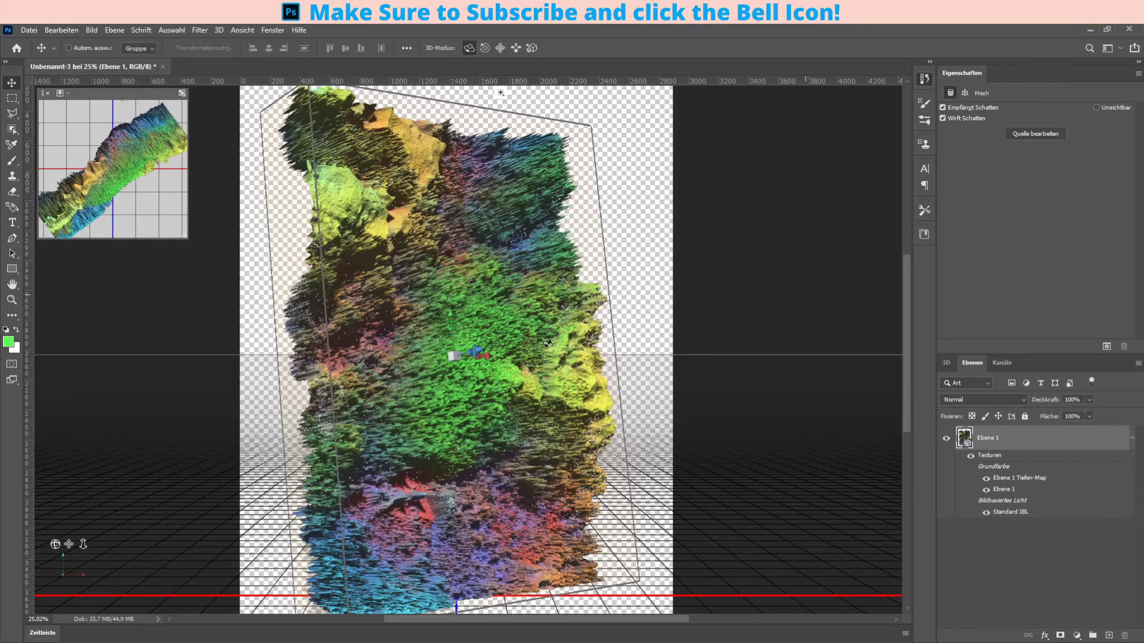
{"action": "left_click_drag", "start_coordinate": [548, 343], "coordinate": [515, 360]}
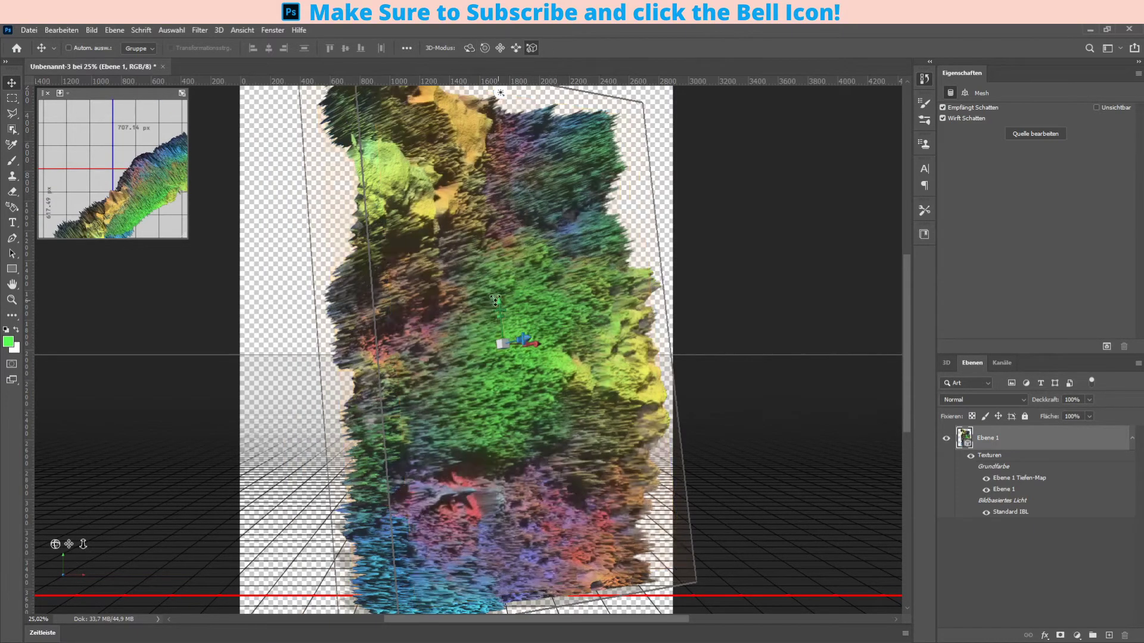
Select the 3D camera and orbit it close over the mesh so strokes run diagonally.
{"action": "left_click", "coordinate": [767, 375]}
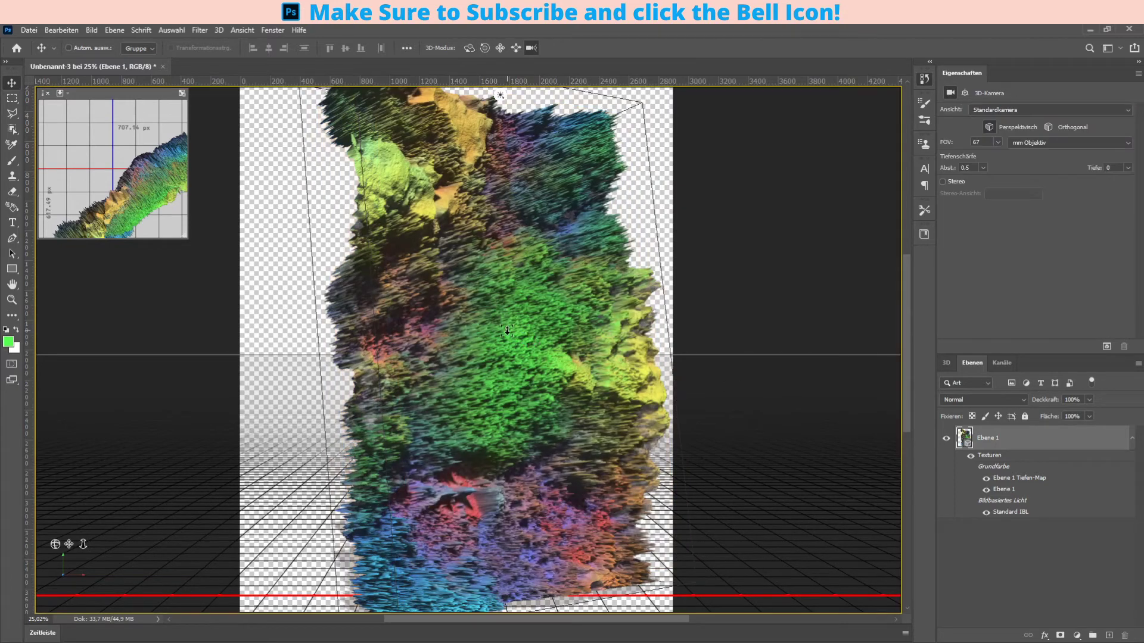
{"action": "left_click_drag", "start_coordinate": [672, 385], "coordinate": [546, 26]}
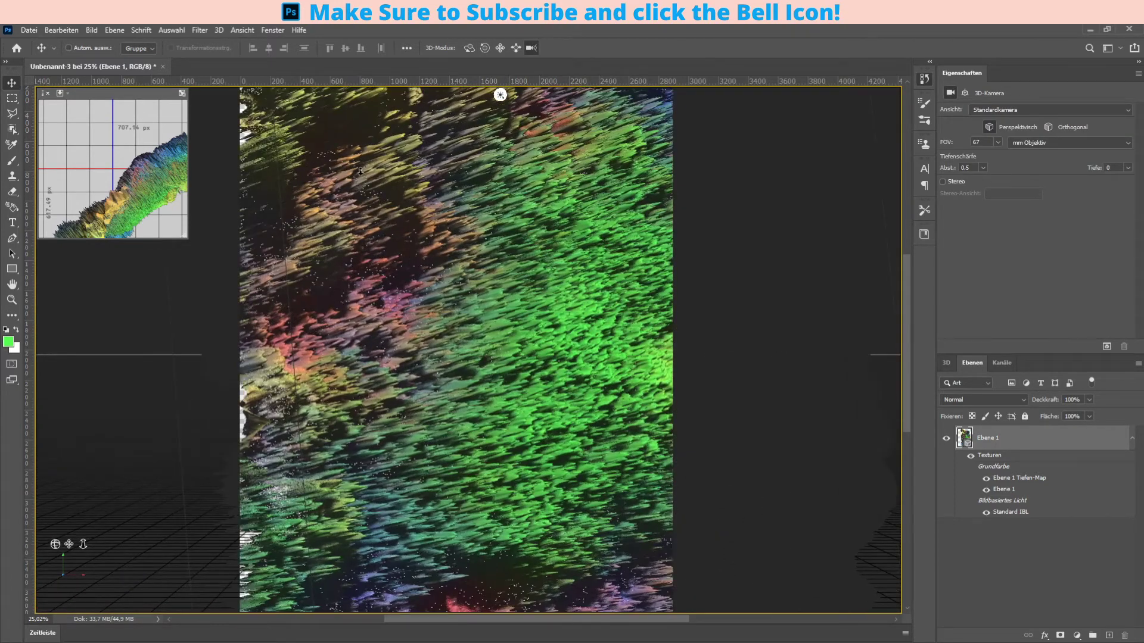
{"action": "mouse_move", "coordinate": [503, 235]}
{"action": "left_mouse_down"}
{"action": "mouse_move", "coordinate": [475, 43]}
{"action": "mouse_move", "coordinate": [492, 60]}
{"action": "left_mouse_up"}
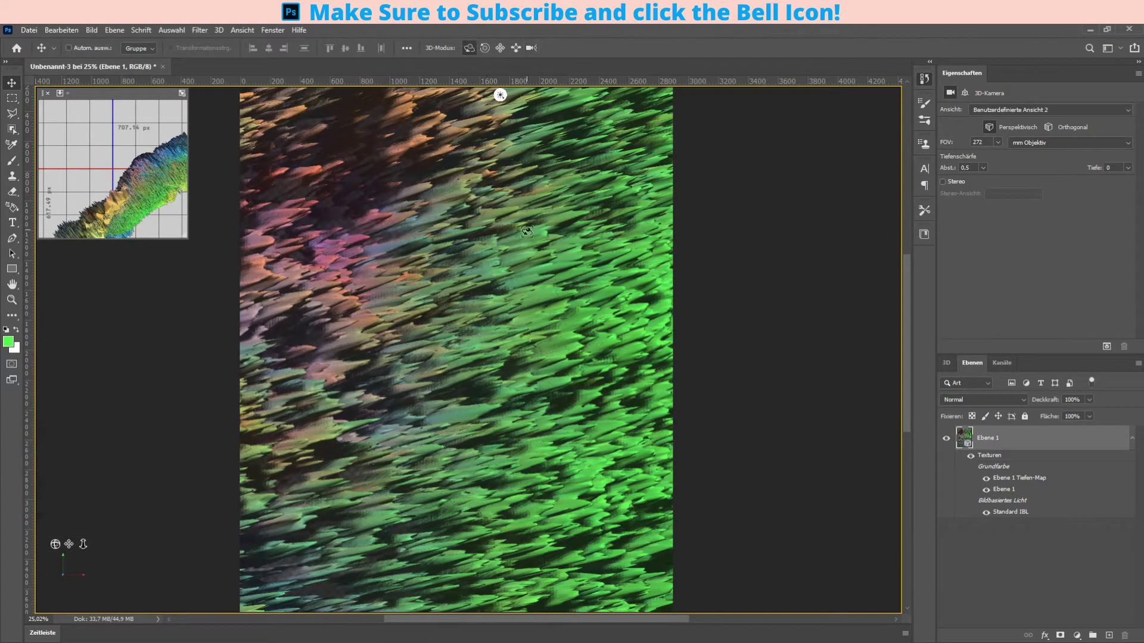
{"action": "mouse_move", "coordinate": [560, 292]}
{"action": "left_mouse_down"}
{"action": "mouse_move", "coordinate": [421, 289]}
{"action": "mouse_move", "coordinate": [379, 332]}
{"action": "left_mouse_up"}
{"action": "left_click_drag", "start_coordinate": [369, 338], "coordinate": [409, 334]}
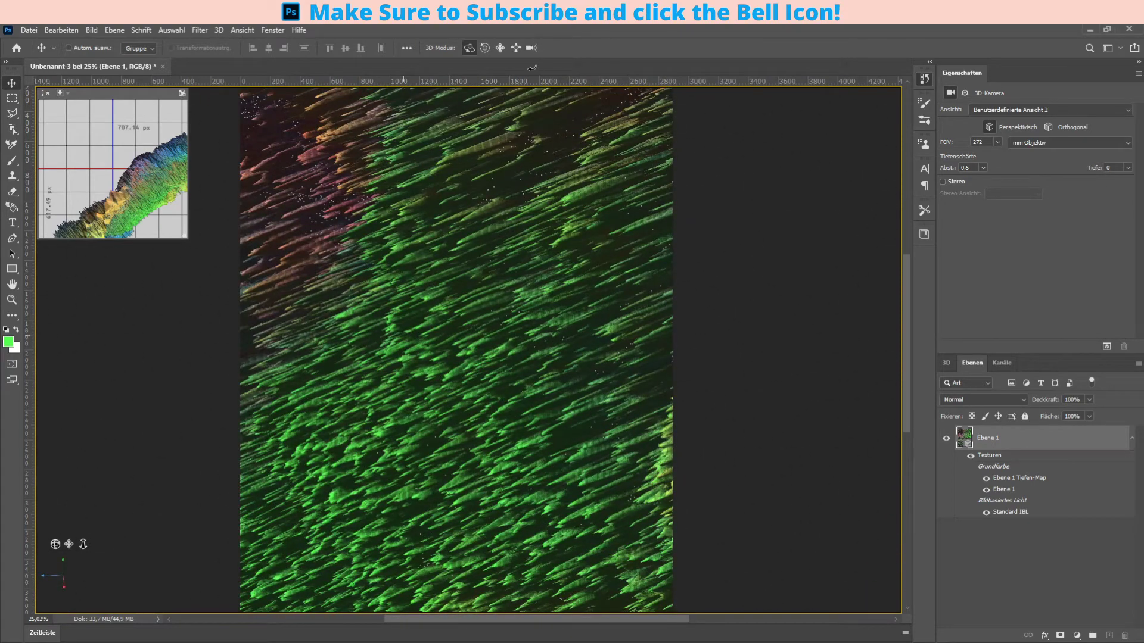
Dolly the camera in, set field of view to 159, and orbit to a steep tilted view.
{"action": "left_click", "coordinate": [531, 47]}
{"action": "mouse_move", "coordinate": [462, 284]}
{"action": "left_mouse_down"}
{"action": "mouse_move", "coordinate": [460, 441]}
{"action": "mouse_move", "coordinate": [452, 389]}
{"action": "left_mouse_up"}
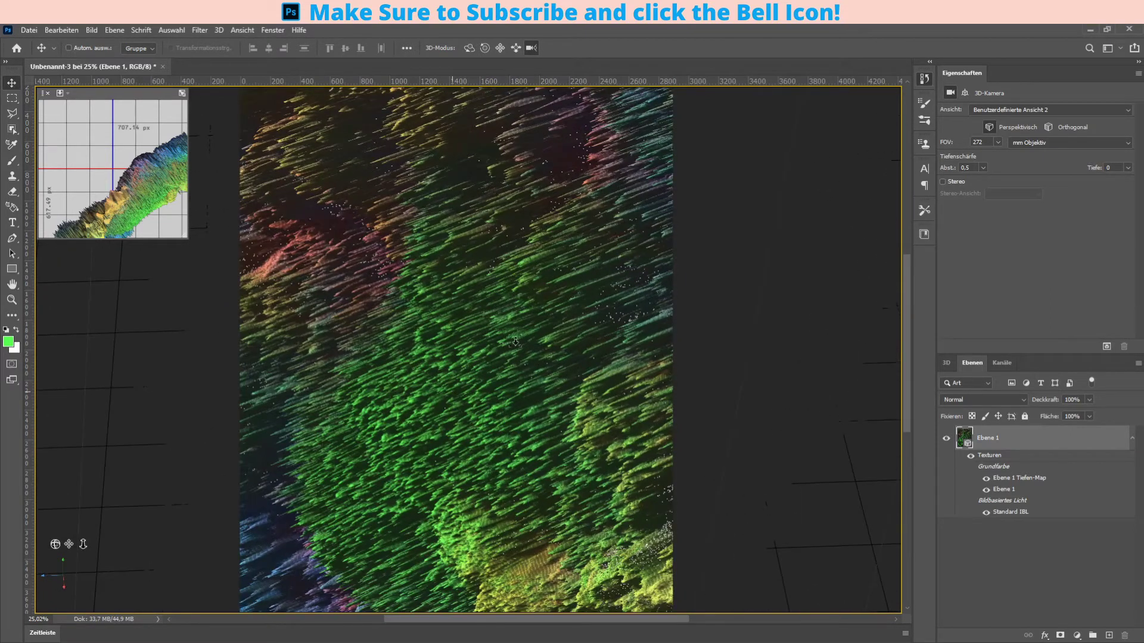
{"action": "left_click_drag", "start_coordinate": [515, 341], "coordinate": [515, 374]}
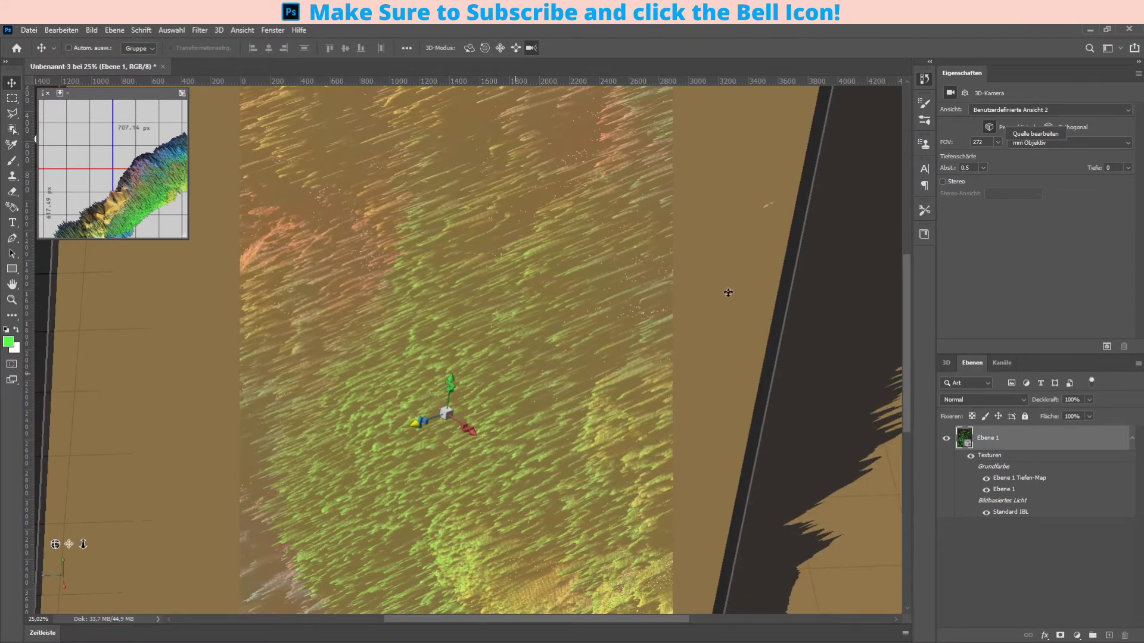
{"action": "mouse_move", "coordinate": [466, 366]}
{"action": "left_mouse_down"}
{"action": "mouse_move", "coordinate": [447, 393]}
{"action": "mouse_move", "coordinate": [457, 537]}
{"action": "mouse_move", "coordinate": [453, 417]}
{"action": "left_mouse_up"}
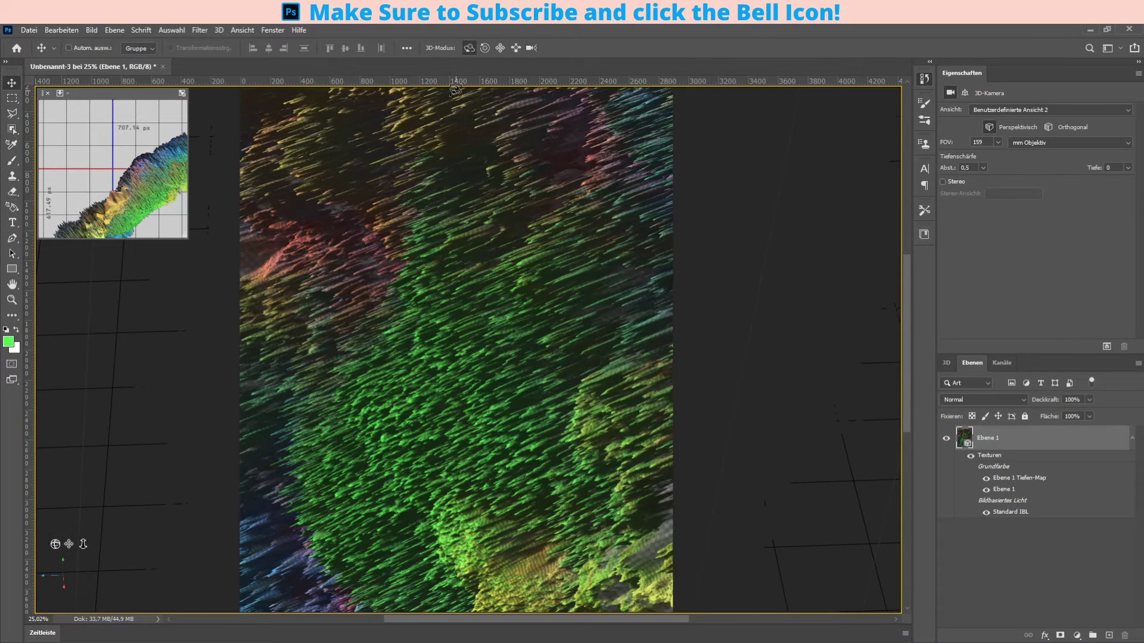
{"action": "left_click_drag", "start_coordinate": [507, 218], "coordinate": [522, 218]}
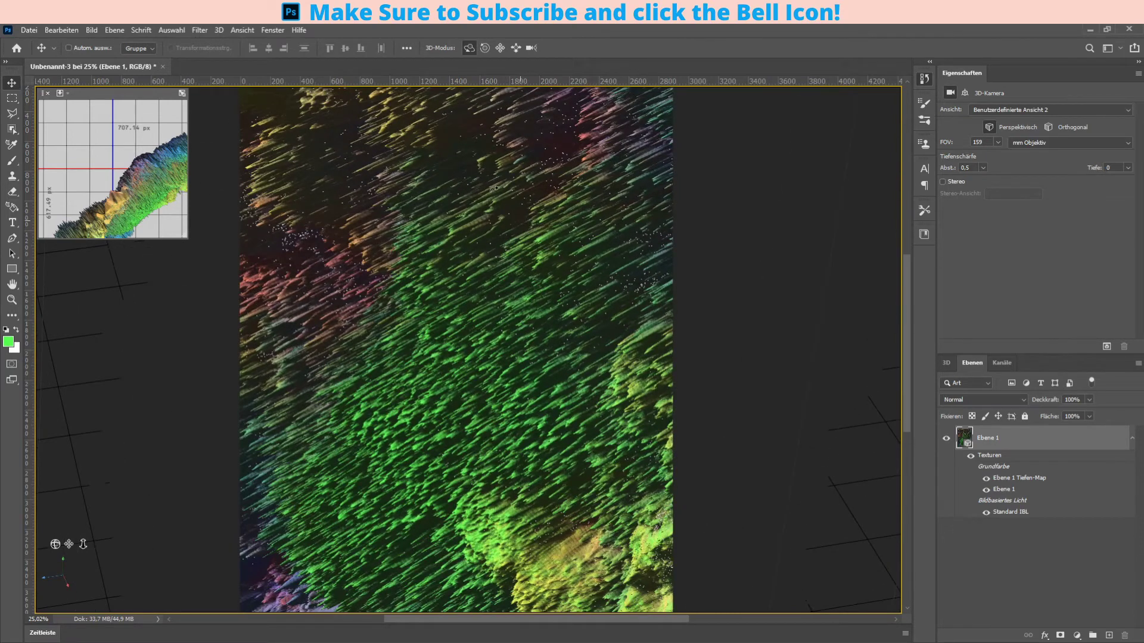
{"action": "mouse_move", "coordinate": [494, 189]}
{"action": "left_mouse_down"}
{"action": "mouse_move", "coordinate": [761, 274]}
{"action": "mouse_move", "coordinate": [723, 286]}
{"action": "left_mouse_up"}
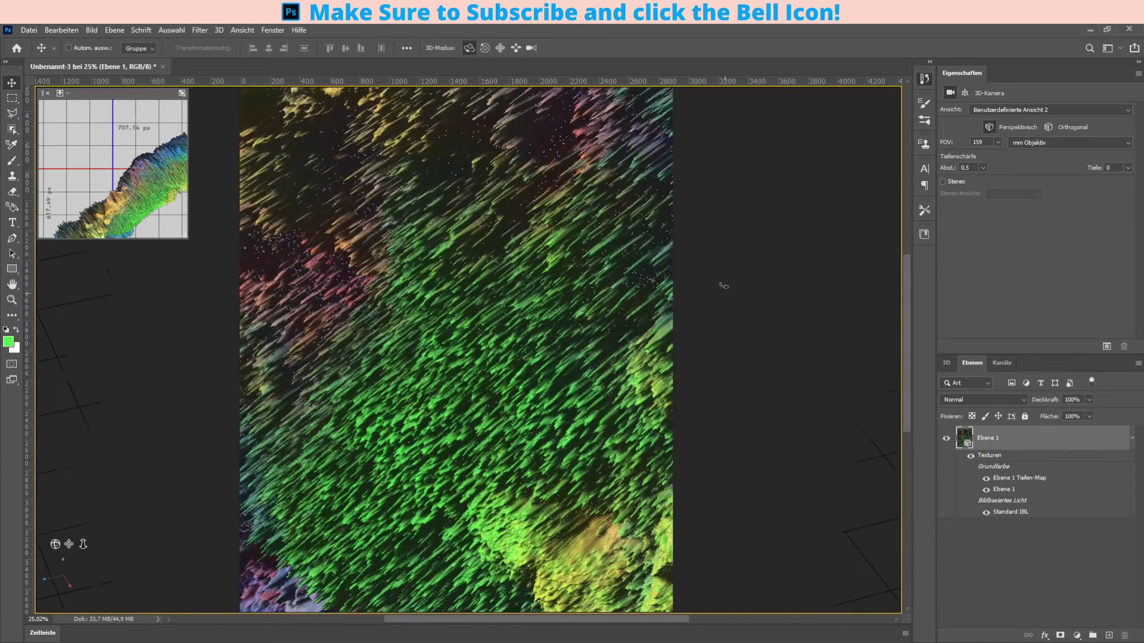
{"action": "scroll", "coordinate": [723, 285], "scroll_direction": "down", "scroll_amount": 2}
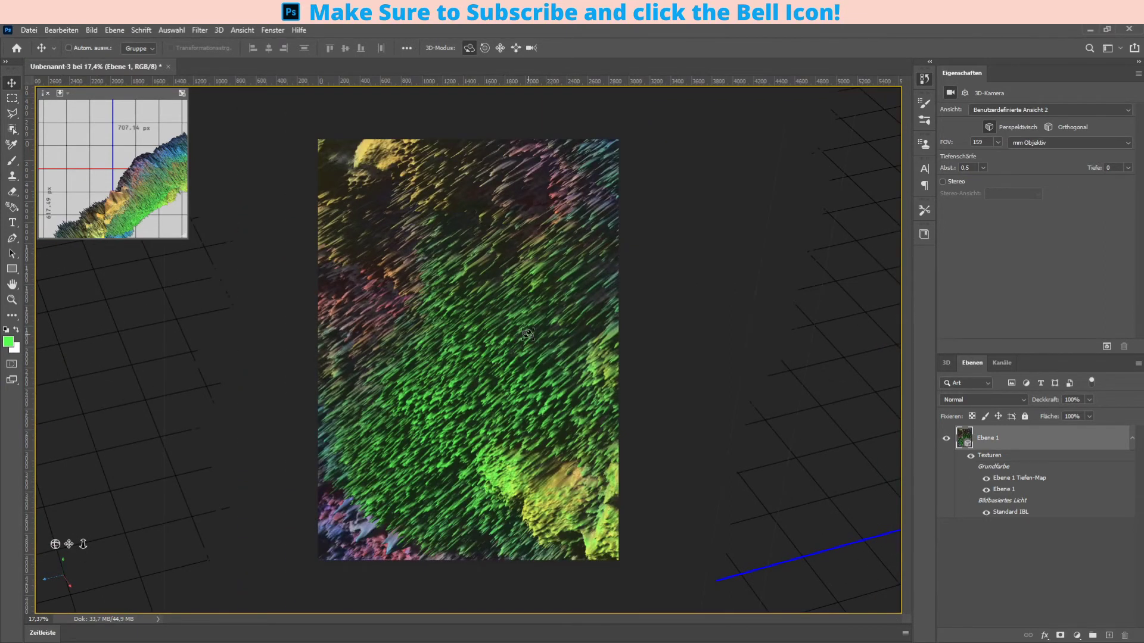
{"action": "left_click_drag", "start_coordinate": [527, 334], "coordinate": [296, 94]}
{"action": "mouse_move", "coordinate": [570, 255]}
{"action": "left_mouse_down"}
{"action": "mouse_move", "coordinate": [636, 265]}
{"action": "mouse_move", "coordinate": [641, 277]}
{"action": "left_mouse_up"}
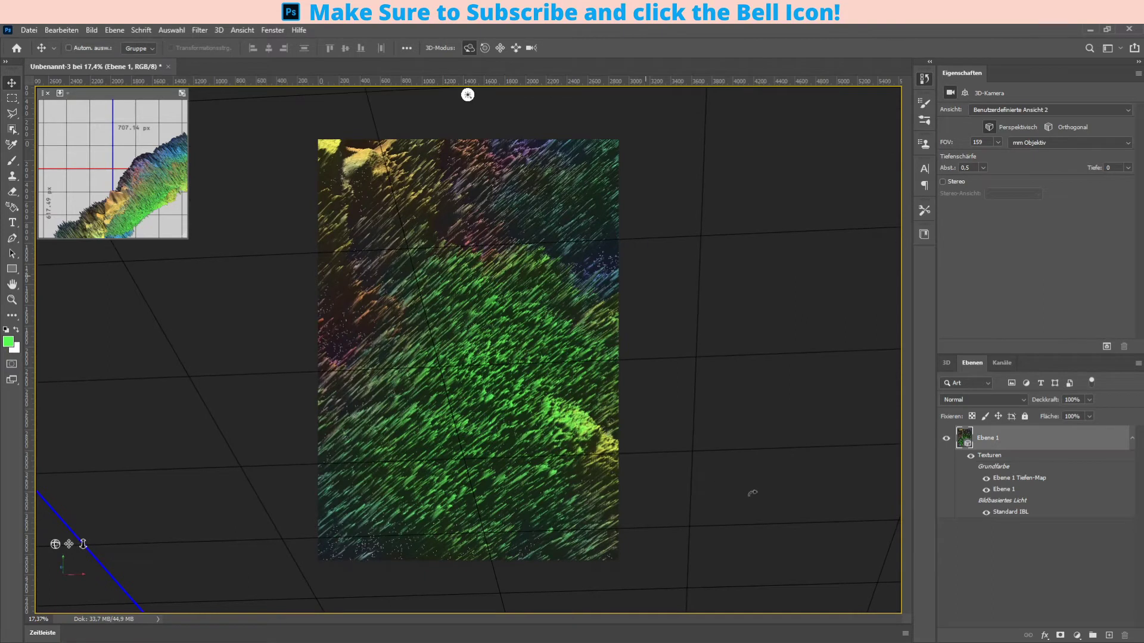
Rotate the directional light toward the lower left and select the Scene for Unlit Texture rendering.
{"action": "left_click", "coordinate": [993, 499]}
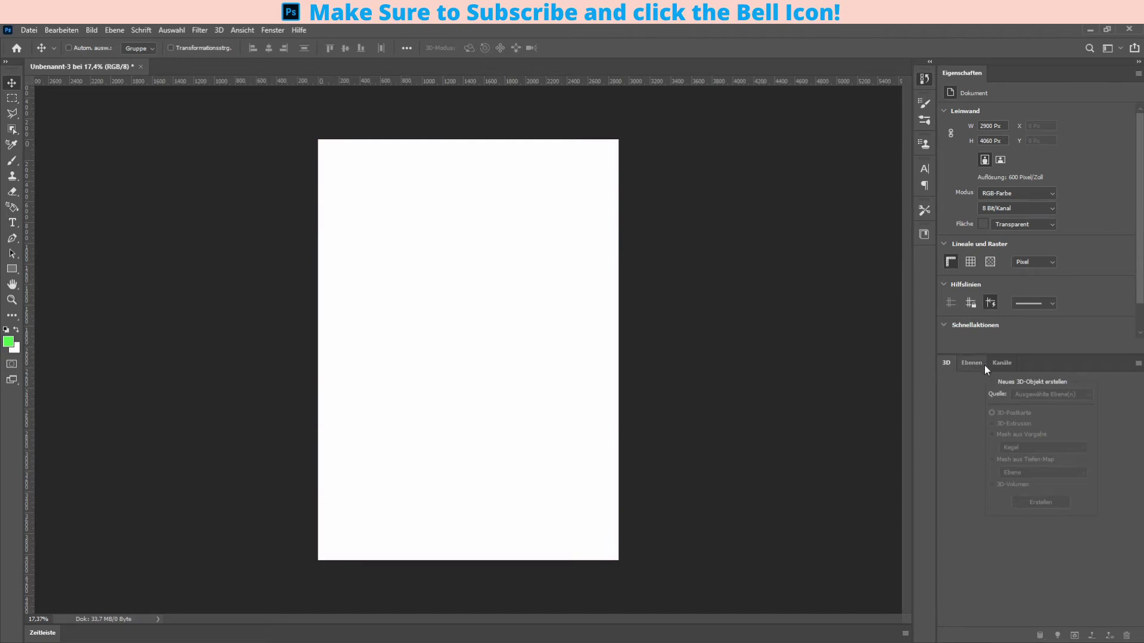
{"action": "left_click", "coordinate": [975, 363]}
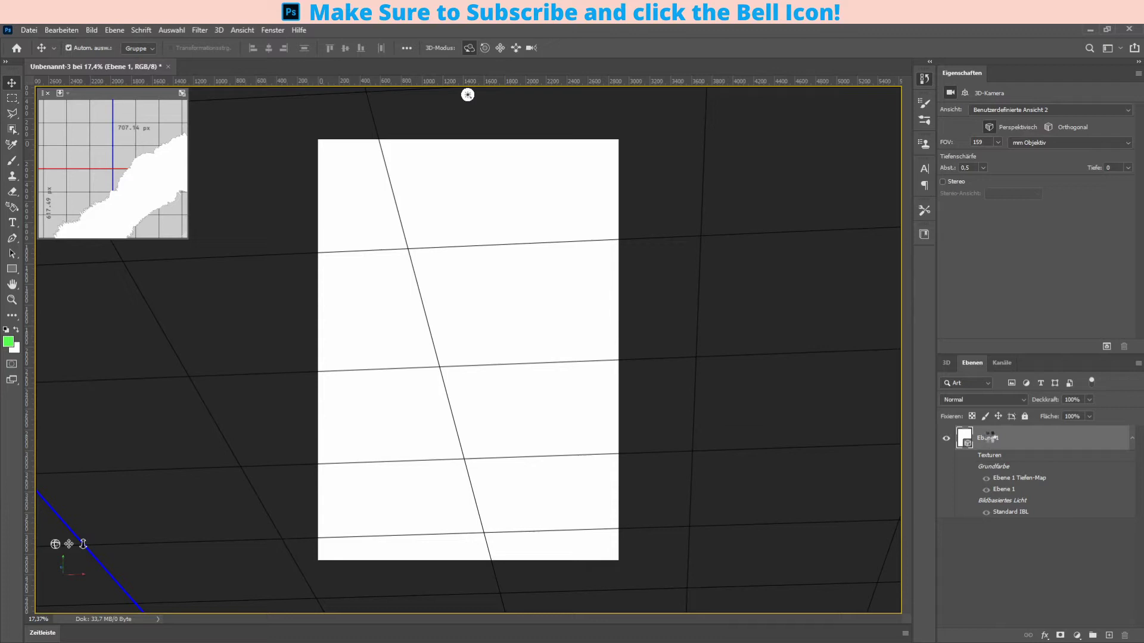
{"action": "left_click", "coordinate": [947, 363]}
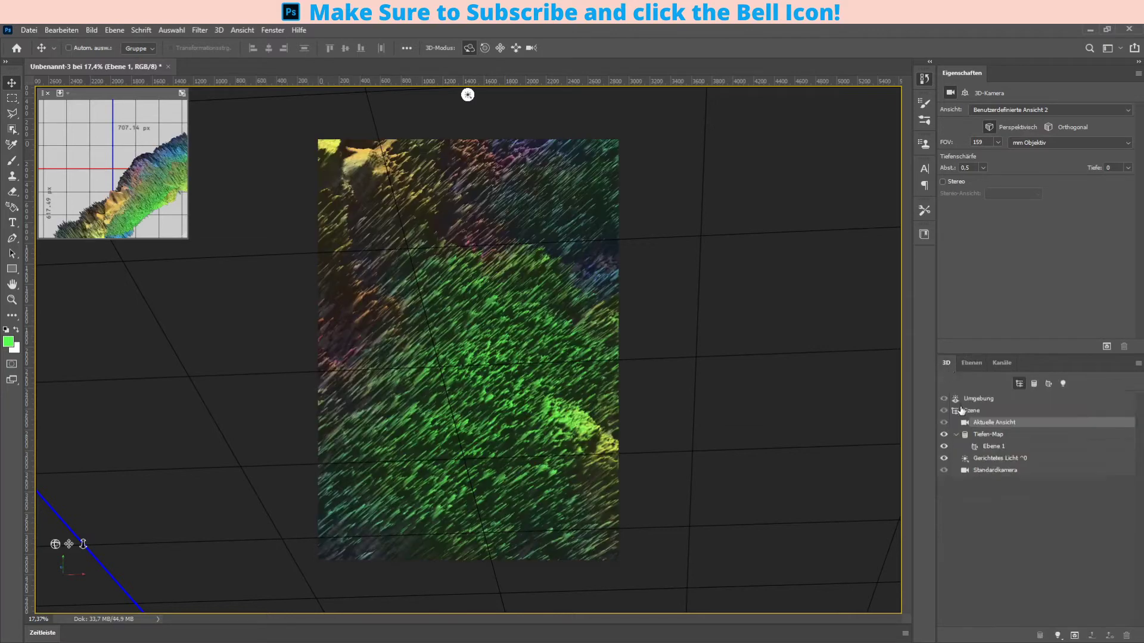
{"action": "left_click", "coordinate": [993, 459]}
{"action": "mouse_move", "coordinate": [465, 213]}
{"action": "left_mouse_down"}
{"action": "mouse_move", "coordinate": [472, 234]}
{"action": "mouse_move", "coordinate": [460, 261]}
{"action": "left_mouse_up"}
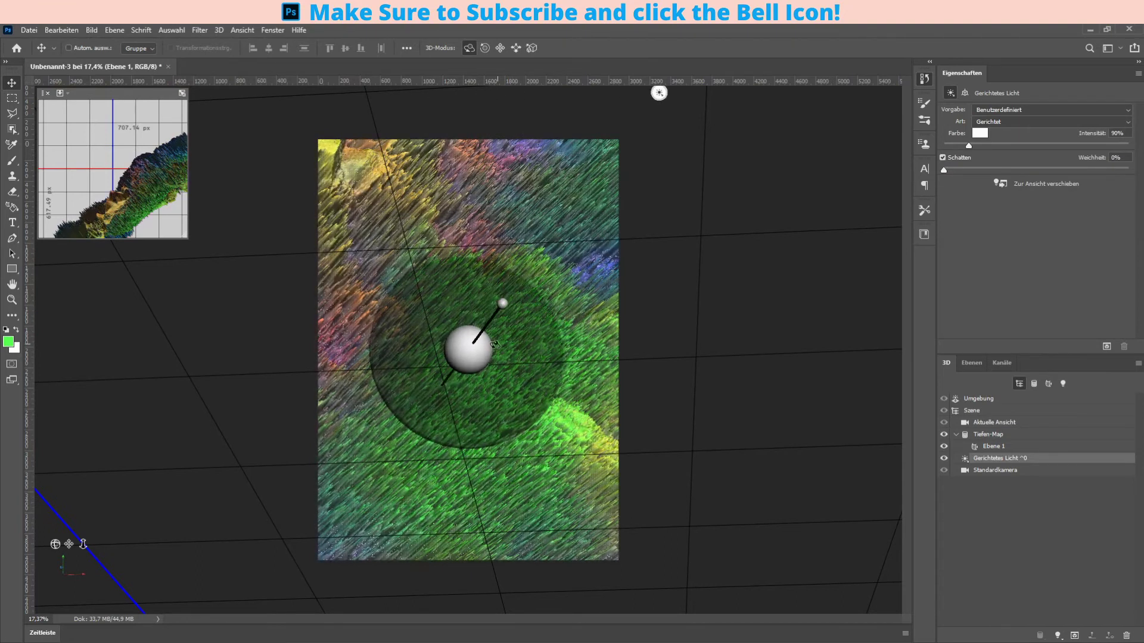
{"action": "mouse_move", "coordinate": [460, 261]}
{"action": "left_mouse_down"}
{"action": "mouse_move", "coordinate": [434, 298]}
{"action": "mouse_move", "coordinate": [441, 274]}
{"action": "left_mouse_up"}
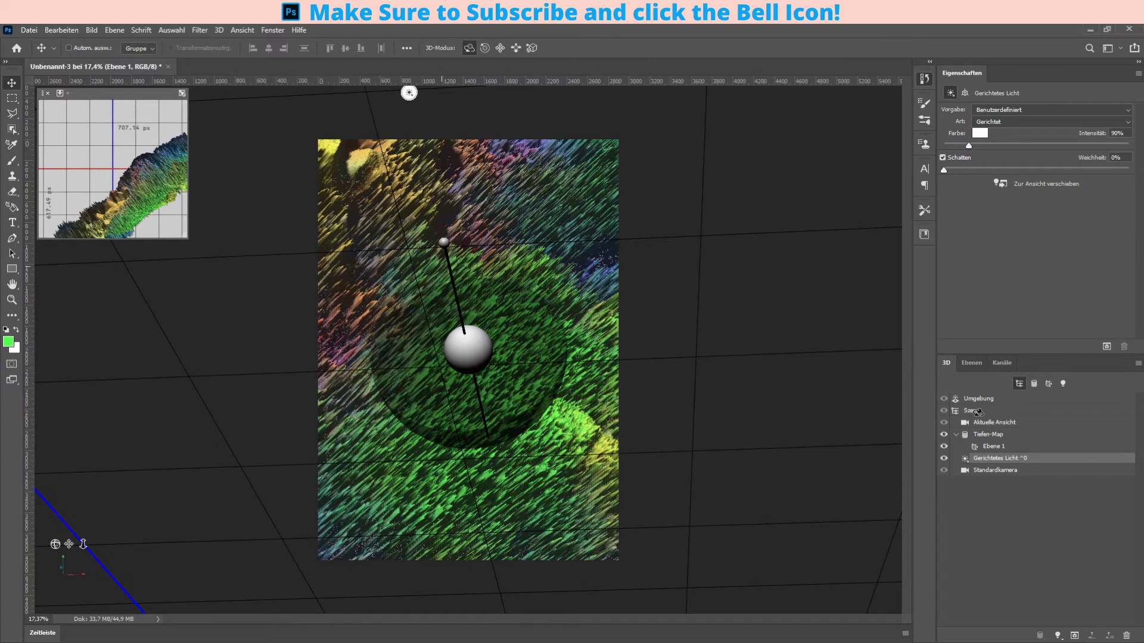
{"action": "left_click", "coordinate": [977, 411]}
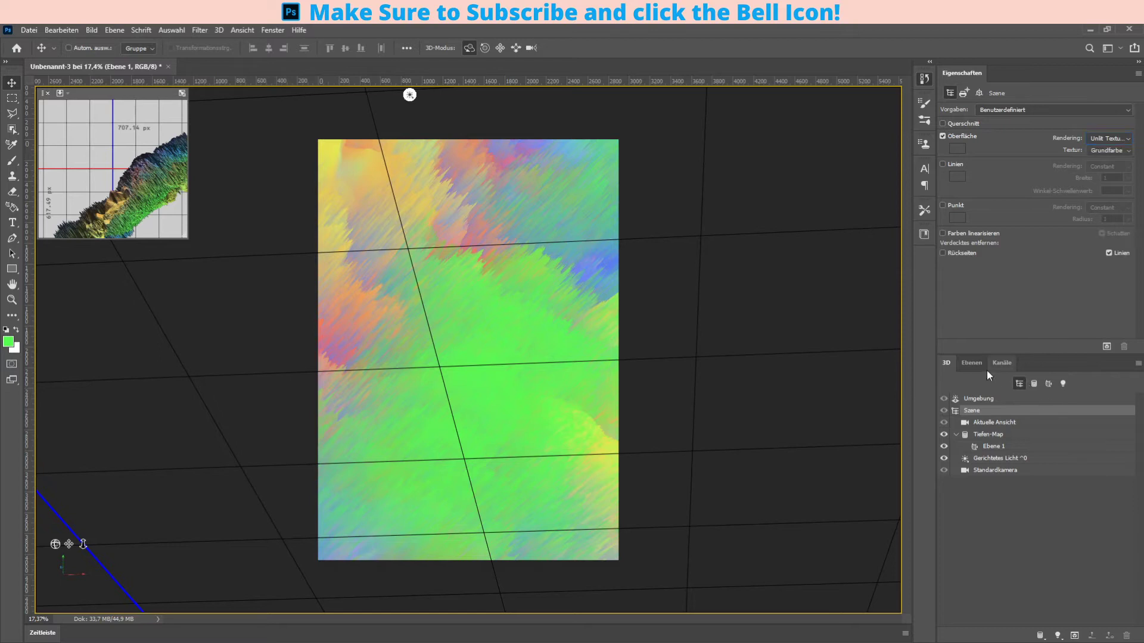
Apply a Levels adjustment with black input 83 and midtones 0.74, then select Ebene 1.
{"action": "left_click", "coordinate": [979, 365]}
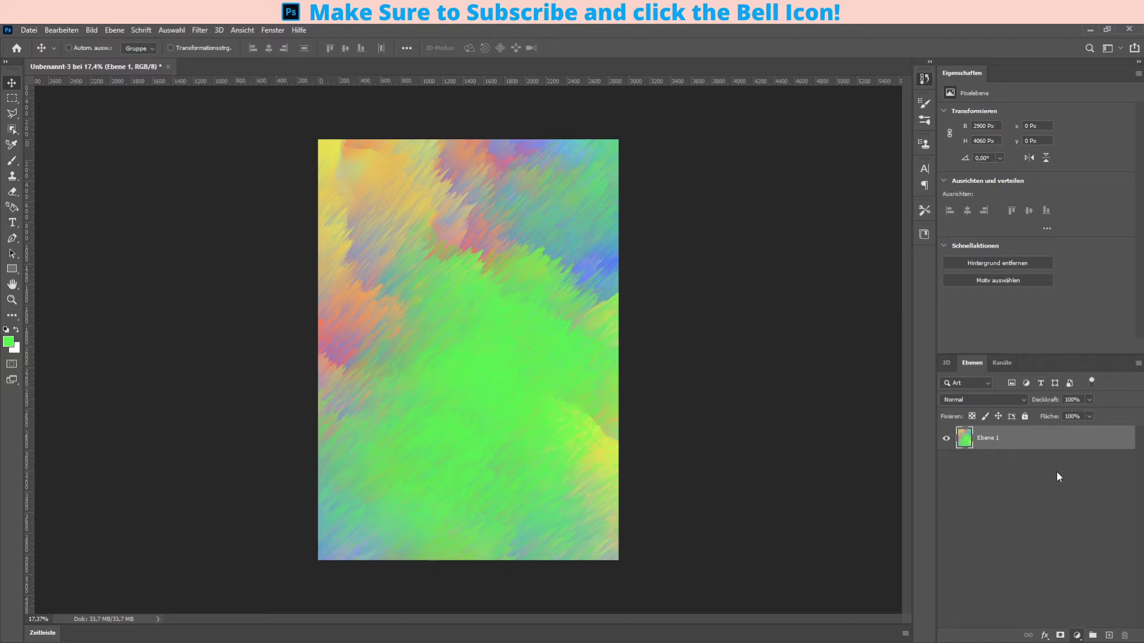
{"action": "key", "text": "ctrl+l"}
{"action": "left_click_drag", "start_coordinate": [968, 200], "coordinate": [1122, 199]}
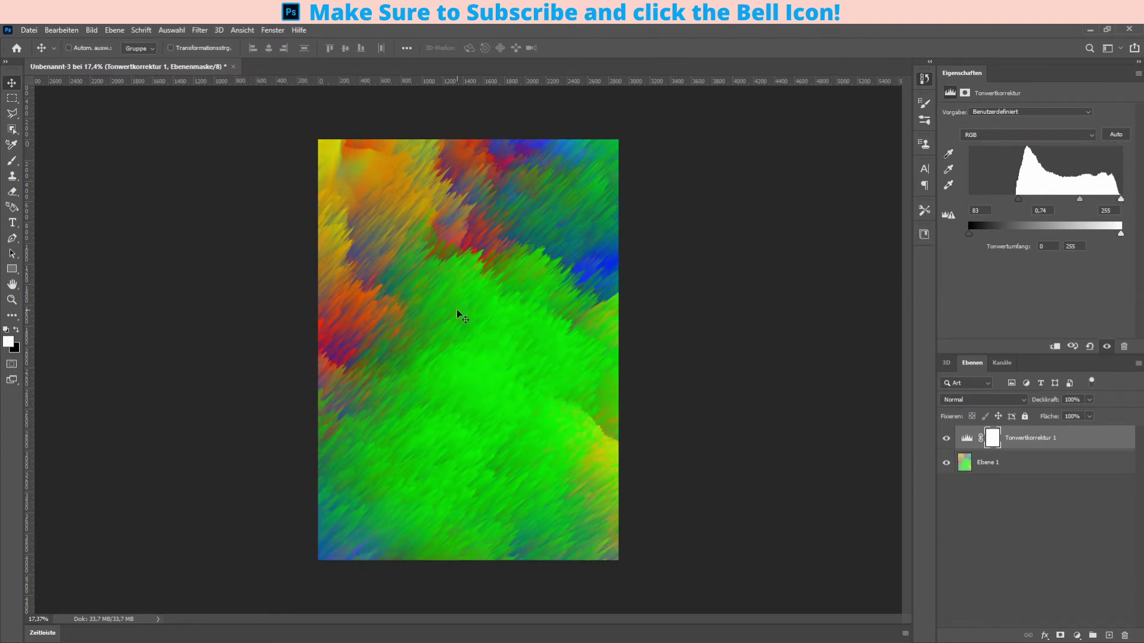
{"action": "scroll", "coordinate": [456, 309], "scroll_direction": "up", "scroll_amount": 2}
{"action": "scroll", "coordinate": [466, 309], "scroll_direction": "up", "scroll_amount": 3}
{"action": "scroll", "coordinate": [470, 310], "scroll_direction": "down", "scroll_amount": 3}
{"action": "scroll", "coordinate": [484, 319], "scroll_direction": "down", "scroll_amount": 2}
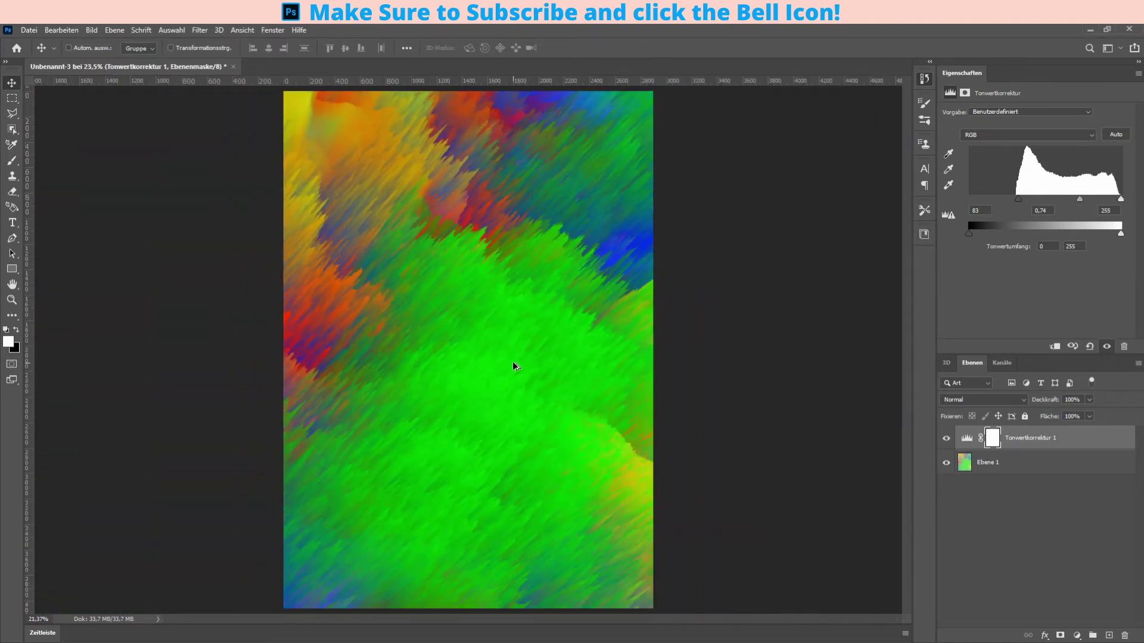
{"action": "scroll", "coordinate": [499, 381], "scroll_direction": "down", "scroll_amount": 1}
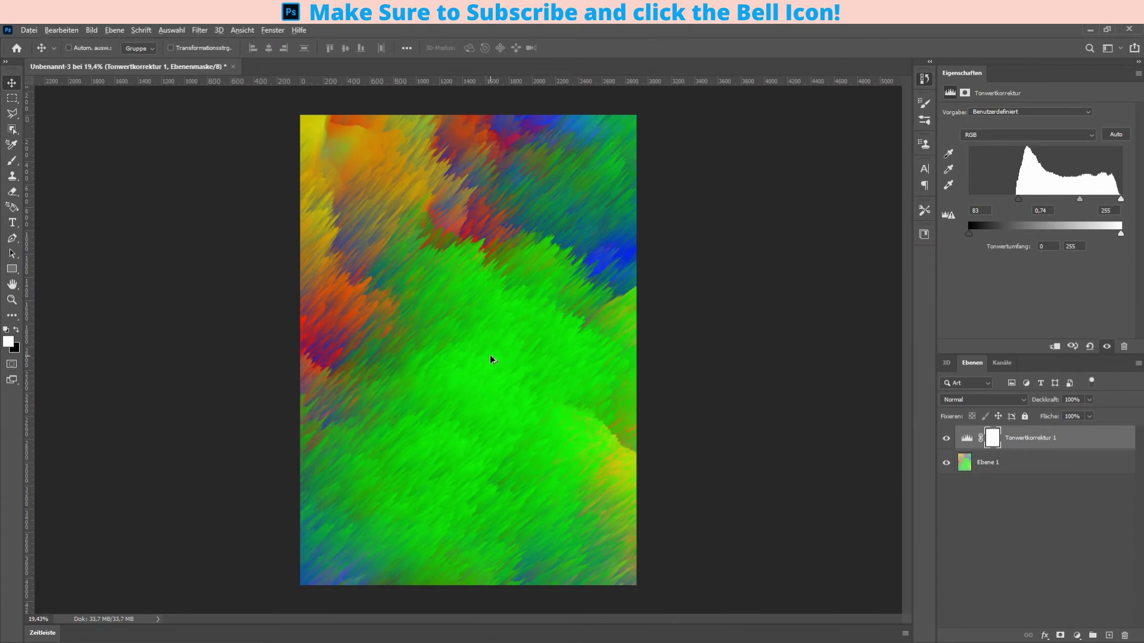
{"action": "scroll", "coordinate": [490, 355], "scroll_direction": "up", "scroll_amount": 1}
{"action": "scroll", "coordinate": [490, 355], "scroll_direction": "down", "scroll_amount": 1}
{"action": "left_click", "coordinate": [1040, 460]}
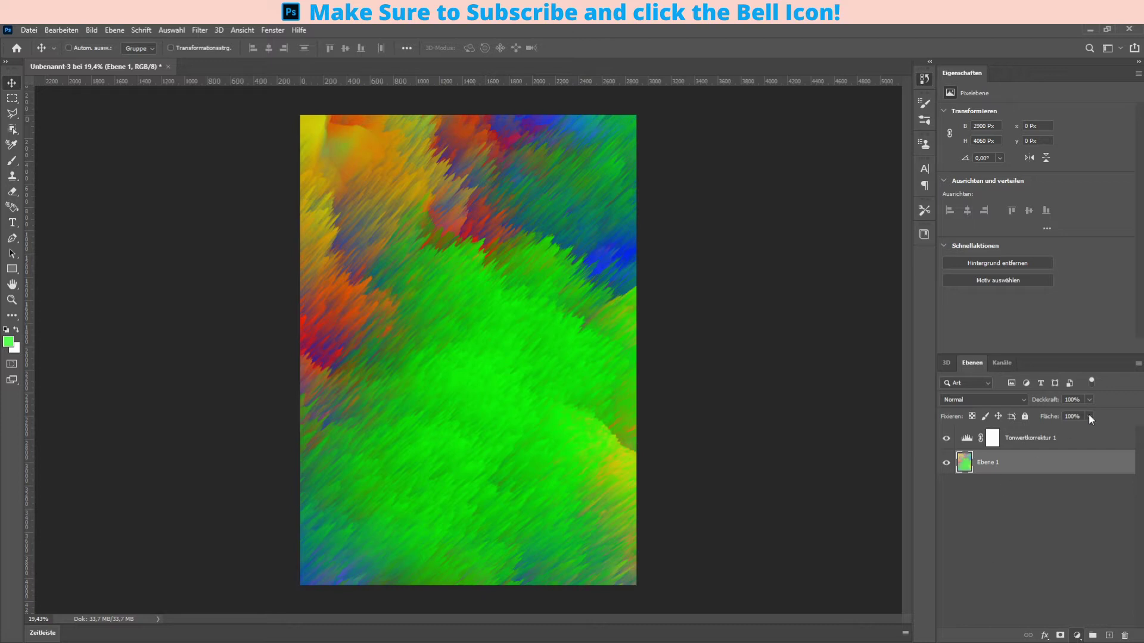
Add Ebene 2 above the Levels layer and paint it solid black with a soft 5000 px brush.
{"action": "left_click", "coordinate": [1109, 635]}
{"action": "left_click_drag", "start_coordinate": [992, 467], "coordinate": [989, 434]}
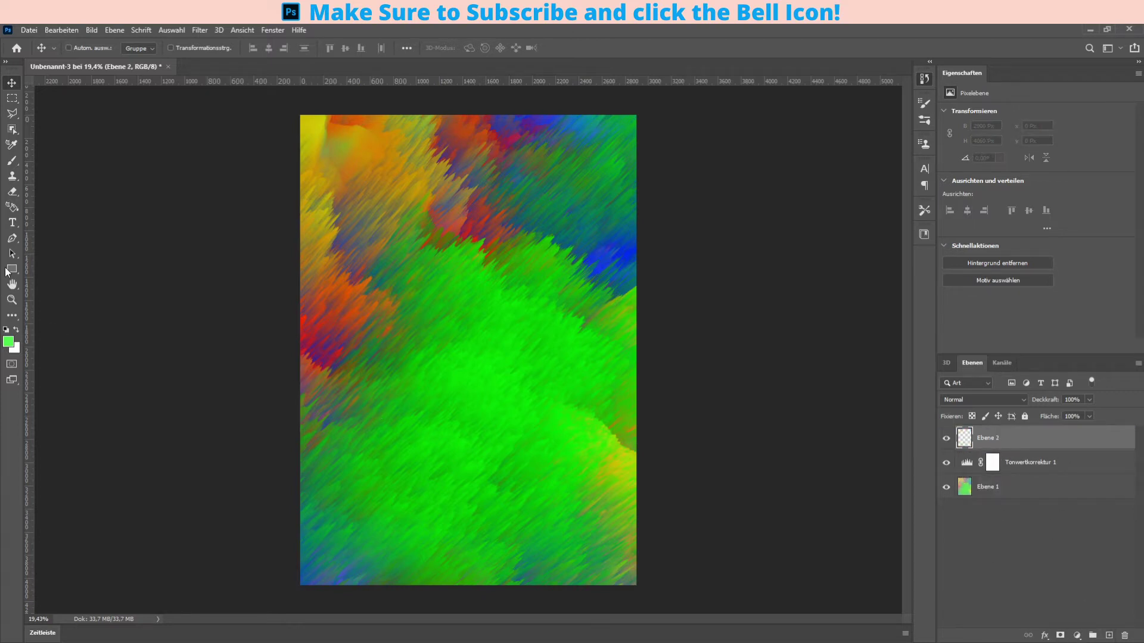
{"action": "left_click", "coordinate": [12, 161]}
{"action": "left_click", "coordinate": [6, 330]}
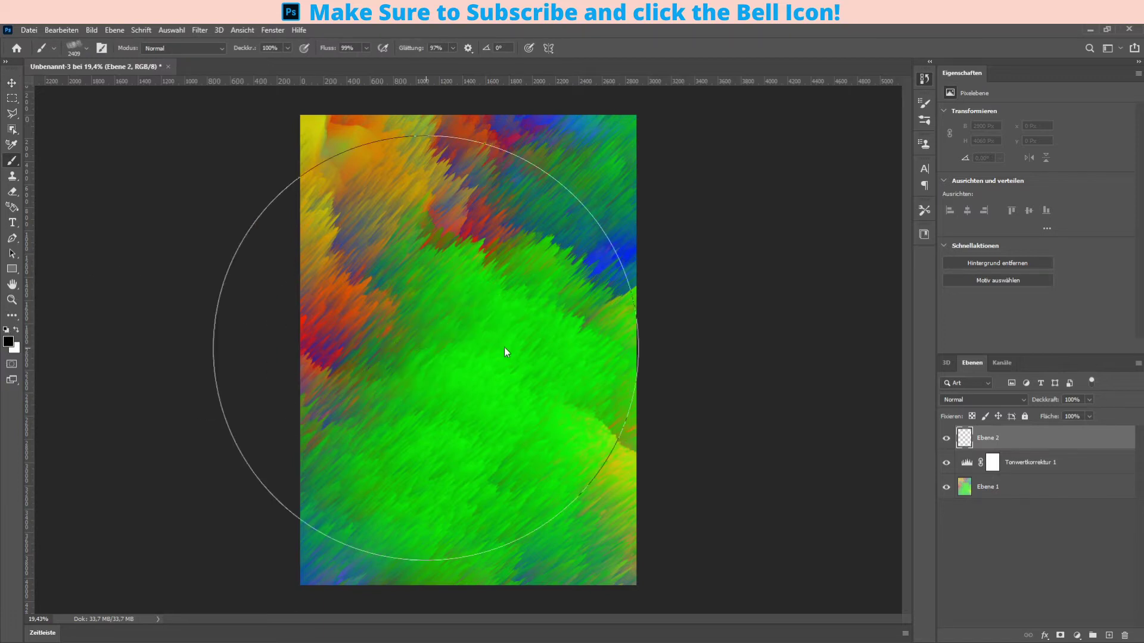
{"action": "key", "text": "space"}
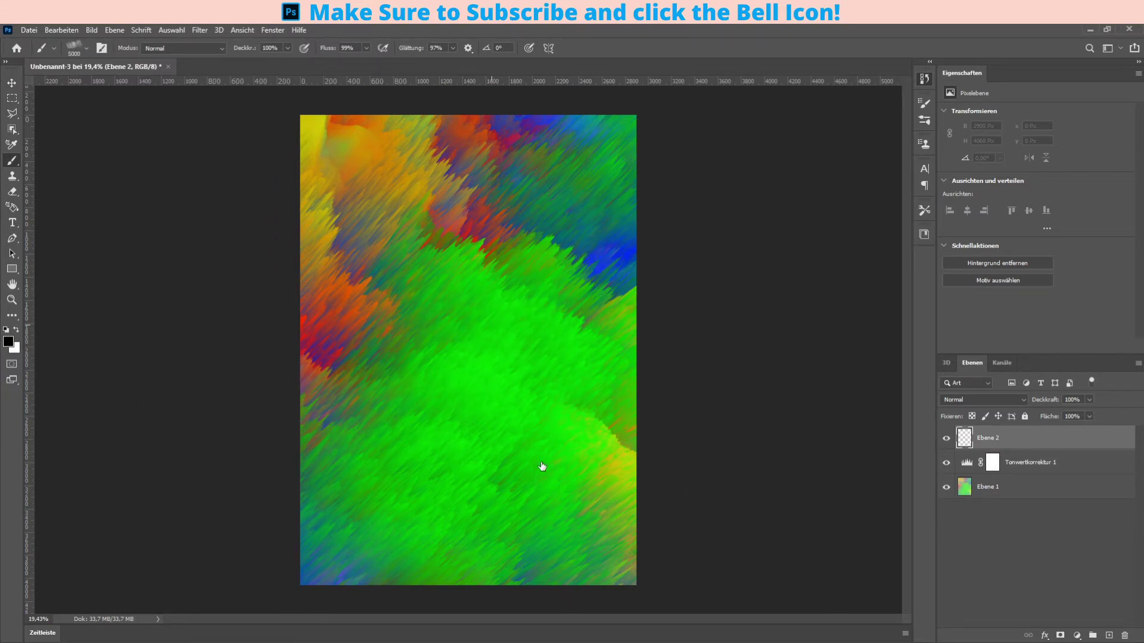
{"action": "key", "text": "period"}
{"action": "key", "text": "shift+bracketleft"}
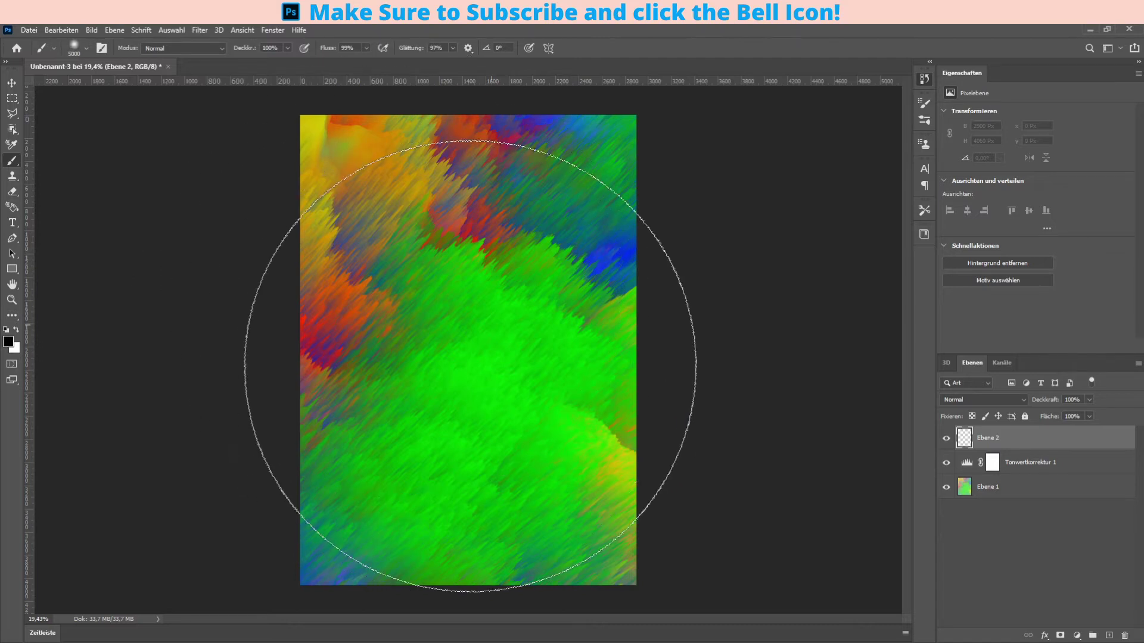
{"action": "mouse_move", "coordinate": [470, 366]}
{"action": "left_mouse_down"}
{"action": "mouse_move", "coordinate": [674, 421]}
{"action": "mouse_move", "coordinate": [449, 439]}
{"action": "left_mouse_up"}
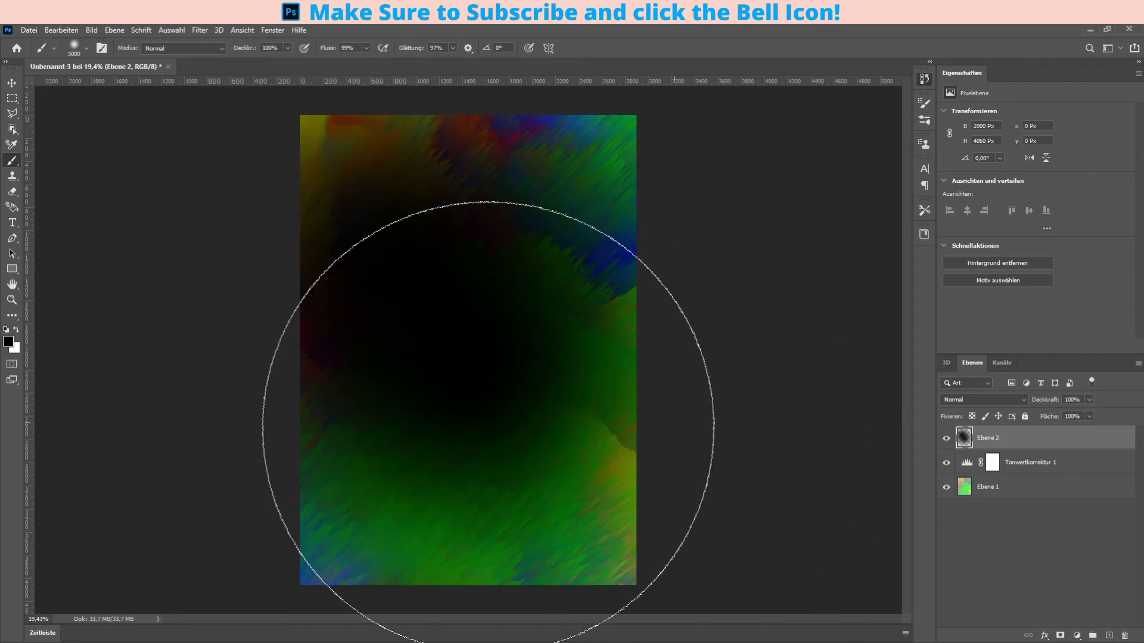
{"action": "mouse_move", "coordinate": [507, 479]}
{"action": "left_mouse_down"}
{"action": "mouse_move", "coordinate": [355, 268]}
{"action": "mouse_move", "coordinate": [369, 250]}
{"action": "mouse_move", "coordinate": [552, 256]}
{"action": "mouse_move", "coordinate": [378, 472]}
{"action": "mouse_move", "coordinate": [301, 276]}
{"action": "mouse_move", "coordinate": [526, 209]}
{"action": "mouse_move", "coordinate": [588, 394]}
{"action": "mouse_move", "coordinate": [516, 485]}
{"action": "mouse_move", "coordinate": [345, 485]}
{"action": "mouse_move", "coordinate": [542, 485]}
{"action": "mouse_move", "coordinate": [585, 268]}
{"action": "mouse_move", "coordinate": [488, 332]}
{"action": "mouse_move", "coordinate": [625, 549]}
{"action": "mouse_move", "coordinate": [504, 404]}
{"action": "left_mouse_up"}
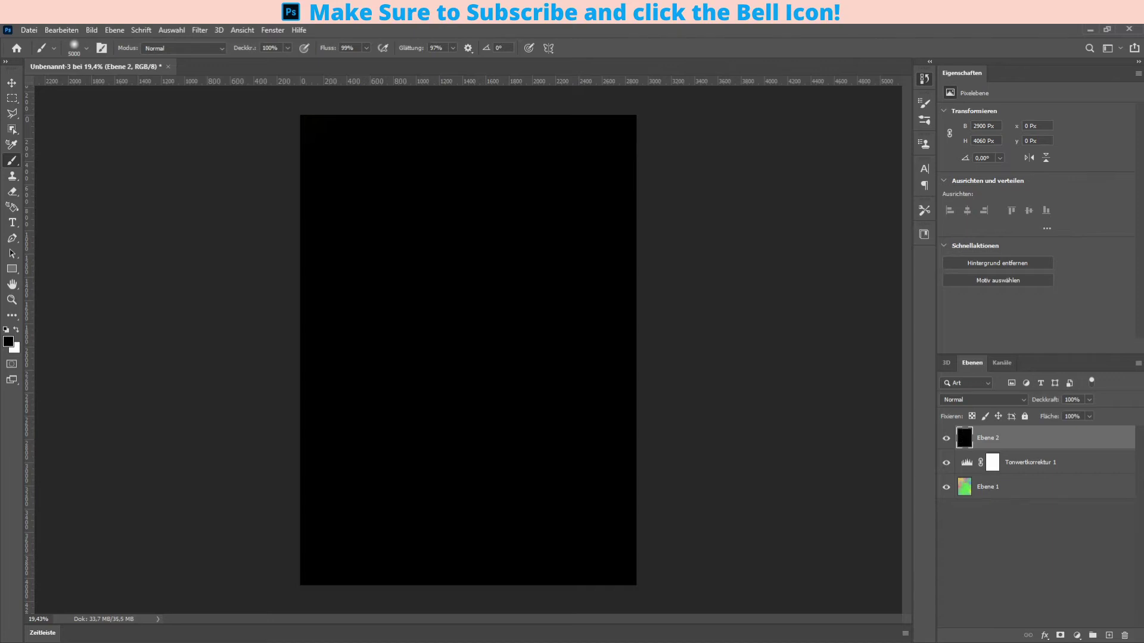
Erase Ebene 2's centre with a 65% opacity, 5000 px eraser, then select Ebene 1.
{"action": "left_click", "coordinate": [12, 191]}
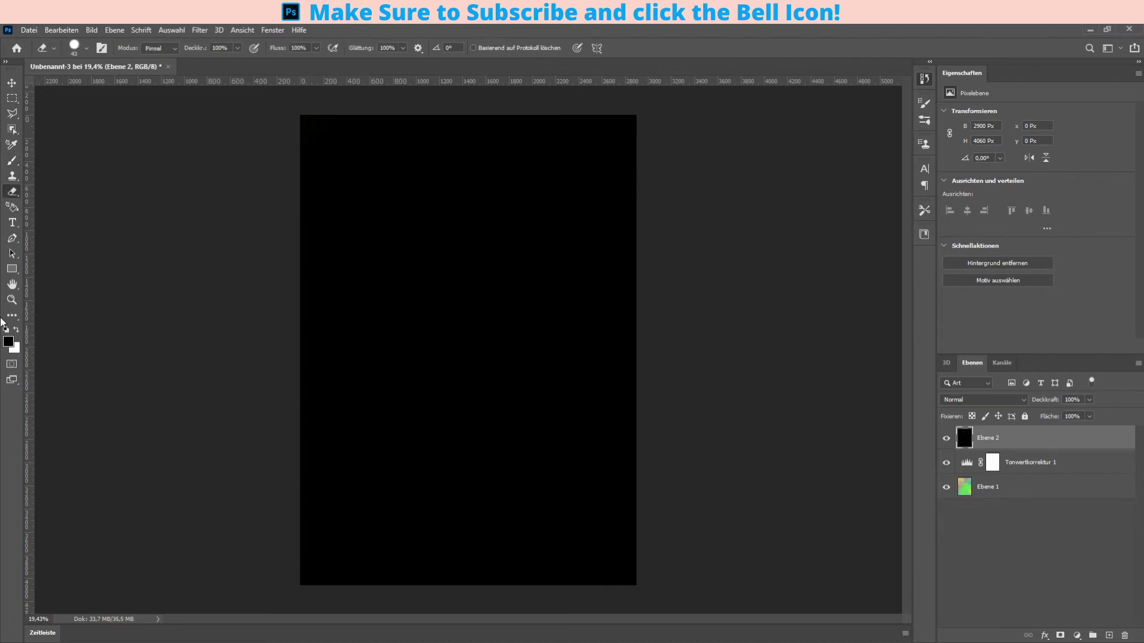
{"action": "left_click_drag", "start_coordinate": [195, 48], "coordinate": [176, 50]}
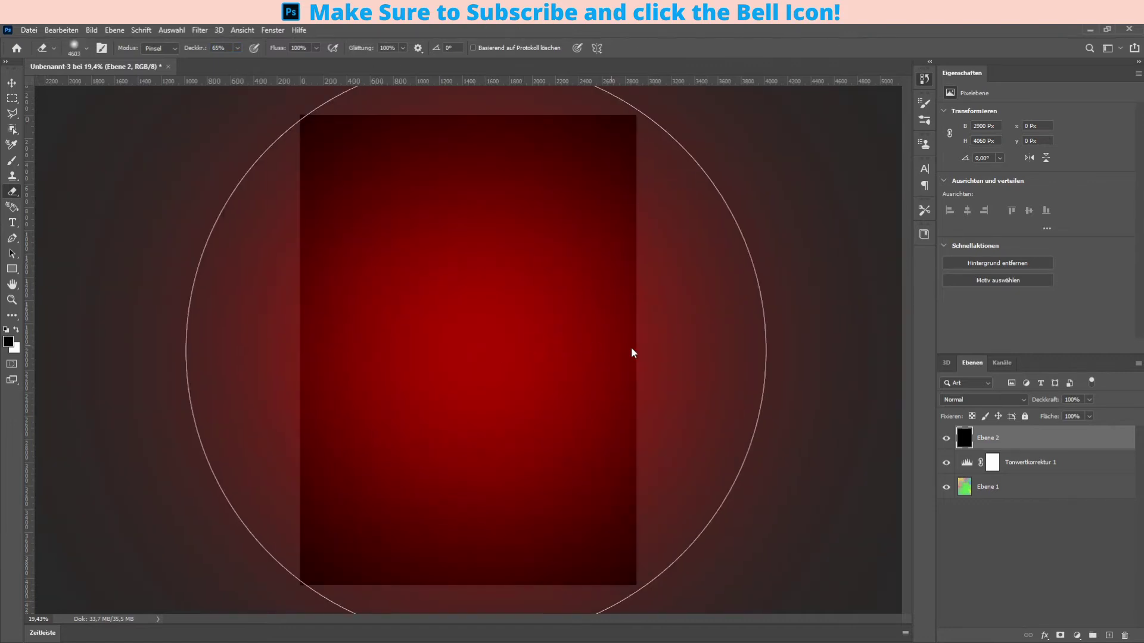
{"action": "left_click_drag", "start_coordinate": [601, 317], "coordinate": [630, 352]}
{"action": "left_click", "coordinate": [465, 343]}
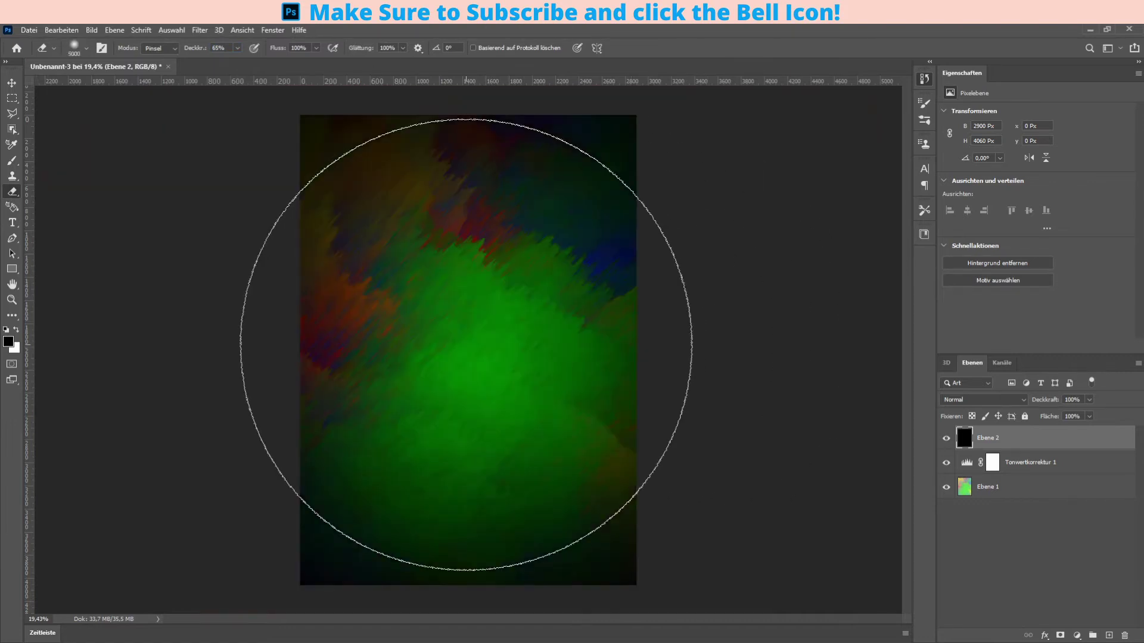
{"action": "left_click", "coordinate": [466, 345]}
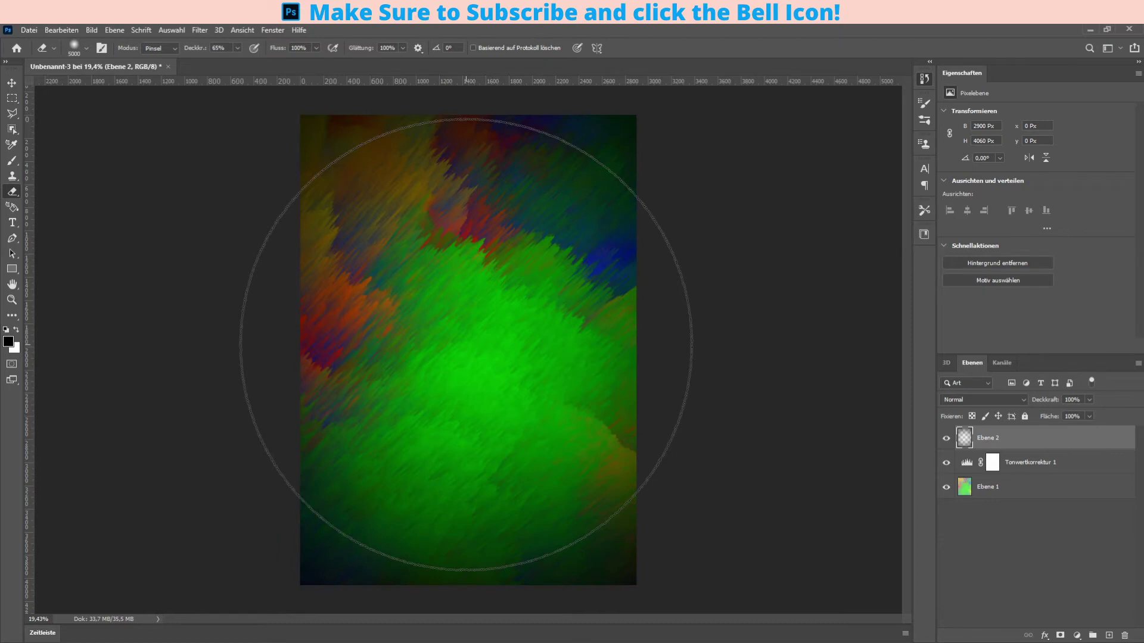
{"action": "left_click", "coordinate": [466, 344]}
{"action": "left_click", "coordinate": [466, 344]}
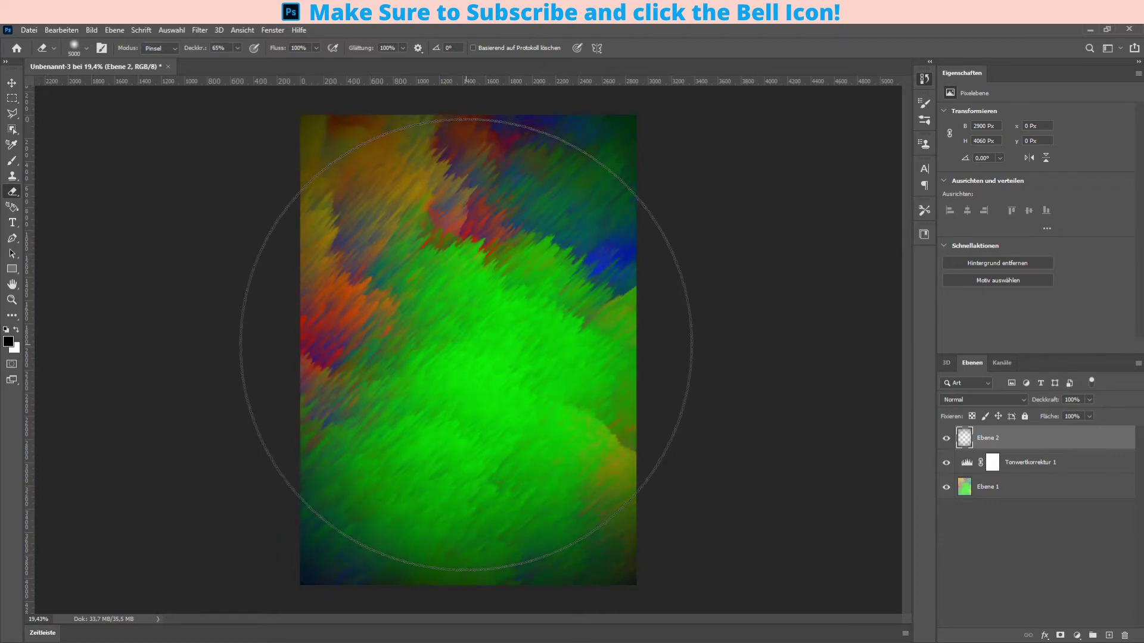
{"action": "left_click", "coordinate": [466, 344]}
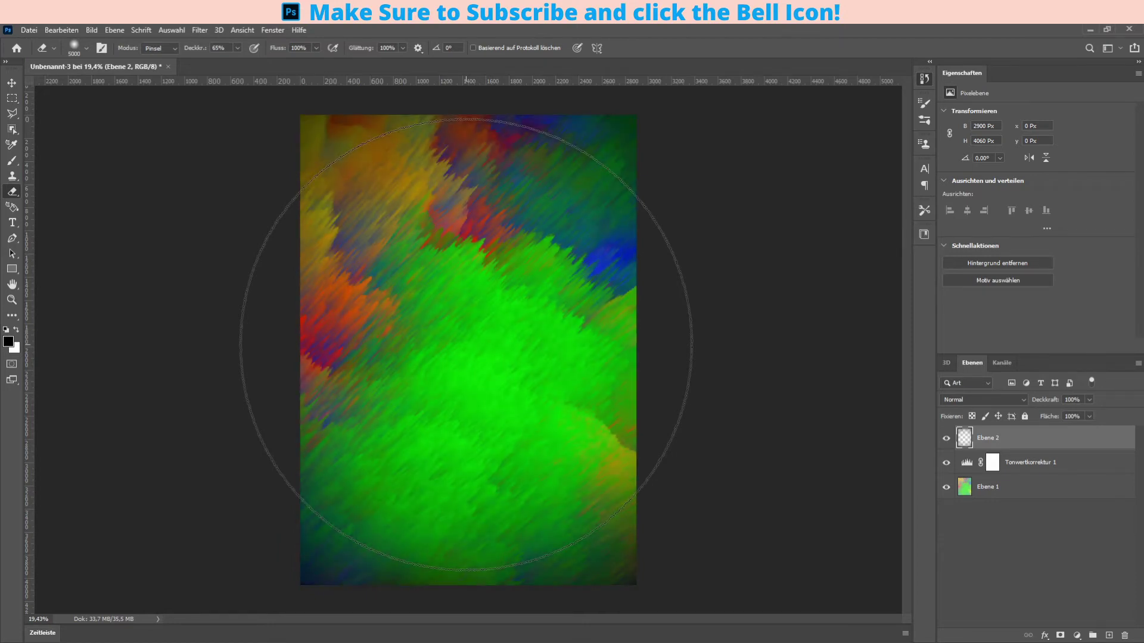
{"action": "left_click", "coordinate": [466, 344]}
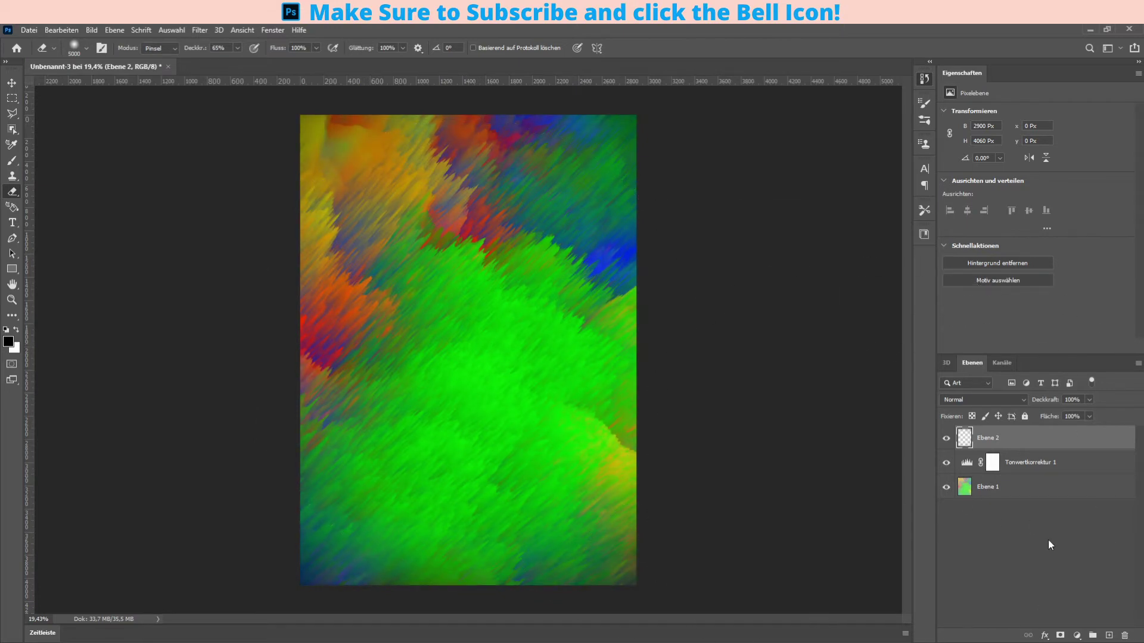
{"action": "left_click", "coordinate": [1023, 494]}
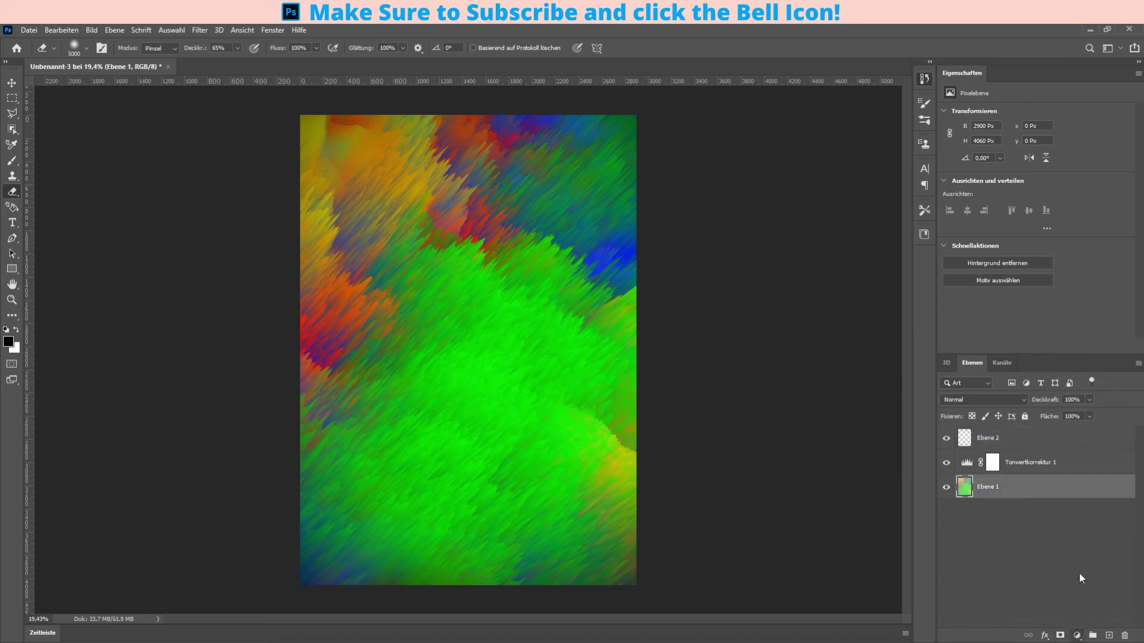
Add a Color Balance layer shifting midtones toward red, blue and slightly magenta.
{"action": "key", "text": "ctrl+b"}
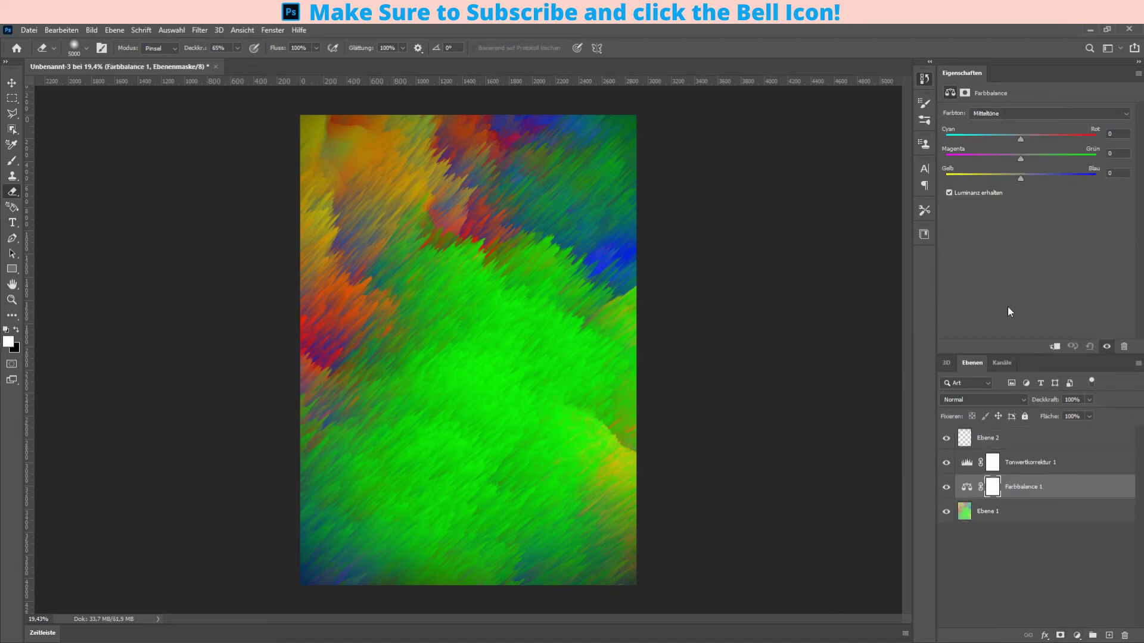
{"action": "mouse_move", "coordinate": [1025, 138]}
{"action": "left_mouse_down"}
{"action": "mouse_move", "coordinate": [1086, 149]}
{"action": "mouse_move", "coordinate": [1067, 140]}
{"action": "left_mouse_up"}
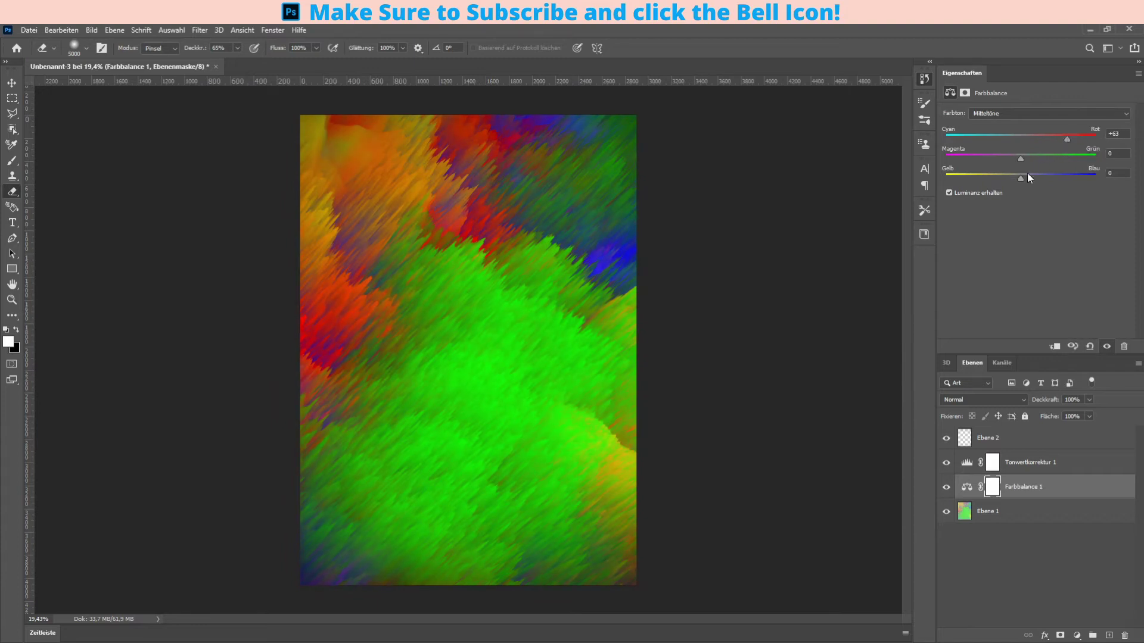
{"action": "left_click_drag", "start_coordinate": [1015, 178], "coordinate": [1054, 172]}
{"action": "left_click_drag", "start_coordinate": [1018, 157], "coordinate": [1006, 162]}
Set the Color Balance highlights to +5, -16 and -9.
{"action": "key", "text": "Down"}
{"action": "left_click_drag", "start_coordinate": [1020, 158], "coordinate": [1006, 156]}
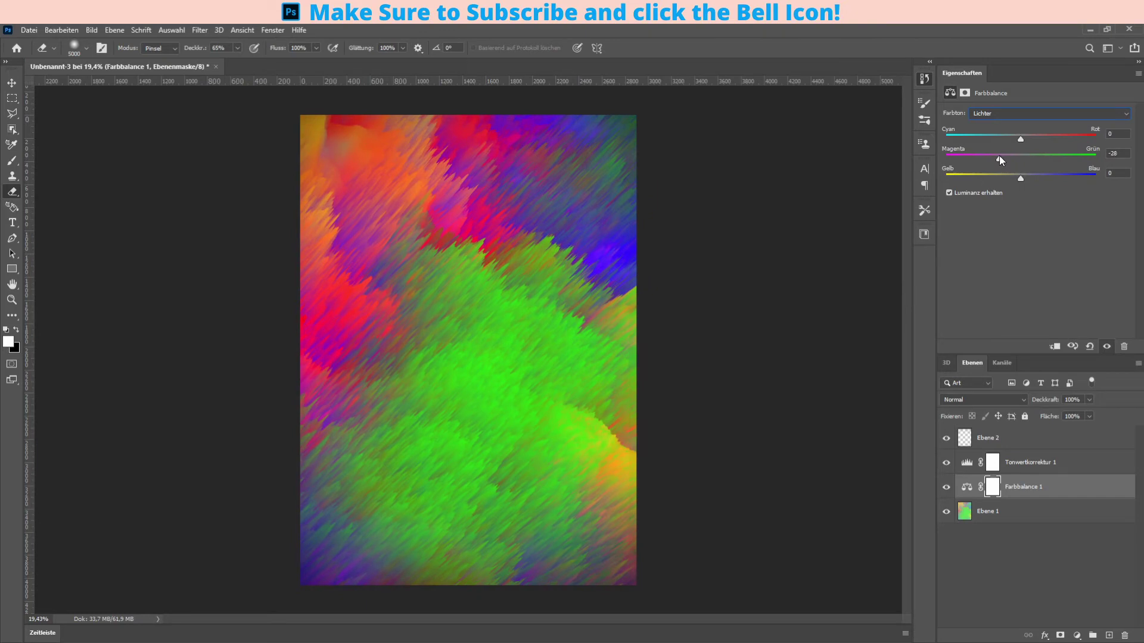
{"action": "mouse_move", "coordinate": [1020, 179]}
{"action": "left_mouse_down"}
{"action": "mouse_move", "coordinate": [1036, 179]}
{"action": "mouse_move", "coordinate": [1009, 173]}
{"action": "mouse_move", "coordinate": [1033, 177]}
{"action": "left_mouse_up"}
{"action": "mouse_move", "coordinate": [1024, 139]}
{"action": "left_mouse_down"}
{"action": "mouse_move", "coordinate": [1003, 135]}
{"action": "mouse_move", "coordinate": [1040, 149]}
{"action": "left_mouse_up"}
Set the Color Balance shadows to -20, 0 and -14, and add an empty Gruppe 1.
{"action": "left_click", "coordinate": [971, 192]}
{"action": "left_click", "coordinate": [1013, 113]}
{"action": "left_click", "coordinate": [989, 125]}
{"action": "left_click_drag", "start_coordinate": [1020, 139], "coordinate": [993, 129]}
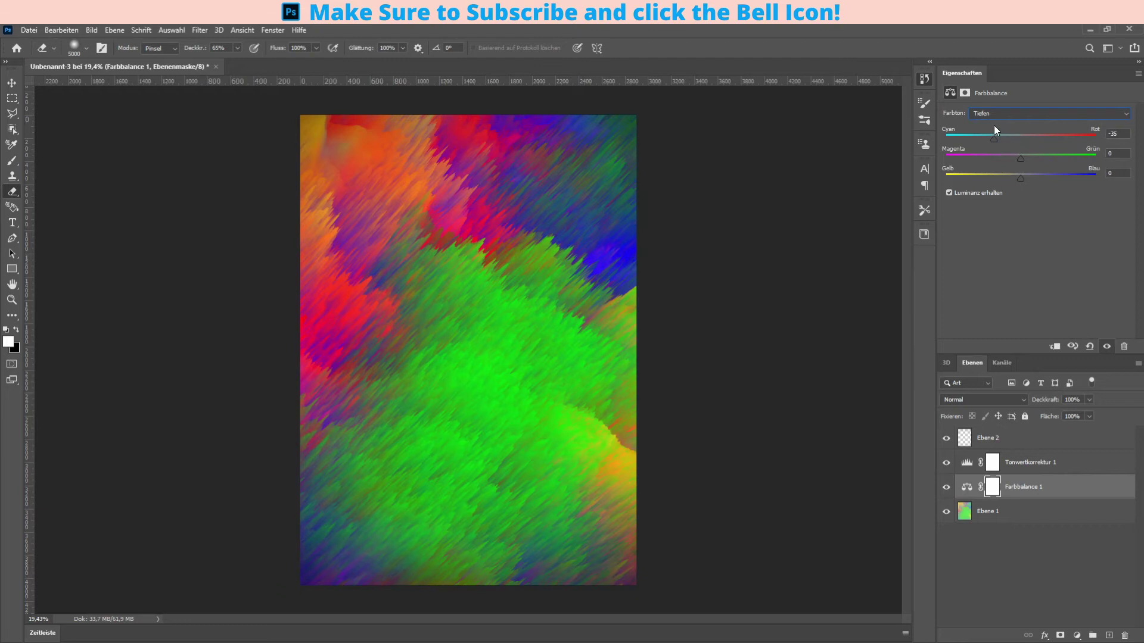
{"action": "left_click_drag", "start_coordinate": [1021, 177], "coordinate": [1015, 178]}
{"action": "left_click", "coordinate": [1013, 438]}
{"action": "left_click", "coordinate": [1091, 636]}
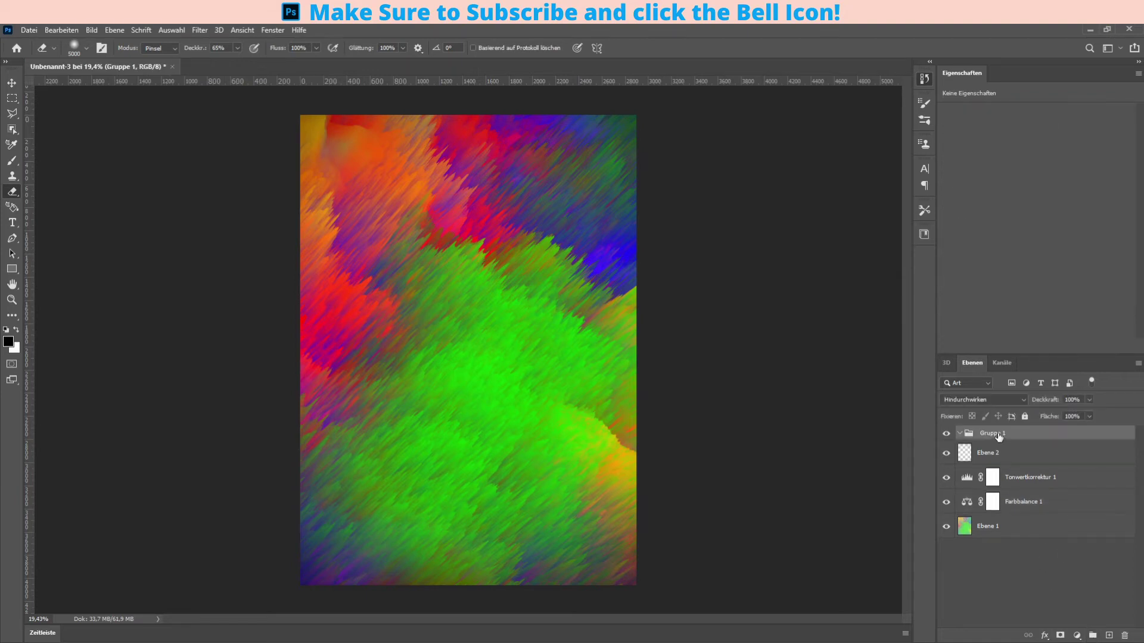
Undo Gruppe 1, trial a Hue/Saturation layer with hue and saturation tweaks, then delete it.
{"action": "key", "text": "ctrl+z"}
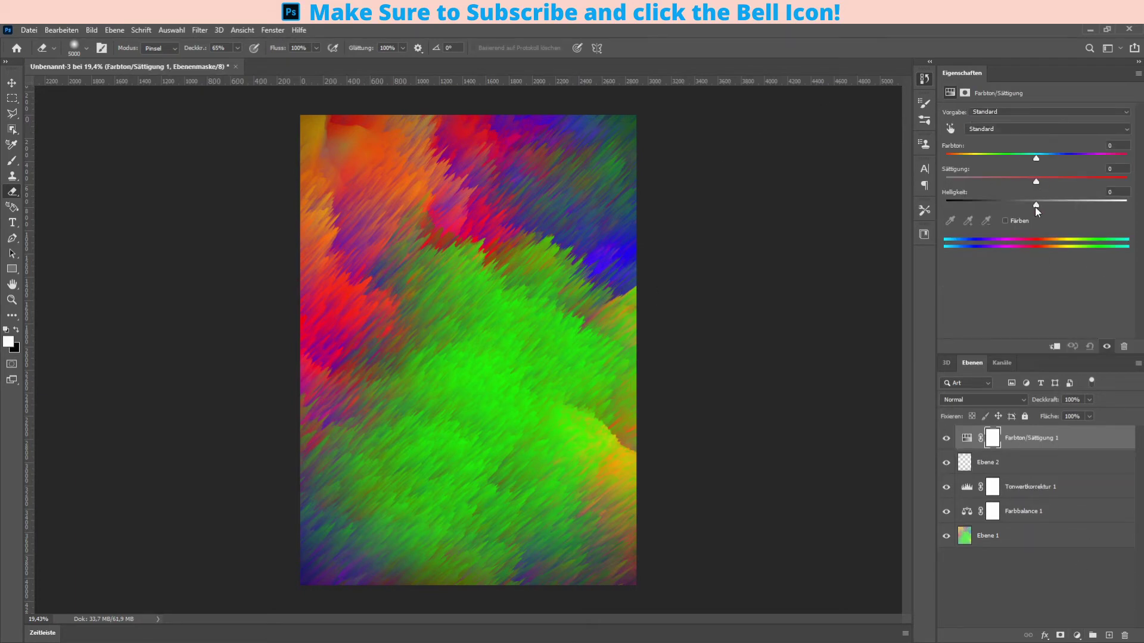
{"action": "mouse_move", "coordinate": [1036, 202]}
{"action": "left_mouse_down"}
{"action": "mouse_move", "coordinate": [1050, 205]}
{"action": "mouse_move", "coordinate": [1031, 204]}
{"action": "left_mouse_up"}
{"action": "left_click", "coordinate": [1119, 191]}
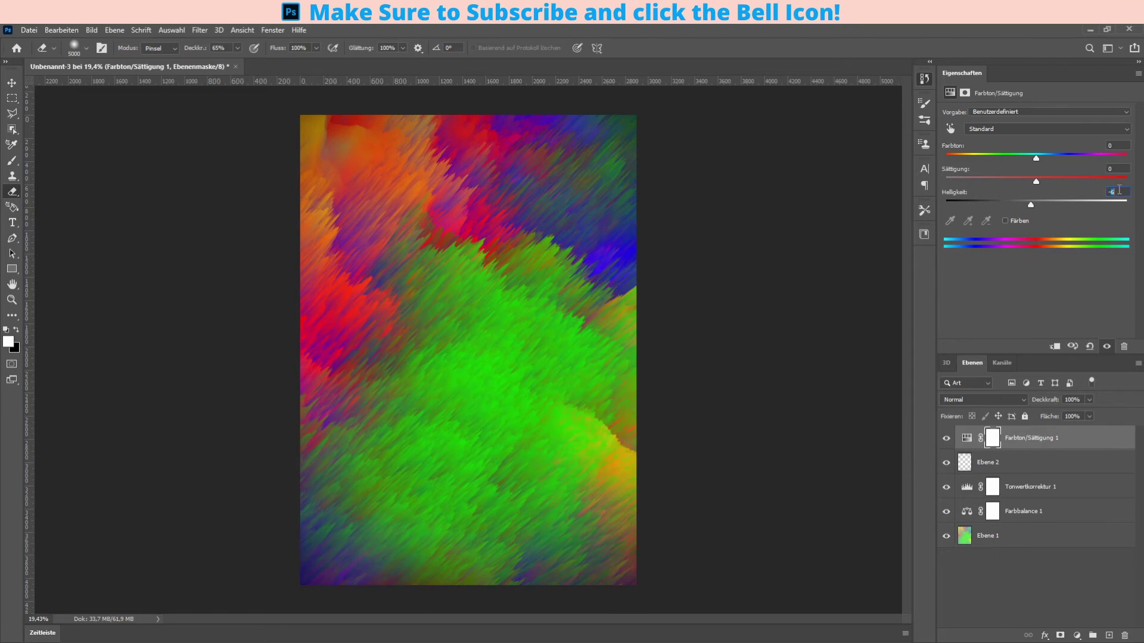
{"action": "type", "text": "0"}
{"action": "key", "text": "Return"}
{"action": "left_click_drag", "start_coordinate": [1036, 181], "coordinate": [1031, 181]}
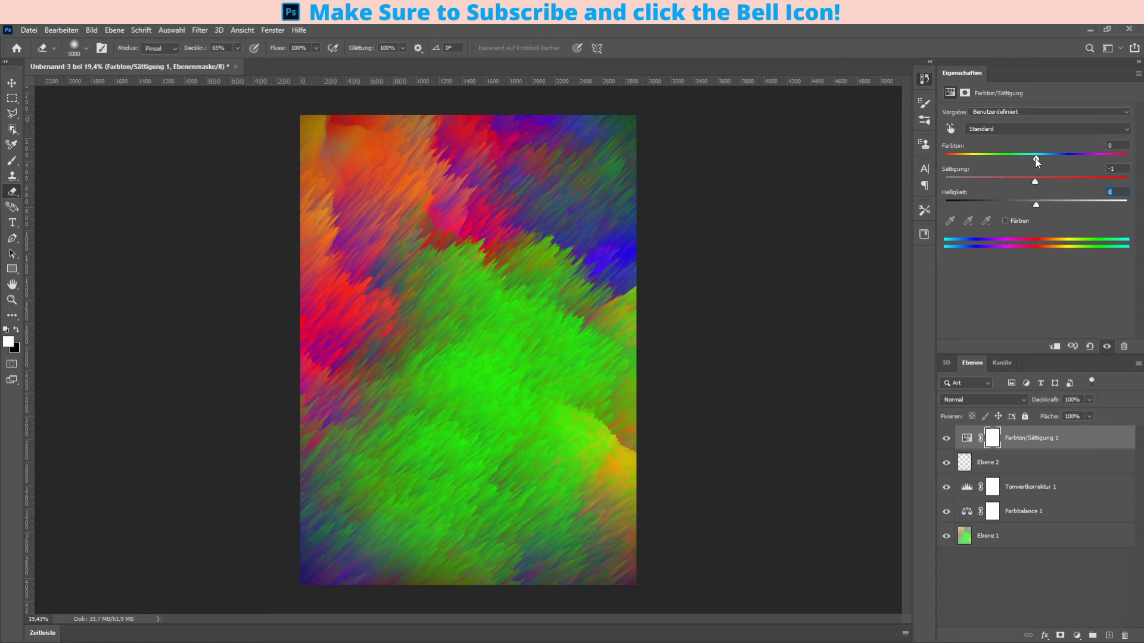
{"action": "mouse_move", "coordinate": [1036, 160]}
{"action": "left_mouse_down"}
{"action": "mouse_move", "coordinate": [1095, 175]}
{"action": "mouse_move", "coordinate": [1058, 148]}
{"action": "mouse_move", "coordinate": [951, 174]}
{"action": "mouse_move", "coordinate": [932, 191]}
{"action": "mouse_move", "coordinate": [1117, 201]}
{"action": "mouse_move", "coordinate": [1025, 206]}
{"action": "left_mouse_up"}
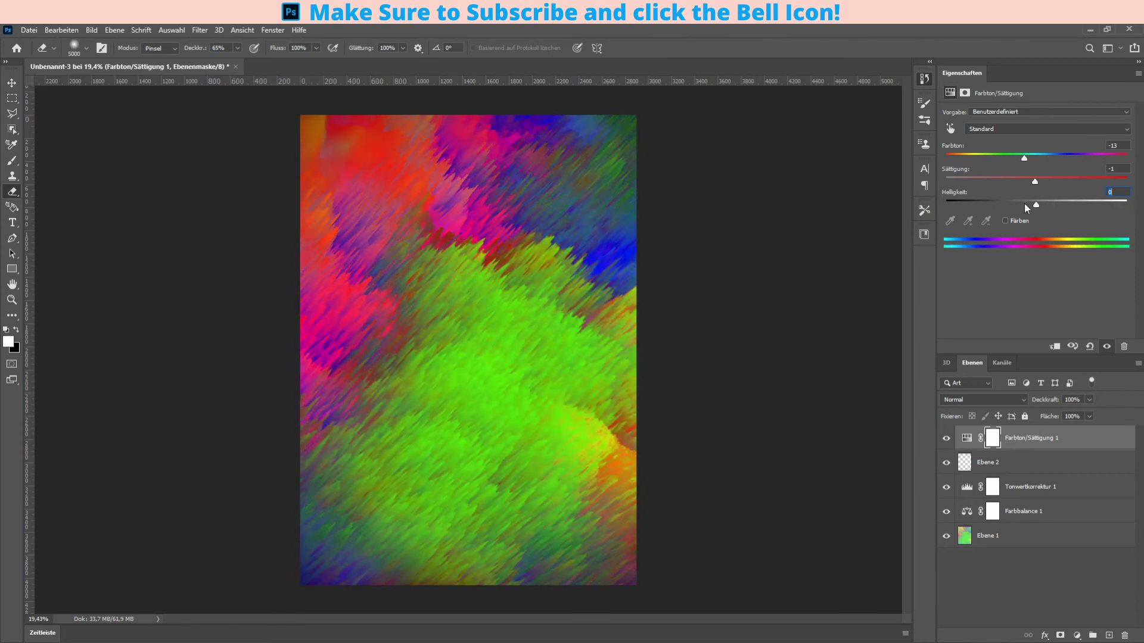
{"action": "type", "text": "0"}
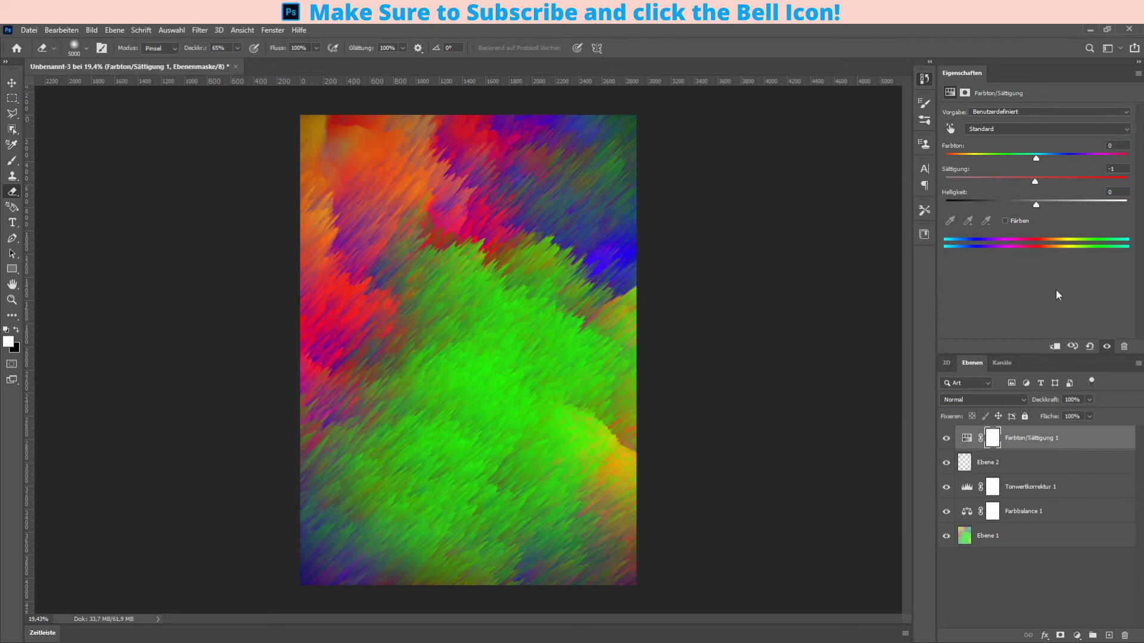
{"action": "key", "text": "Delete"}
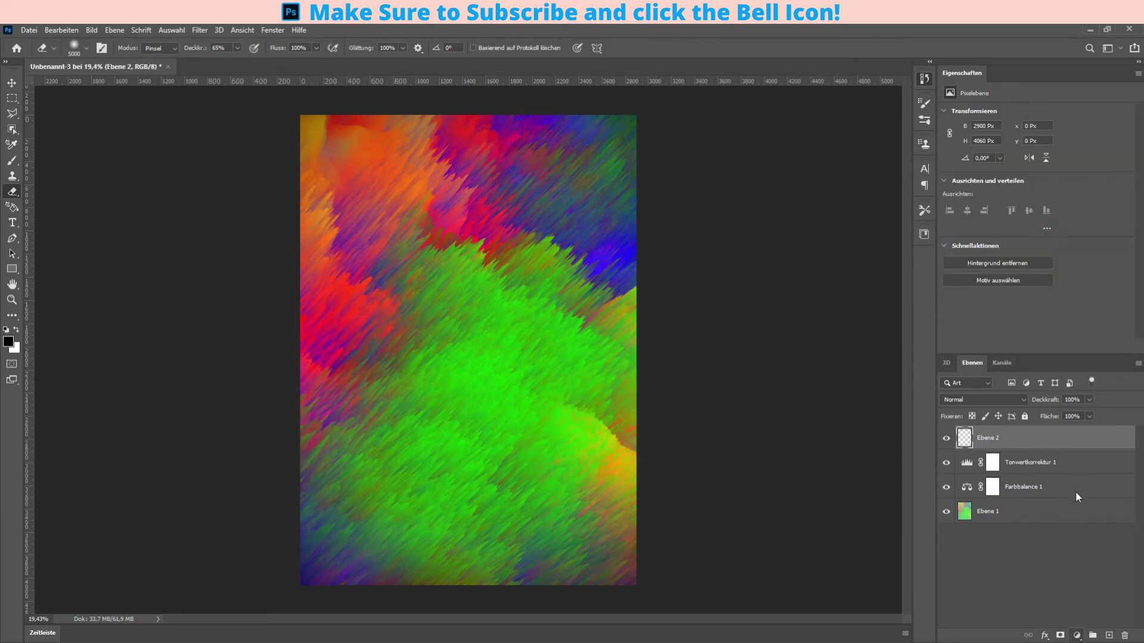
Trial a Curves S-curve adjustment, delete it, and select the Tonwertkorrektur 1 layer.
{"action": "left_click_drag", "start_coordinate": [1004, 261], "coordinate": [1005, 244]}
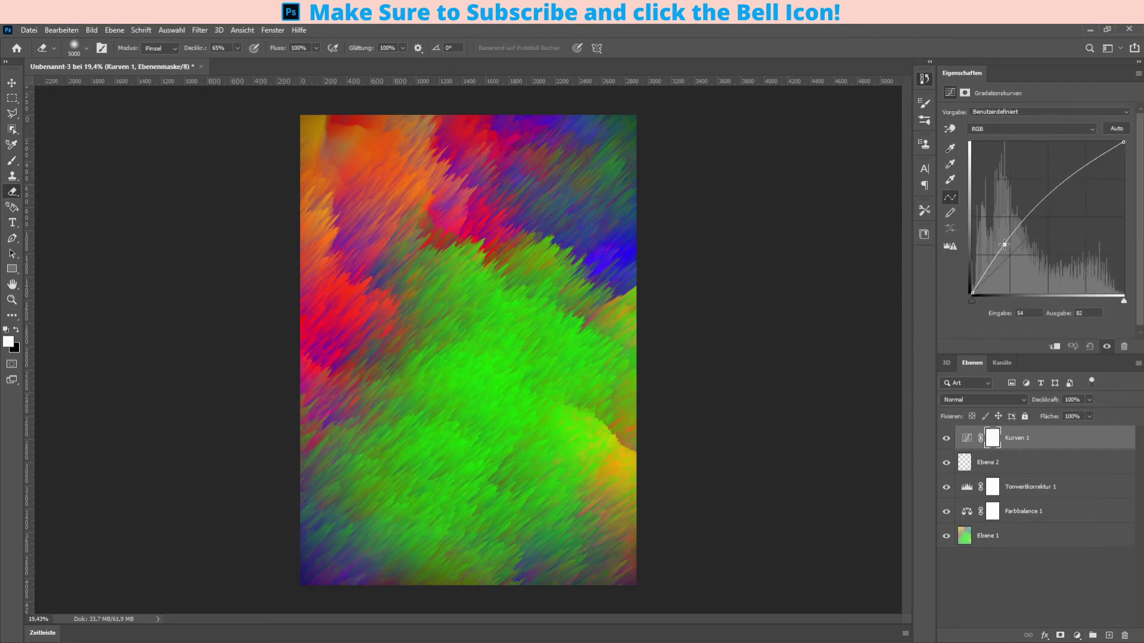
{"action": "mouse_move", "coordinate": [1071, 171]}
{"action": "left_mouse_down"}
{"action": "mouse_move", "coordinate": [1068, 215]}
{"action": "mouse_move", "coordinate": [1077, 189]}
{"action": "left_mouse_up"}
{"action": "left_click", "coordinate": [1006, 240]}
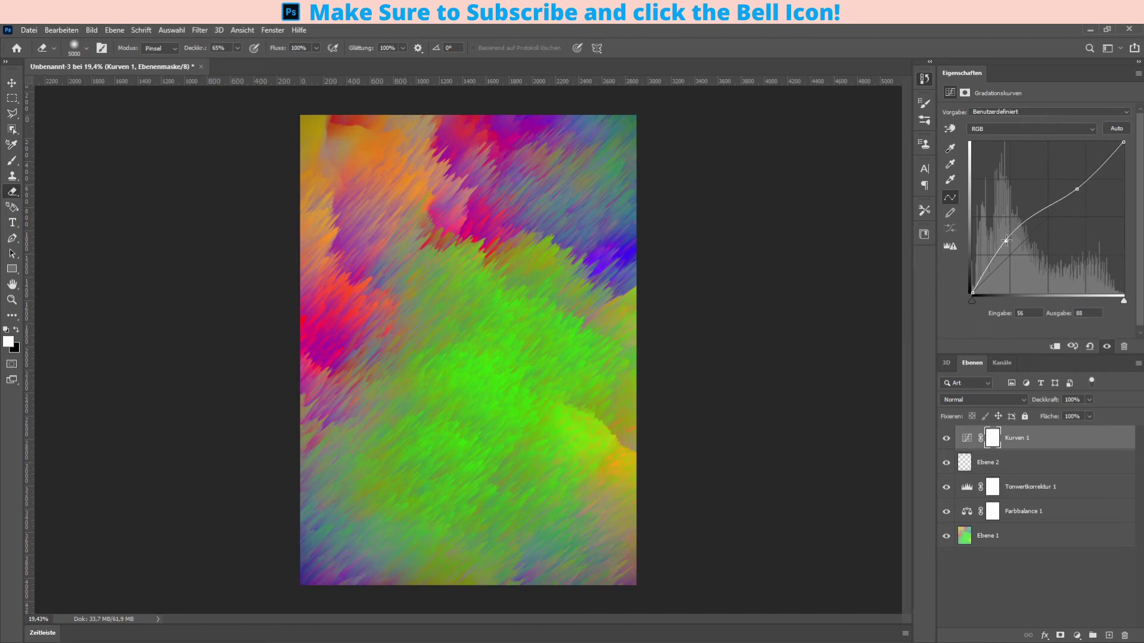
{"action": "left_click_drag", "start_coordinate": [1006, 240], "coordinate": [1011, 255]}
{"action": "mouse_move", "coordinate": [1077, 189]}
{"action": "left_mouse_down"}
{"action": "mouse_move", "coordinate": [1055, 175]}
{"action": "mouse_move", "coordinate": [1086, 193]}
{"action": "mouse_move", "coordinate": [1093, 172]}
{"action": "left_mouse_up"}
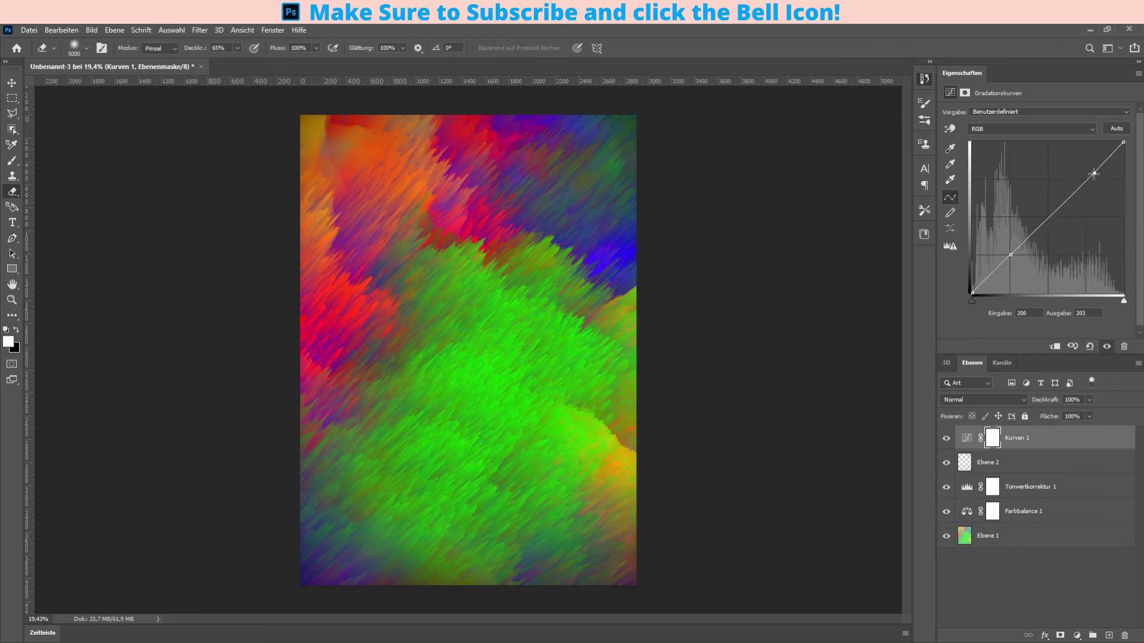
{"action": "mouse_move", "coordinate": [1011, 254]}
{"action": "left_mouse_down"}
{"action": "mouse_move", "coordinate": [1014, 262]}
{"action": "mouse_move", "coordinate": [1017, 251]}
{"action": "left_mouse_up"}
{"action": "key", "text": "Delete"}
{"action": "left_click", "coordinate": [1040, 468]}
Raise the Tonwertkorrektur 1 black input and lift the output black slightly.
{"action": "left_click", "coordinate": [1041, 492]}
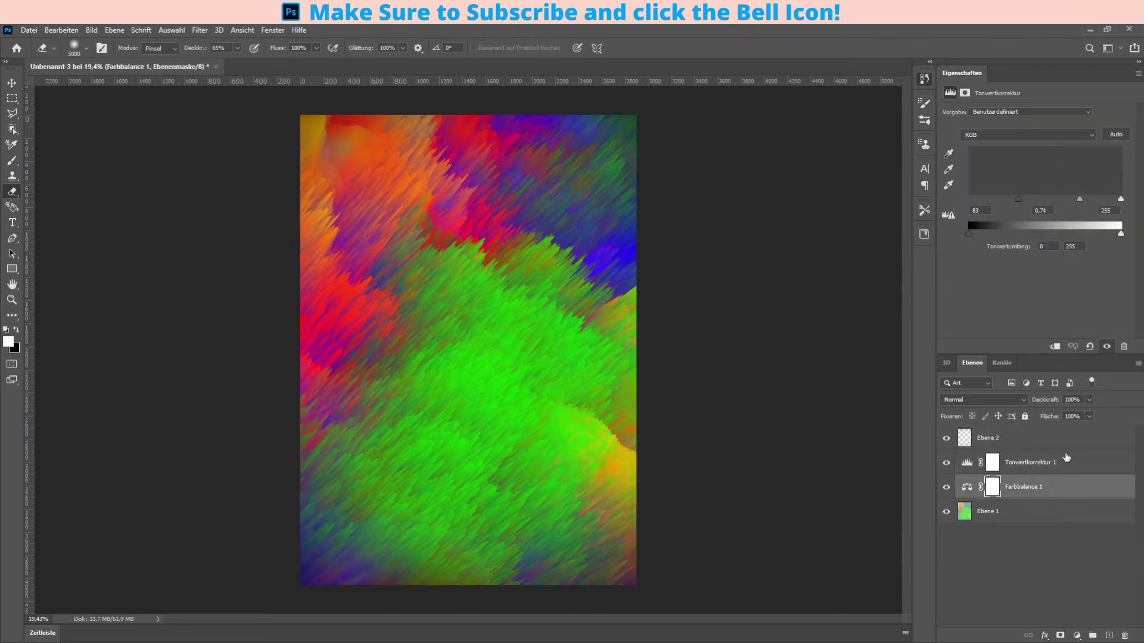
{"action": "left_click", "coordinate": [1036, 462]}
{"action": "mouse_move", "coordinate": [1018, 199]}
{"action": "left_mouse_down"}
{"action": "mouse_move", "coordinate": [1109, 200]}
{"action": "mouse_move", "coordinate": [1081, 200]}
{"action": "left_mouse_up"}
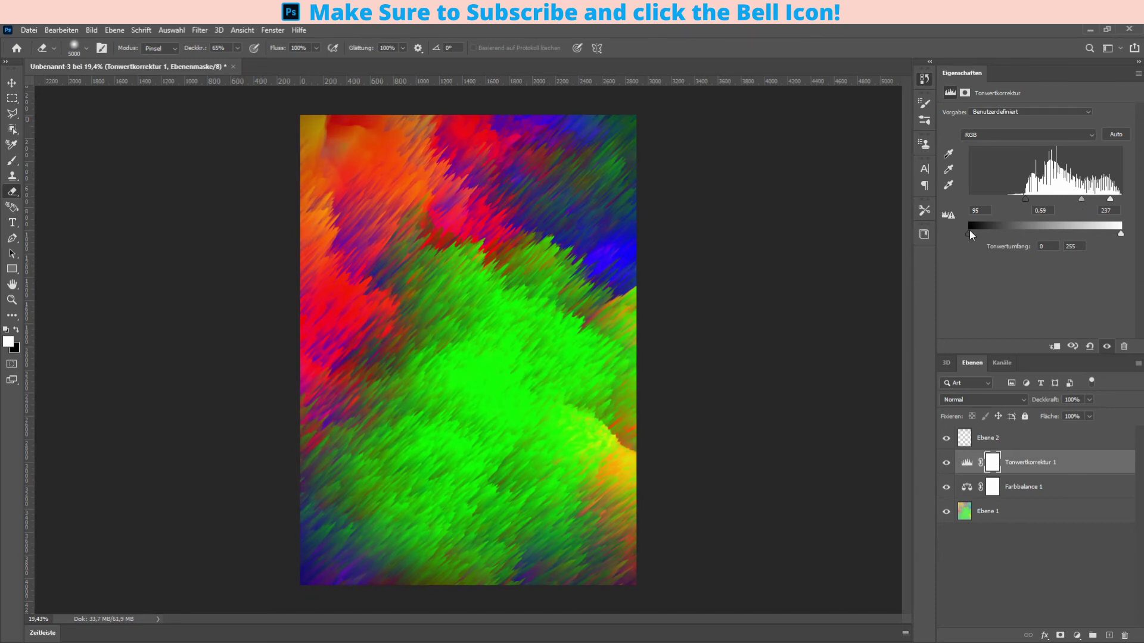
{"action": "mouse_move", "coordinate": [970, 231]}
{"action": "left_mouse_down"}
{"action": "mouse_move", "coordinate": [990, 230]}
{"action": "mouse_move", "coordinate": [954, 232]}
{"action": "mouse_move", "coordinate": [977, 230]}
{"action": "left_mouse_up"}
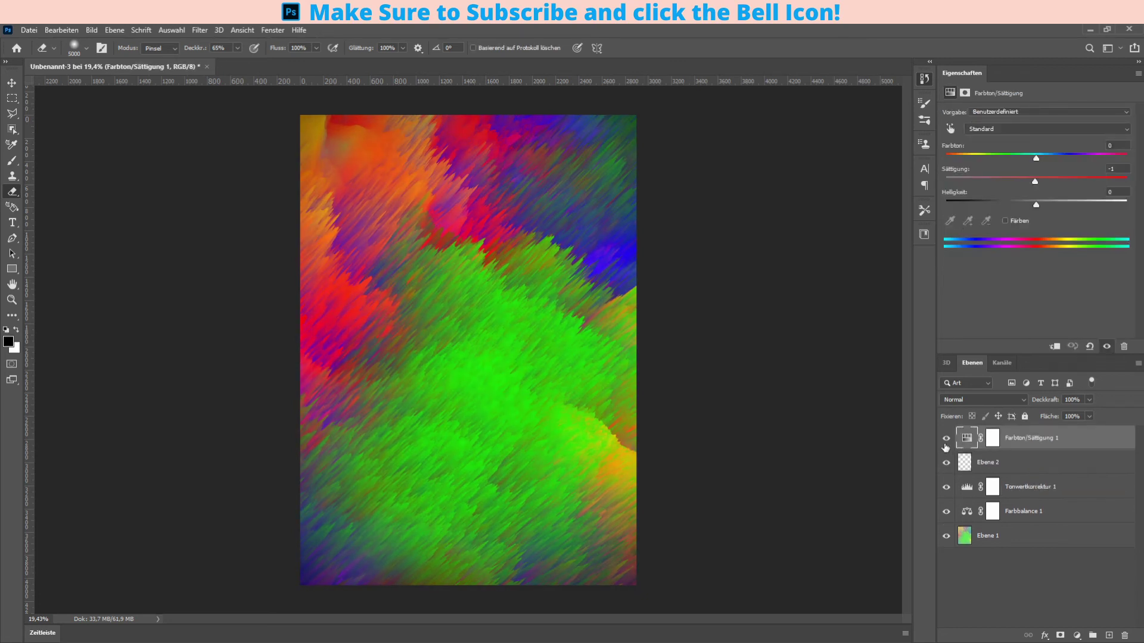
Compare the image with layers toggled on and off, deleting the Hue/Saturation layer.
{"action": "left_click", "coordinate": [946, 439]}
{"action": "left_click", "coordinate": [946, 439]}
{"action": "key", "text": "Delete"}
{"action": "left_click", "coordinate": [946, 463]}
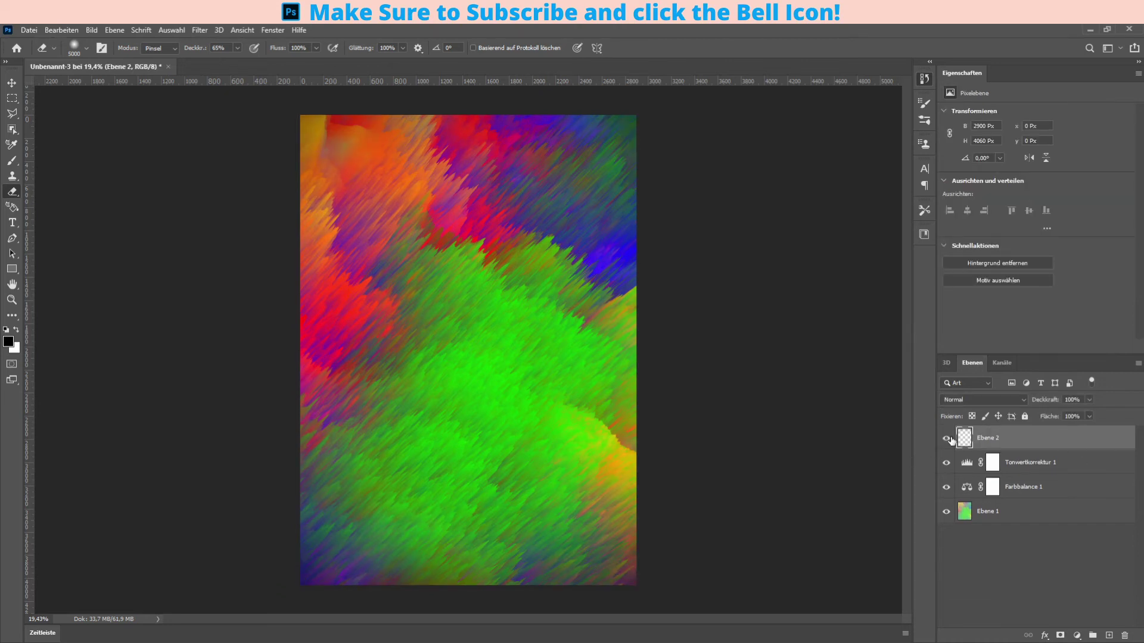
{"action": "left_click", "coordinate": [946, 438]}
{"action": "left_click", "coordinate": [946, 438]}
{"action": "left_click", "coordinate": [946, 463]}
{"action": "left_click", "coordinate": [947, 464]}
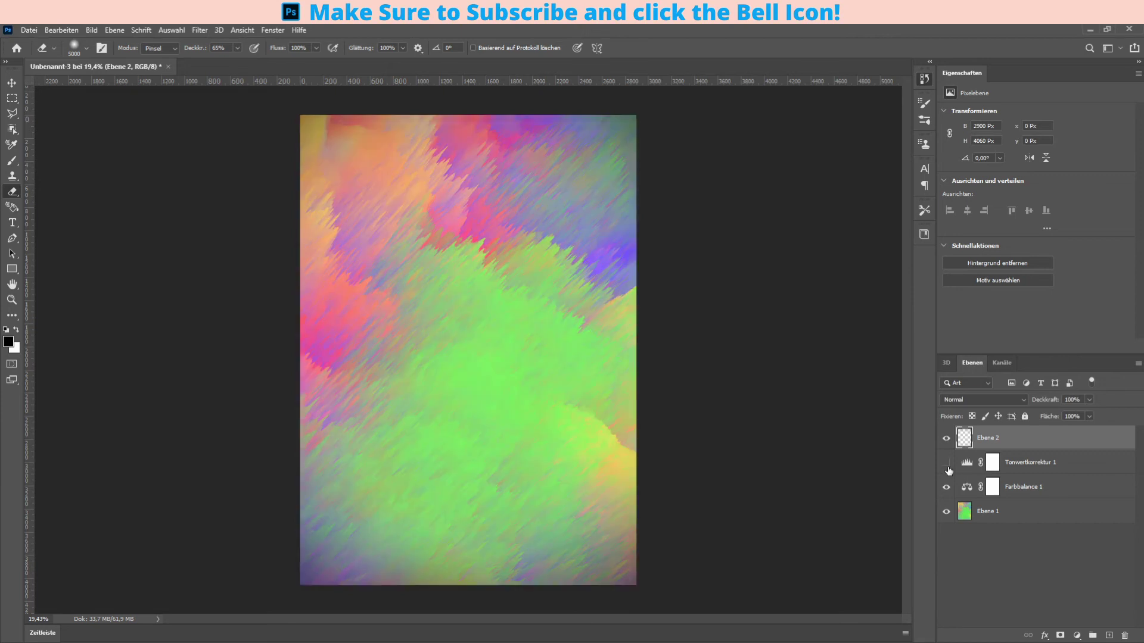
{"action": "left_click", "coordinate": [946, 487]}
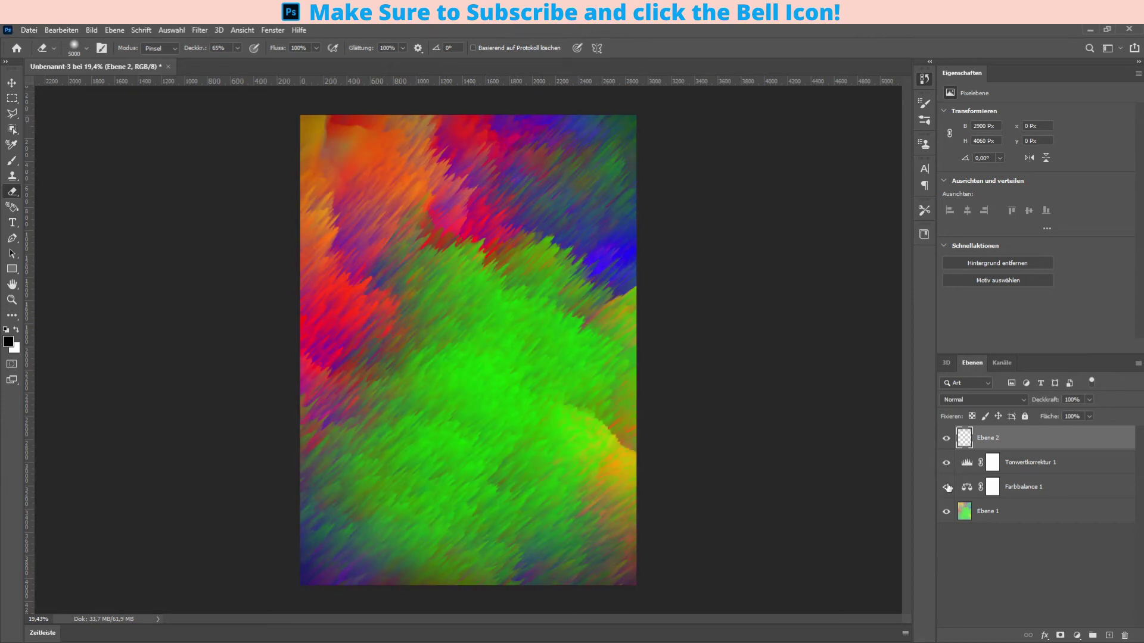
{"action": "left_click", "coordinate": [946, 462]}
Set the Levels inputs to 97, 0.62 and 248 for deeper, richer colours.
{"action": "left_click", "coordinate": [1039, 465]}
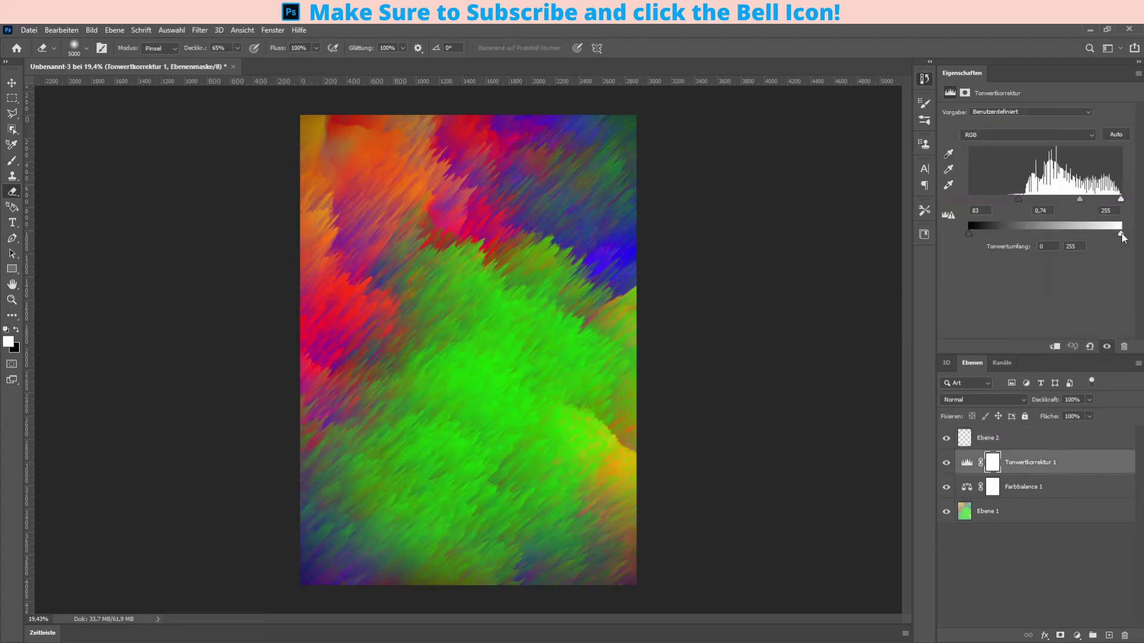
{"action": "mouse_move", "coordinate": [968, 234]}
{"action": "left_mouse_down"}
{"action": "mouse_move", "coordinate": [984, 233]}
{"action": "mouse_move", "coordinate": [942, 240]}
{"action": "left_mouse_up"}
{"action": "left_click_drag", "start_coordinate": [1081, 198], "coordinate": [1027, 201]}
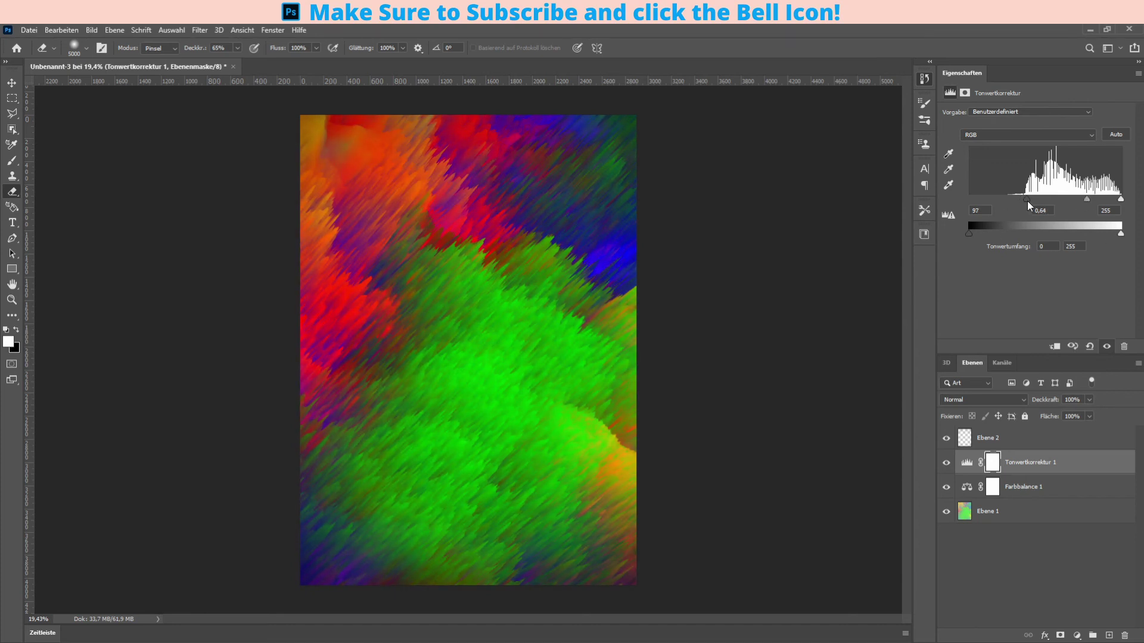
{"action": "left_click_drag", "start_coordinate": [1121, 199], "coordinate": [1082, 201]}
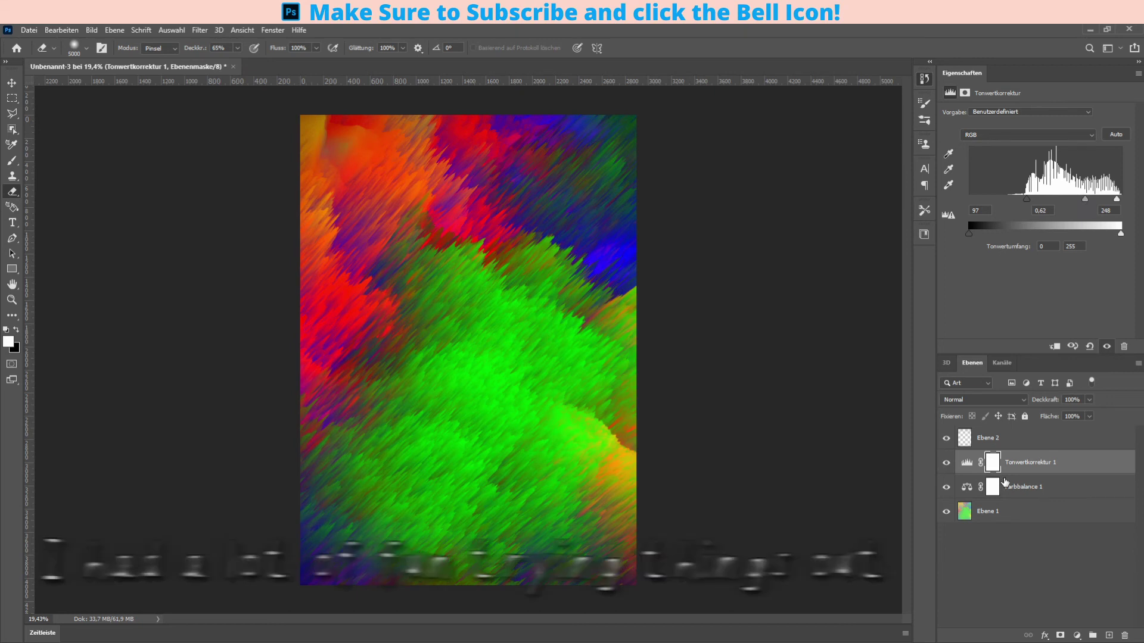
Set the Levels black point by sampling the canvas, then adjust inputs to 9 and 239.
{"action": "left_click", "coordinate": [970, 136]}
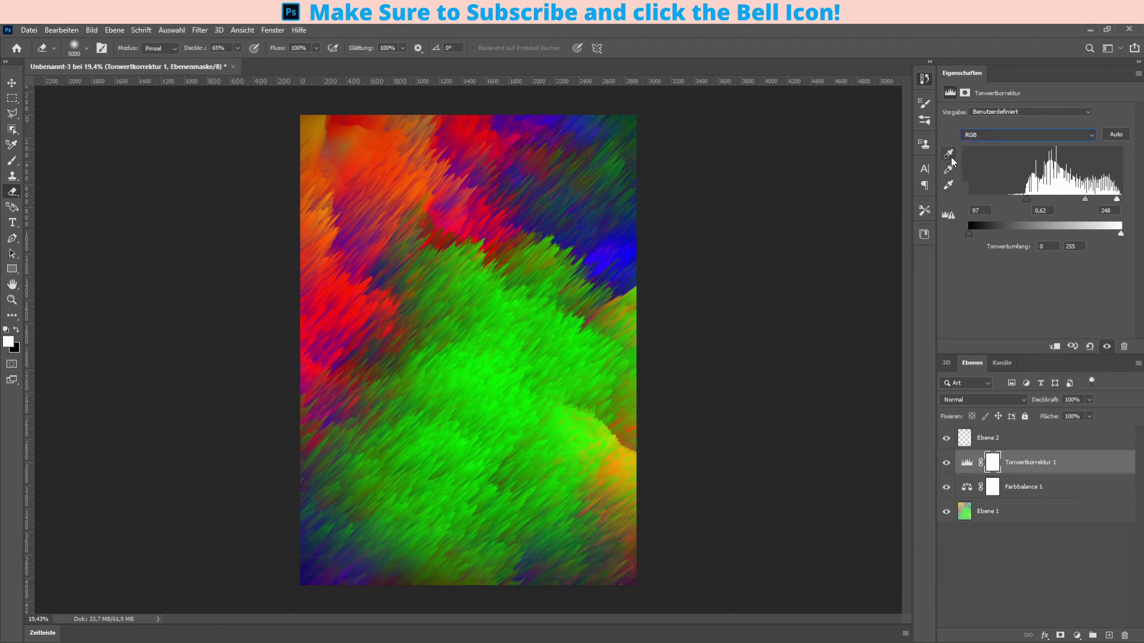
{"action": "left_click", "coordinate": [948, 153]}
{"action": "left_click", "coordinate": [531, 220]}
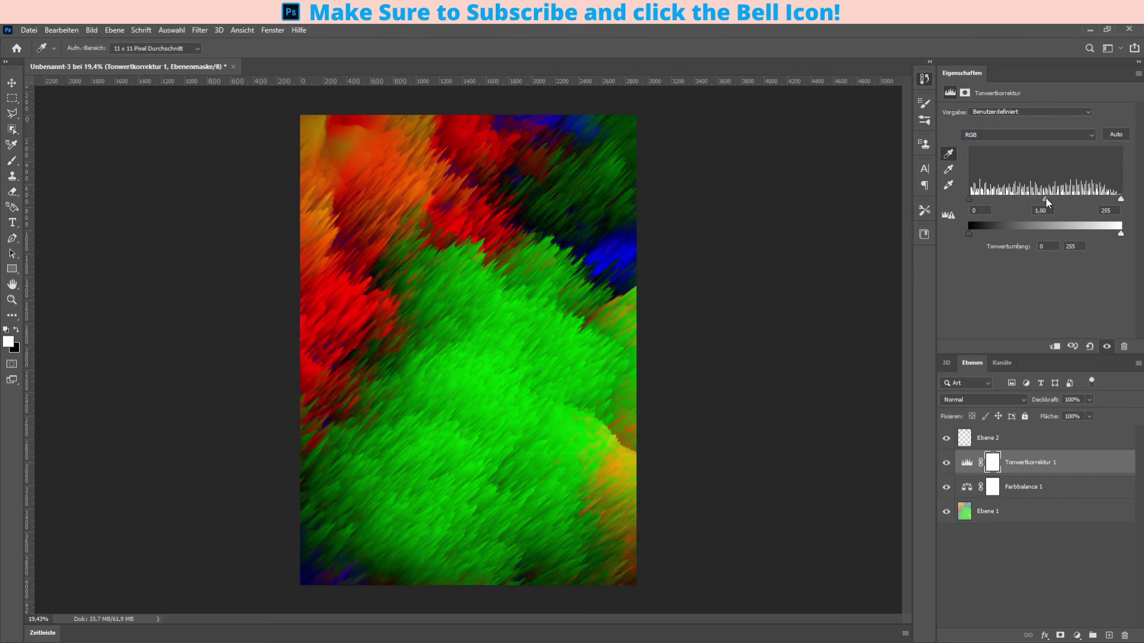
{"action": "left_click_drag", "start_coordinate": [969, 199], "coordinate": [975, 199]}
{"action": "left_click_drag", "start_coordinate": [1120, 199], "coordinate": [1131, 207]}
{"action": "left_click_drag", "start_coordinate": [1048, 199], "coordinate": [1042, 197]}
Sample grey and white points on the canvas with the Levels eyedroppers.
{"action": "left_click", "coordinate": [949, 169]}
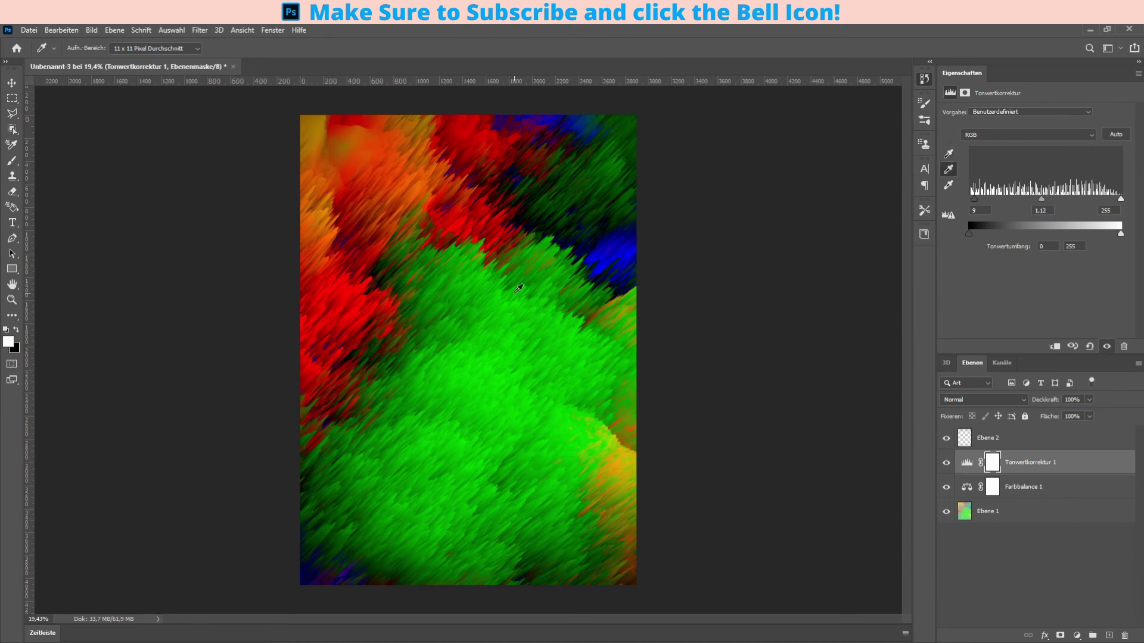
{"action": "left_click", "coordinate": [430, 250]}
{"action": "left_click", "coordinate": [948, 186]}
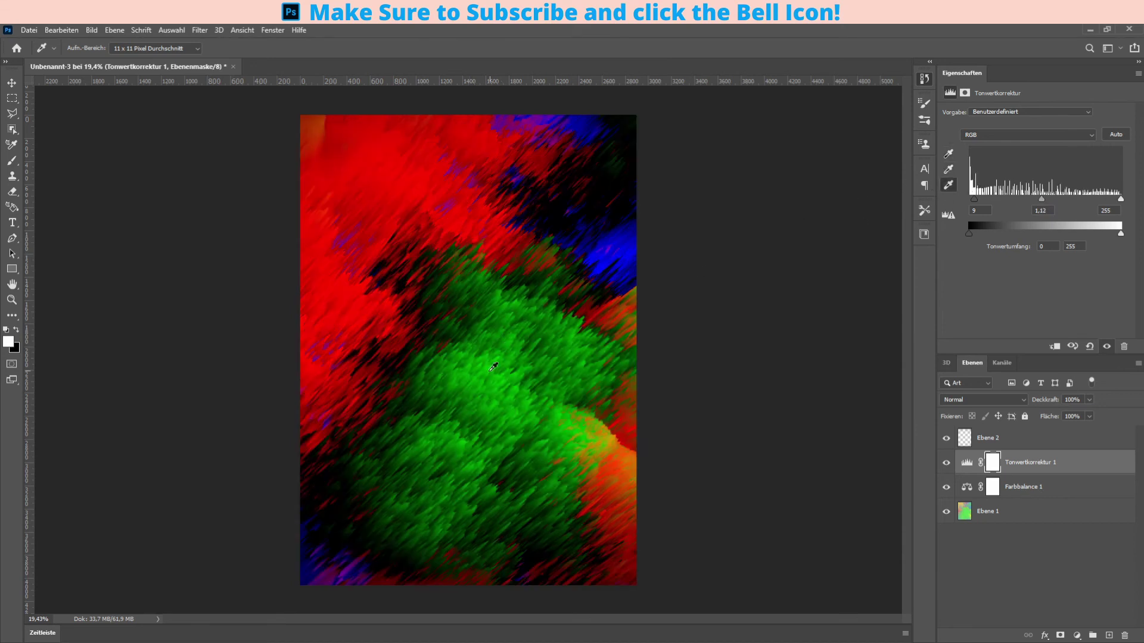
{"action": "left_click", "coordinate": [487, 365]}
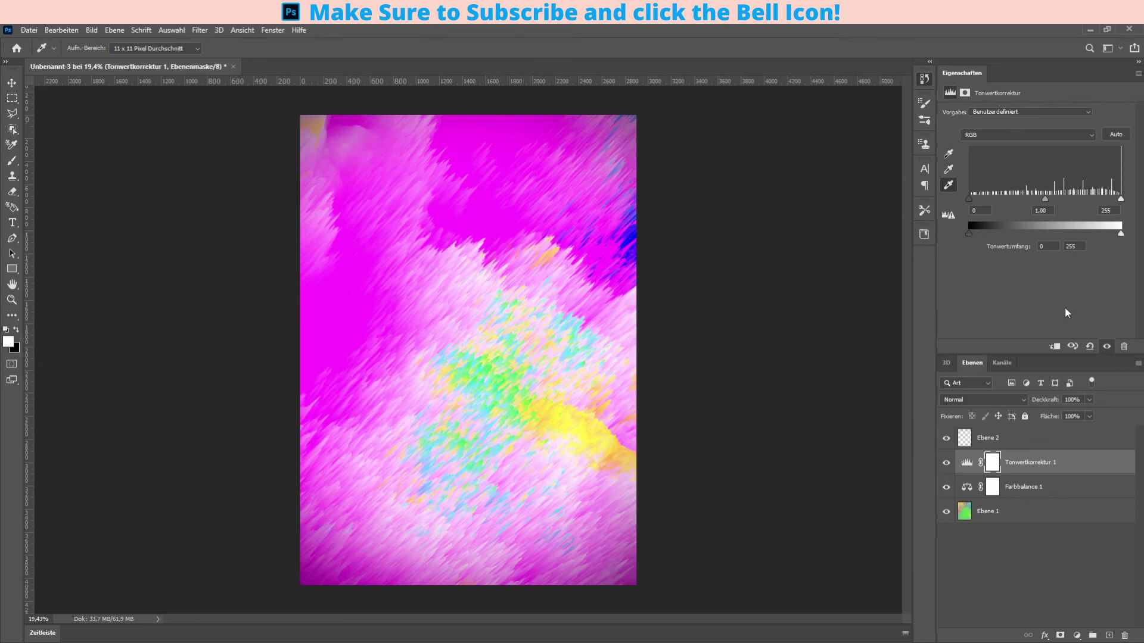
{"action": "left_click", "coordinate": [948, 154]}
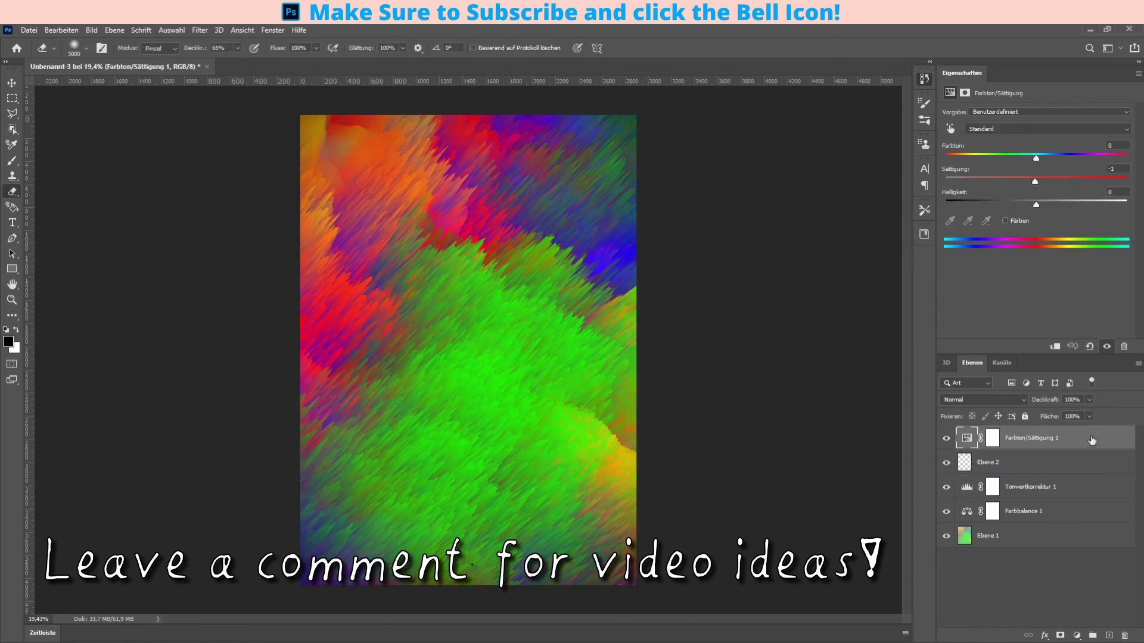
Delete the Hue/Saturation layer and reset the Levels black point with the eyedropper.
{"action": "key", "text": "Delete"}
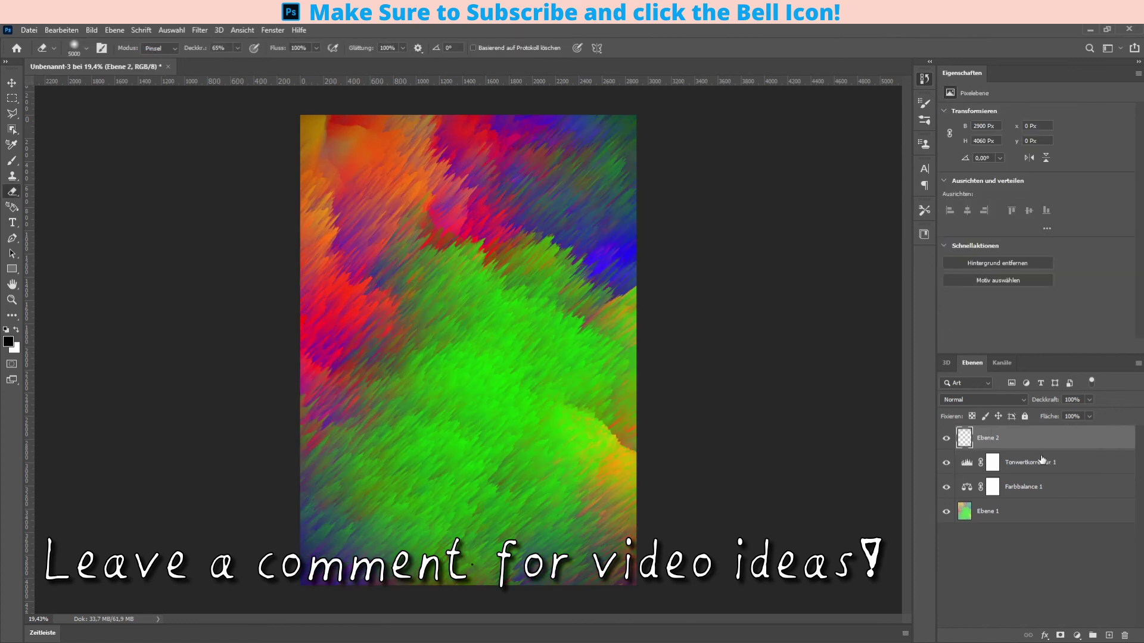
{"action": "left_click", "coordinate": [1041, 463]}
{"action": "left_click_drag", "start_coordinate": [1018, 199], "coordinate": [1028, 199]}
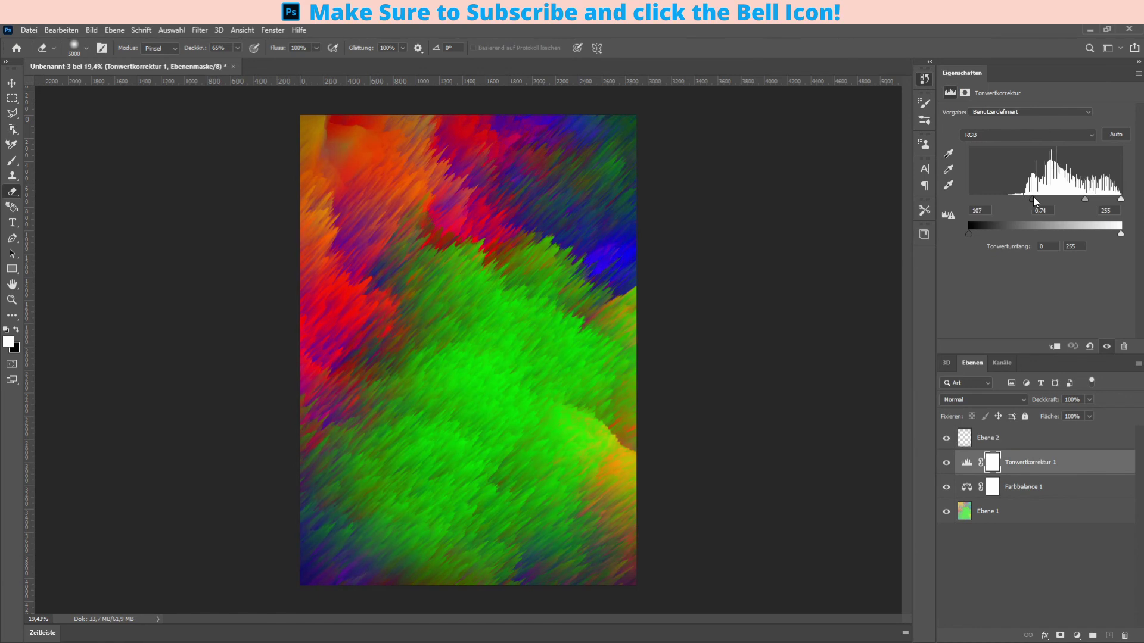
{"action": "left_click", "coordinate": [948, 156]}
{"action": "left_click", "coordinate": [530, 219]}
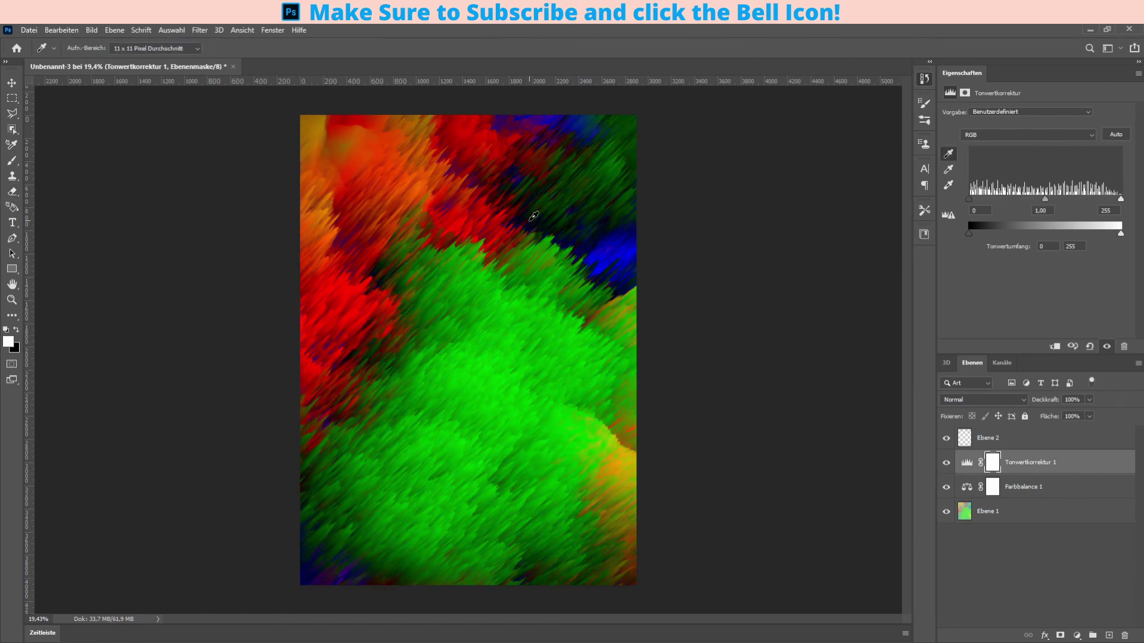
{"action": "left_click", "coordinate": [1037, 554]}
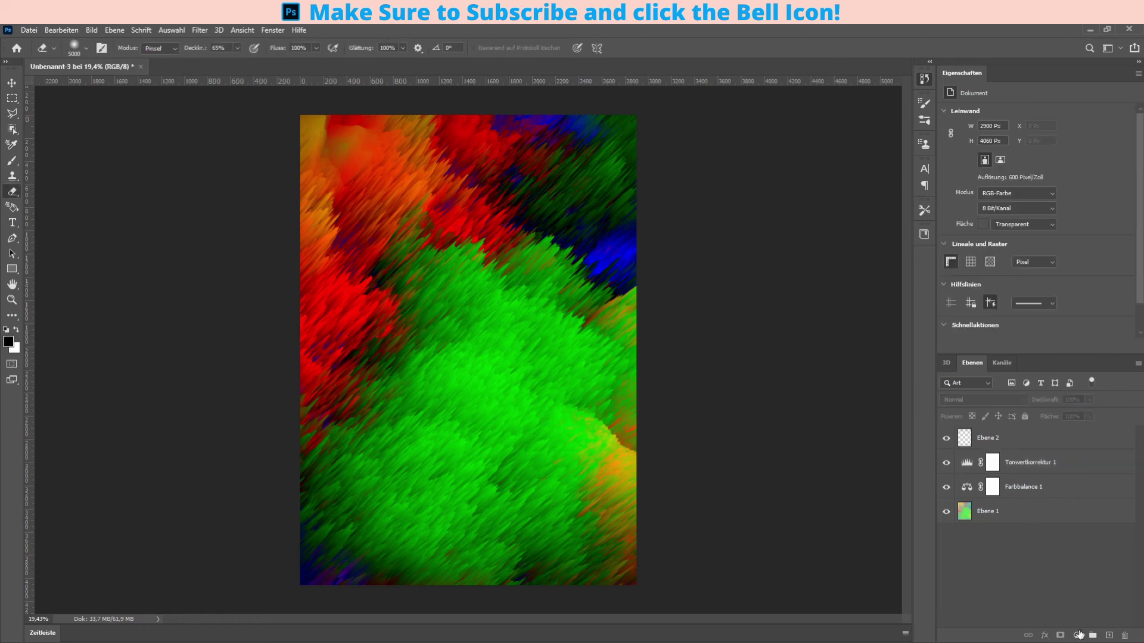
{"action": "key", "text": "e"}
{"action": "key", "text": "x"}
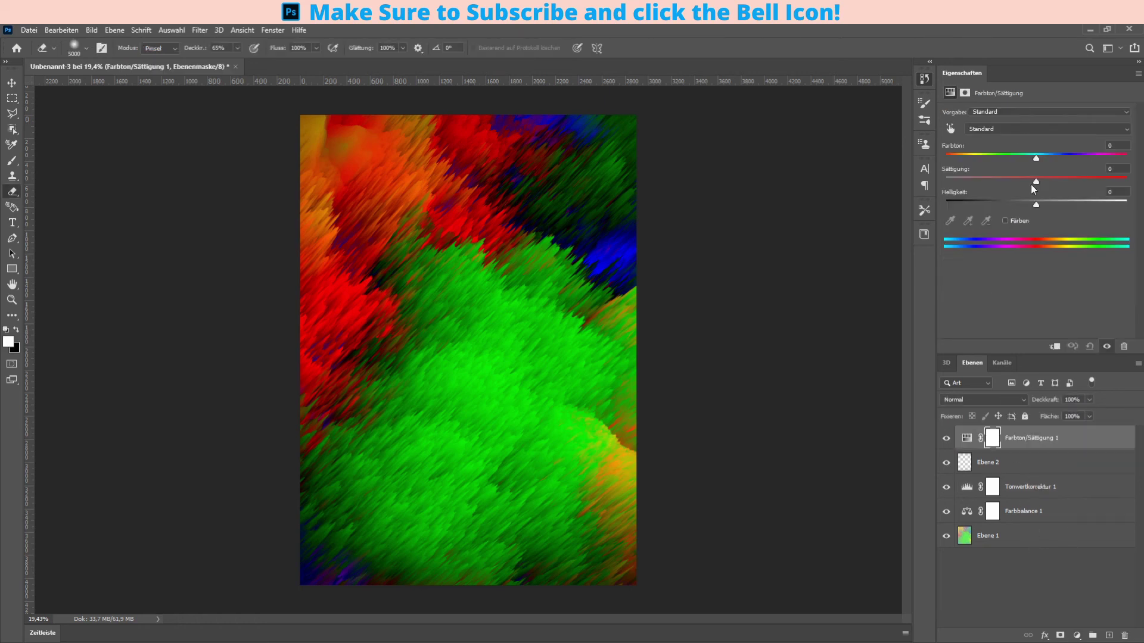
Add a Hue/Saturation layer at hue -7, saturation +16 and lightness +8.
{"action": "mouse_move", "coordinate": [1036, 178]}
{"action": "left_mouse_down"}
{"action": "mouse_move", "coordinate": [1073, 179]}
{"action": "mouse_move", "coordinate": [1062, 181]}
{"action": "left_mouse_up"}
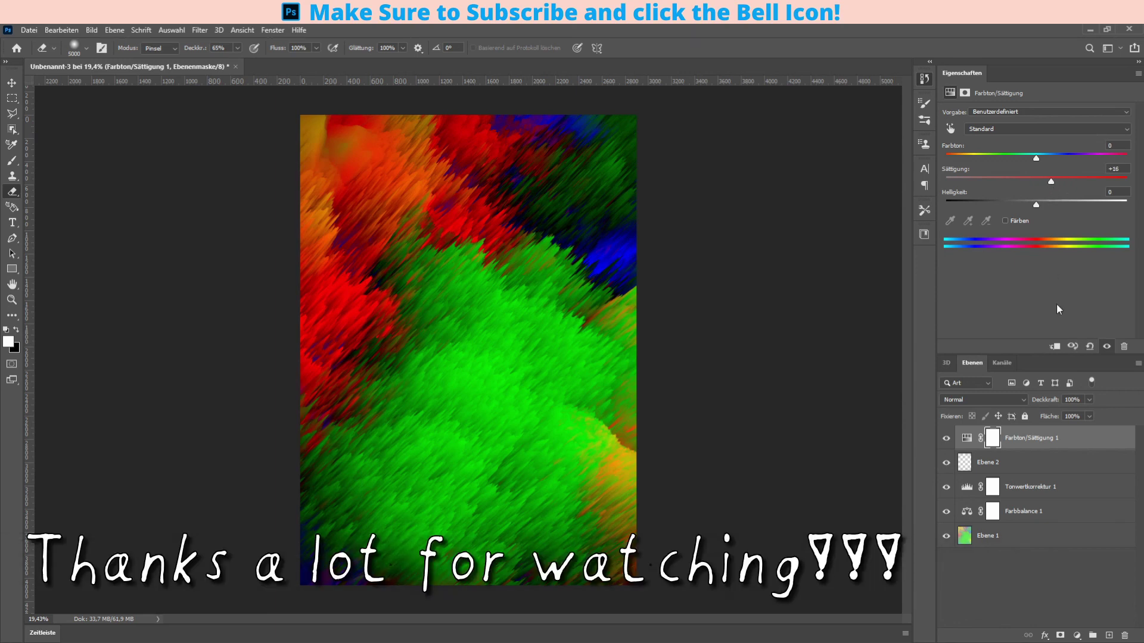
{"action": "left_click", "coordinate": [1005, 221]}
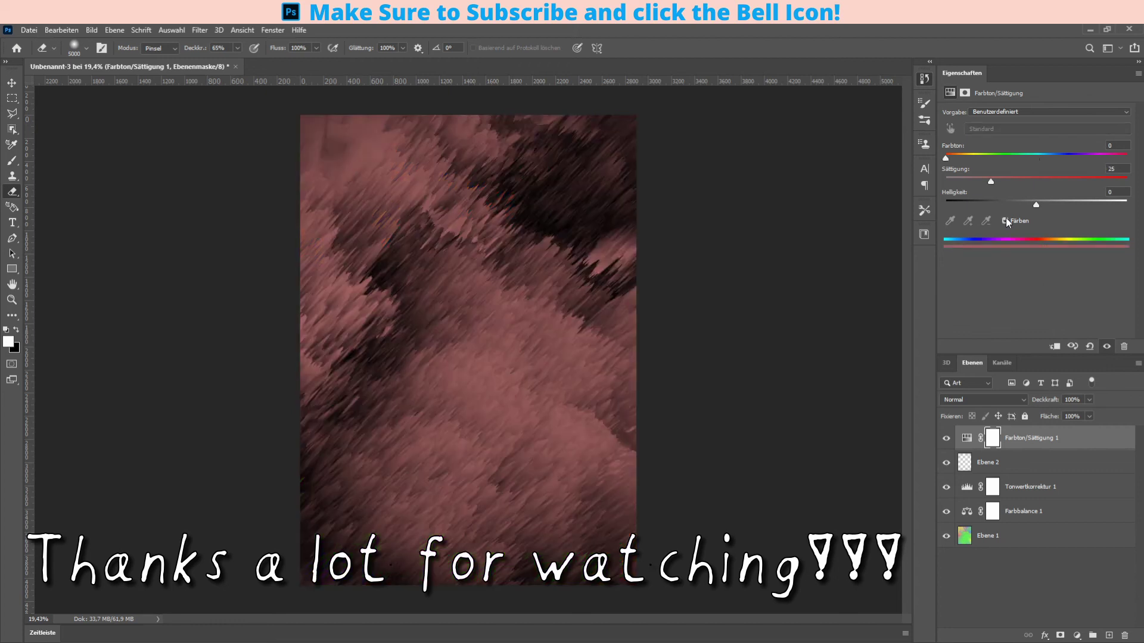
{"action": "left_click", "coordinate": [1005, 221]}
{"action": "left_click_drag", "start_coordinate": [1036, 203], "coordinate": [1043, 201]}
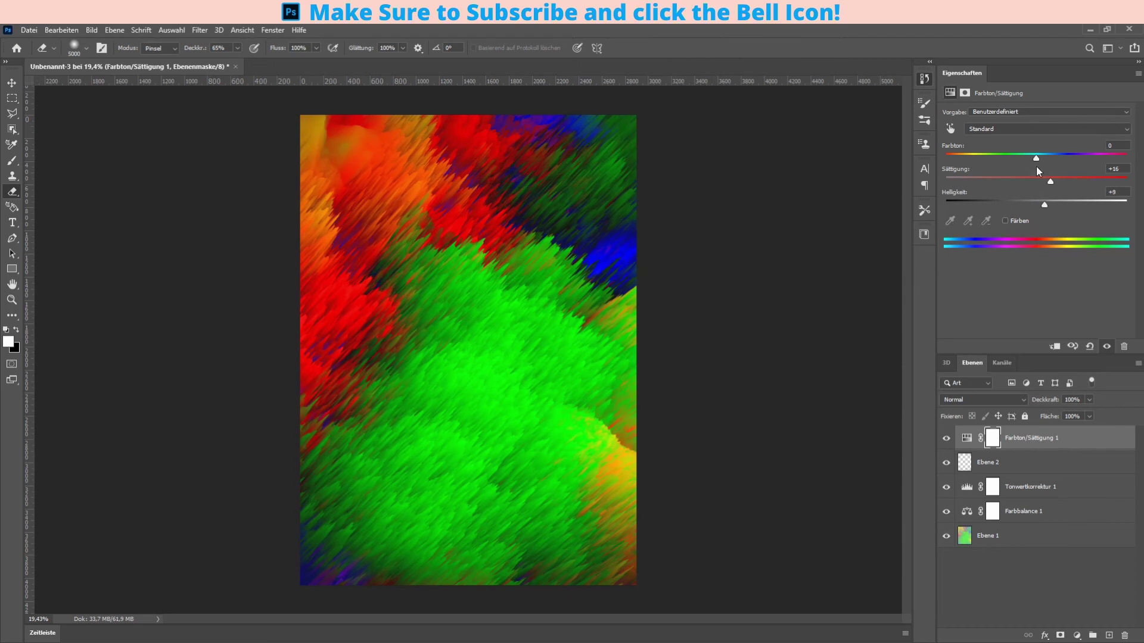
{"action": "mouse_move", "coordinate": [1036, 158]}
{"action": "left_mouse_down"}
{"action": "mouse_move", "coordinate": [1024, 155]}
{"action": "mouse_move", "coordinate": [1046, 159]}
{"action": "left_mouse_up"}
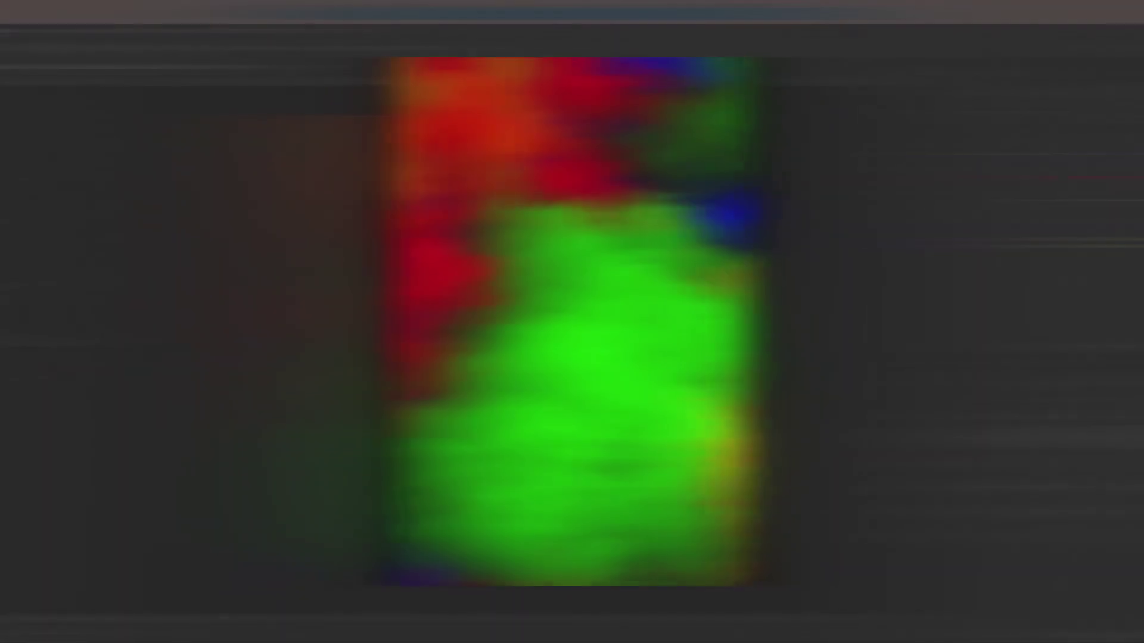